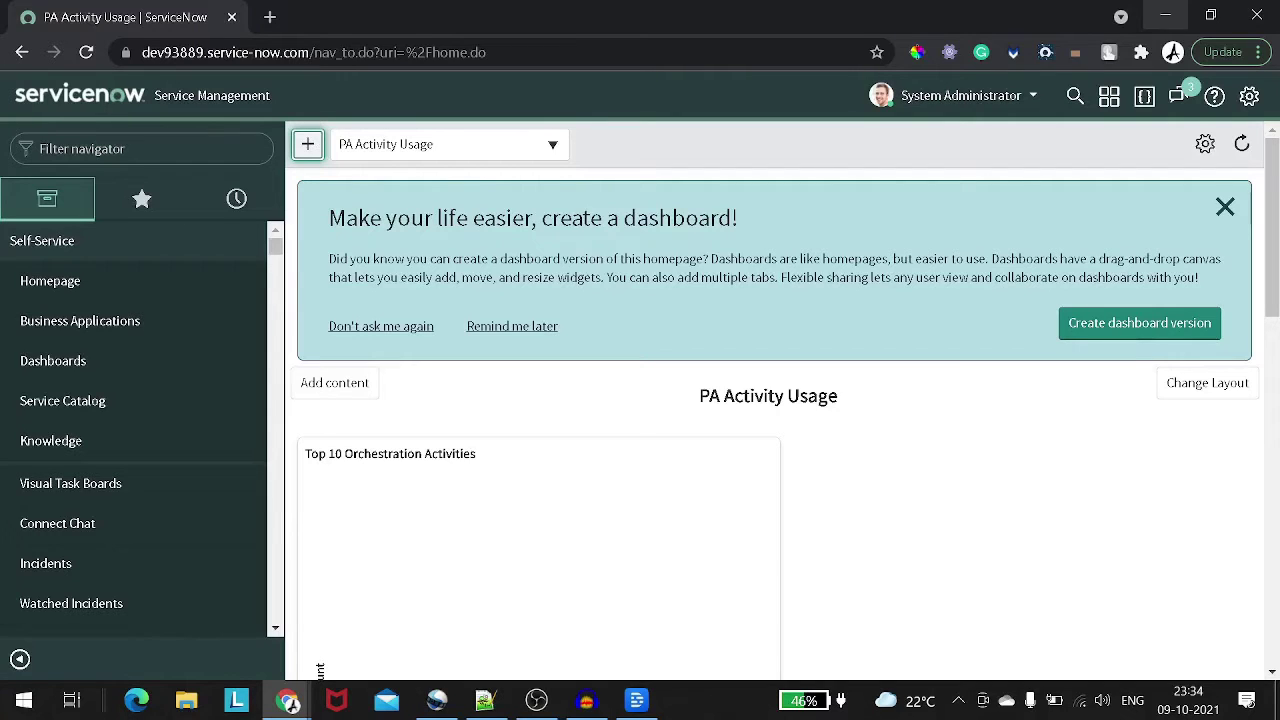
Step: Filter the navigator for "scripted res" and open the Scripted REST APIs list in a new browser tab
{"action": "left_click", "coordinate": [140, 148]}
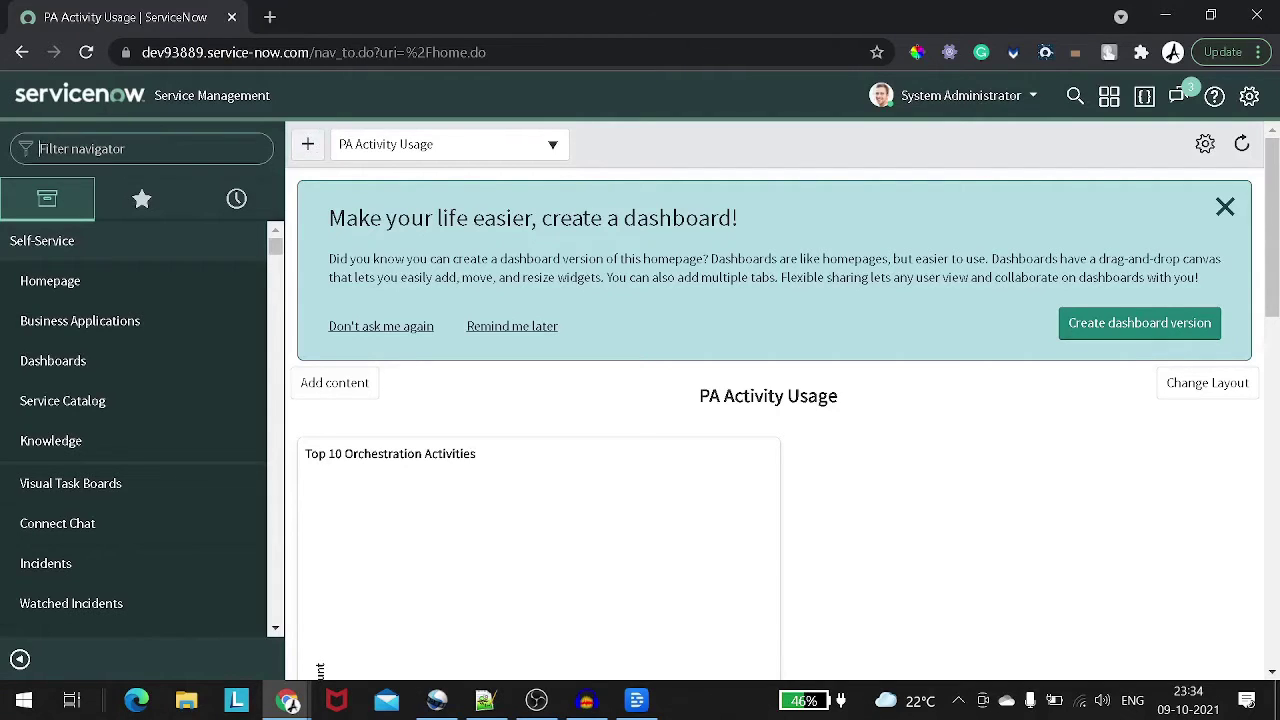
{"action": "type", "text": "scripted"}
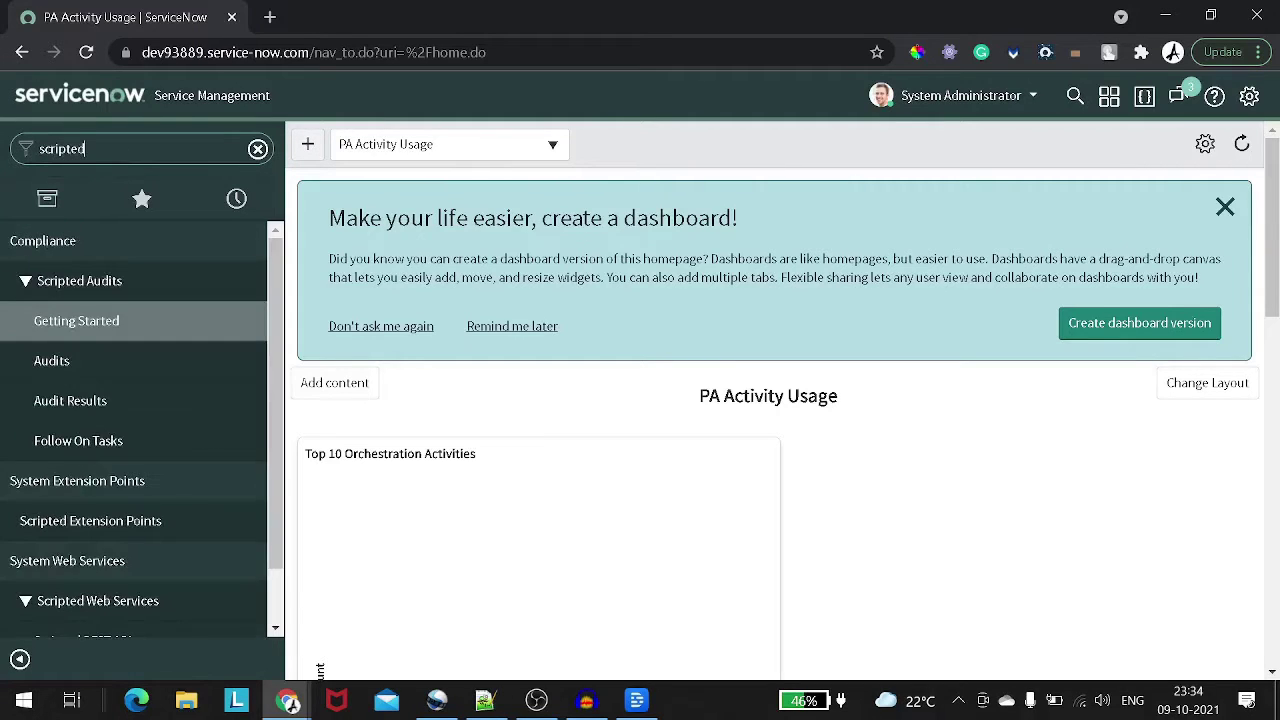
{"action": "type", "text": " res"}
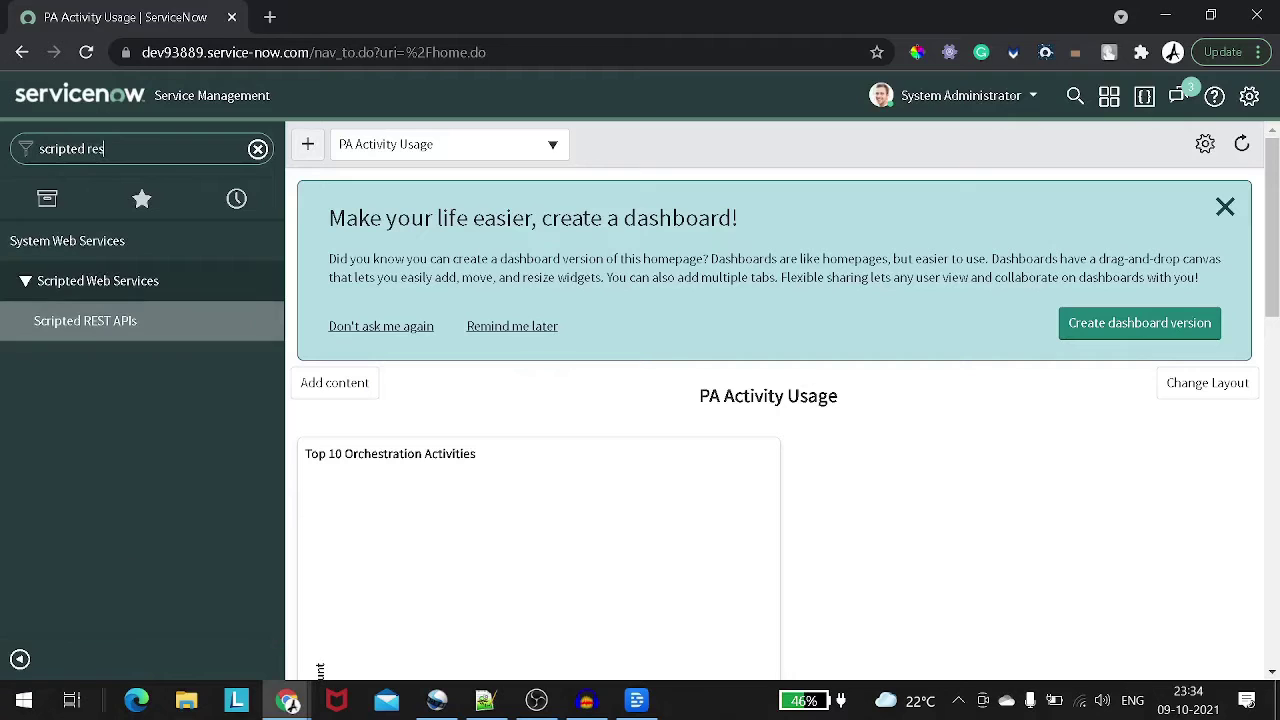
{"action": "right_click", "coordinate": [90, 318]}
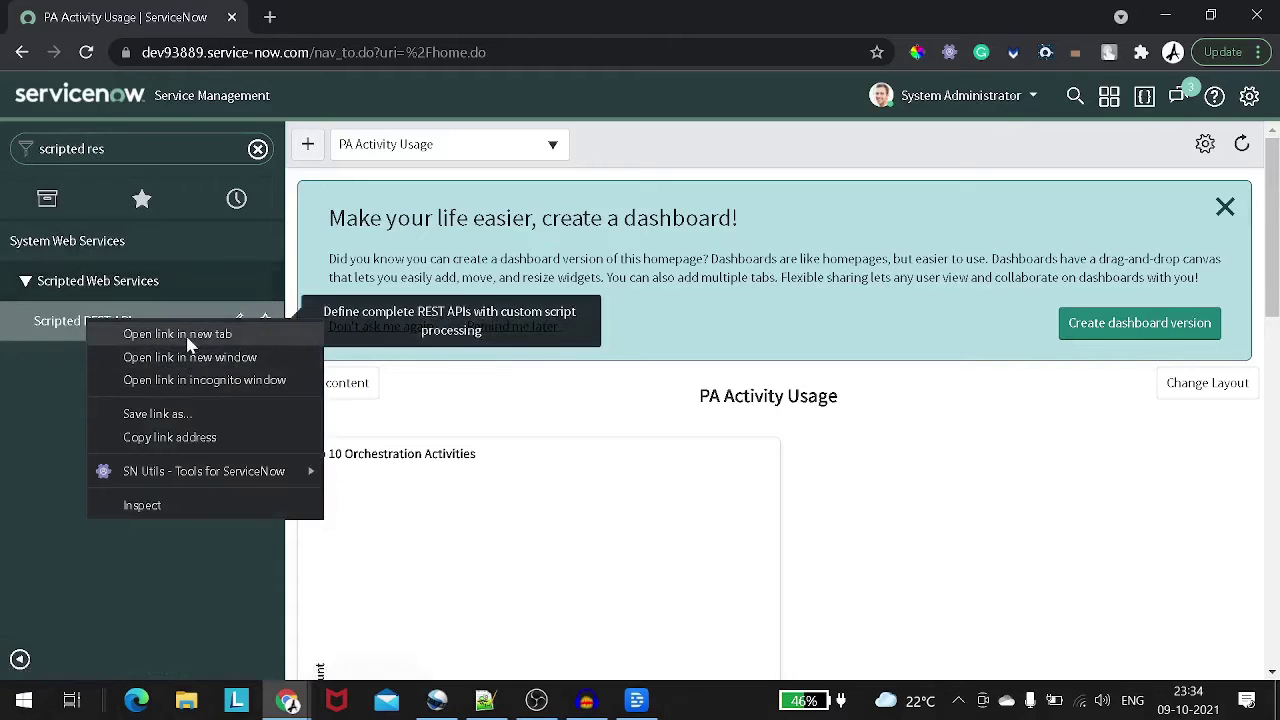
{"action": "left_click", "coordinate": [188, 334]}
{"action": "left_click", "coordinate": [295, 27]}
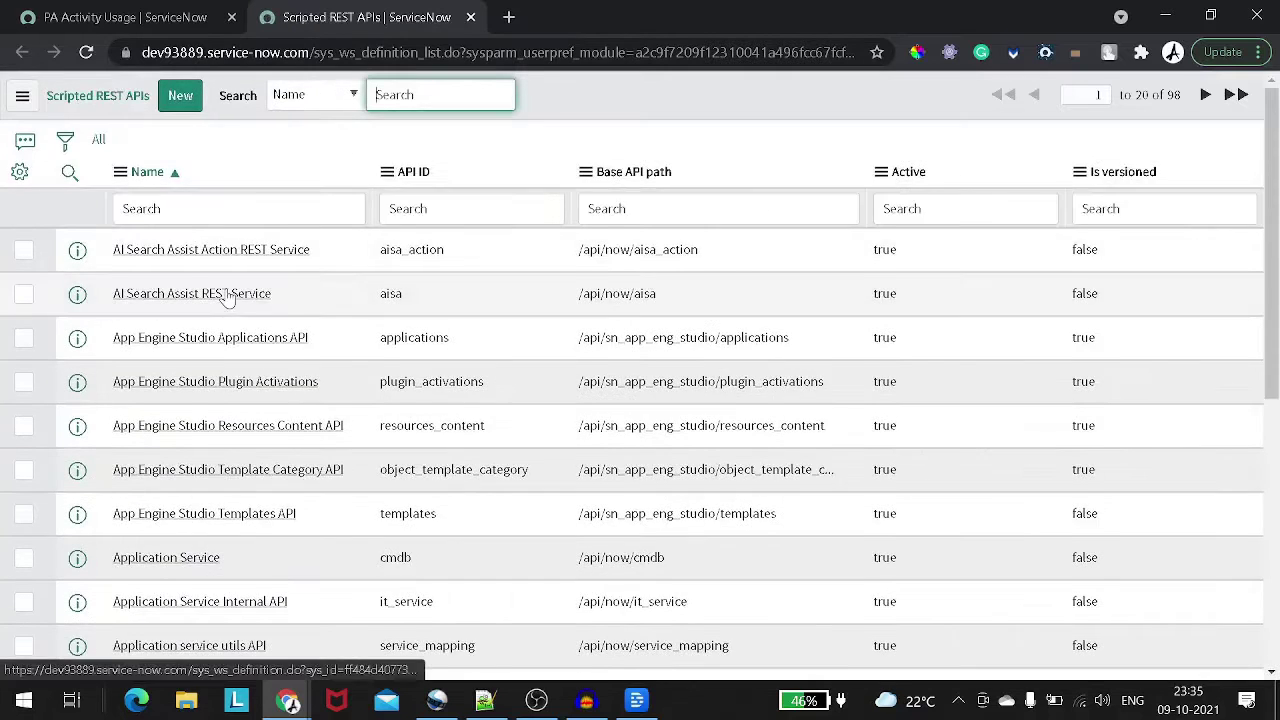
Step: Open the Change Management scripted REST service and its Change GET resource with the relative path /{sys_id}
{"action": "scroll", "coordinate": [228, 300], "scroll_direction": "down", "scroll_amount": 4}
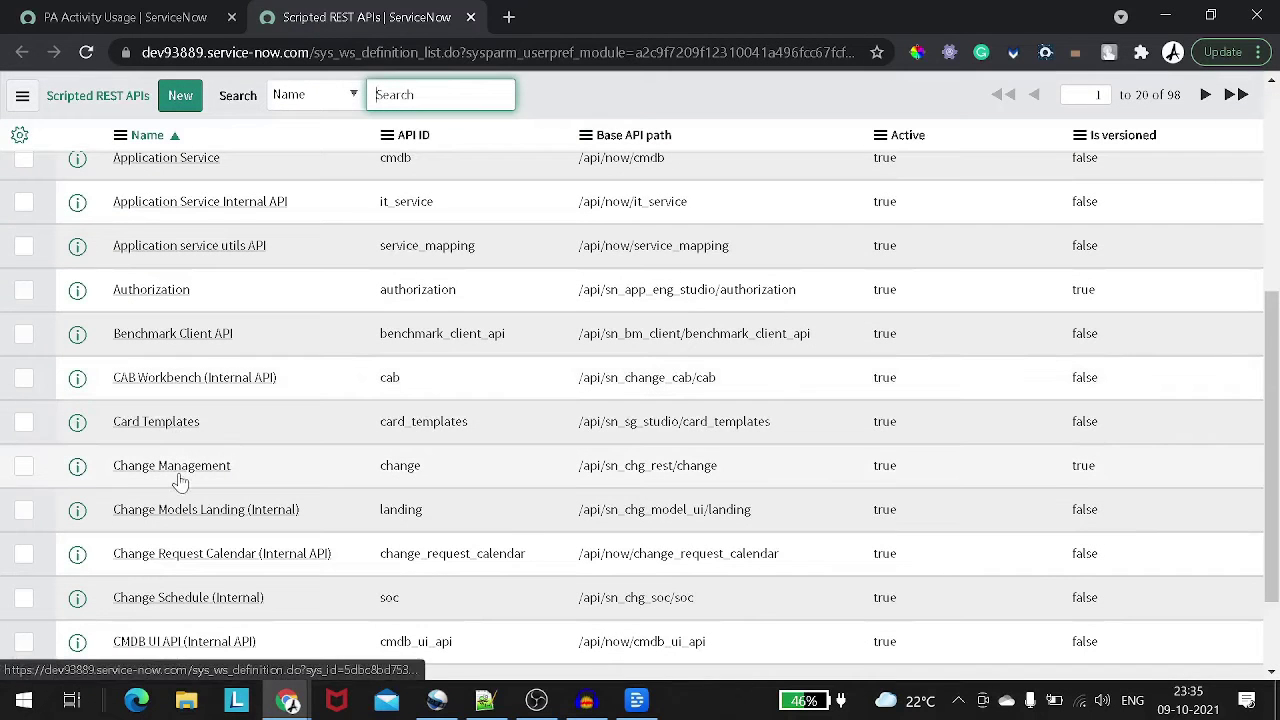
{"action": "left_click", "coordinate": [178, 478]}
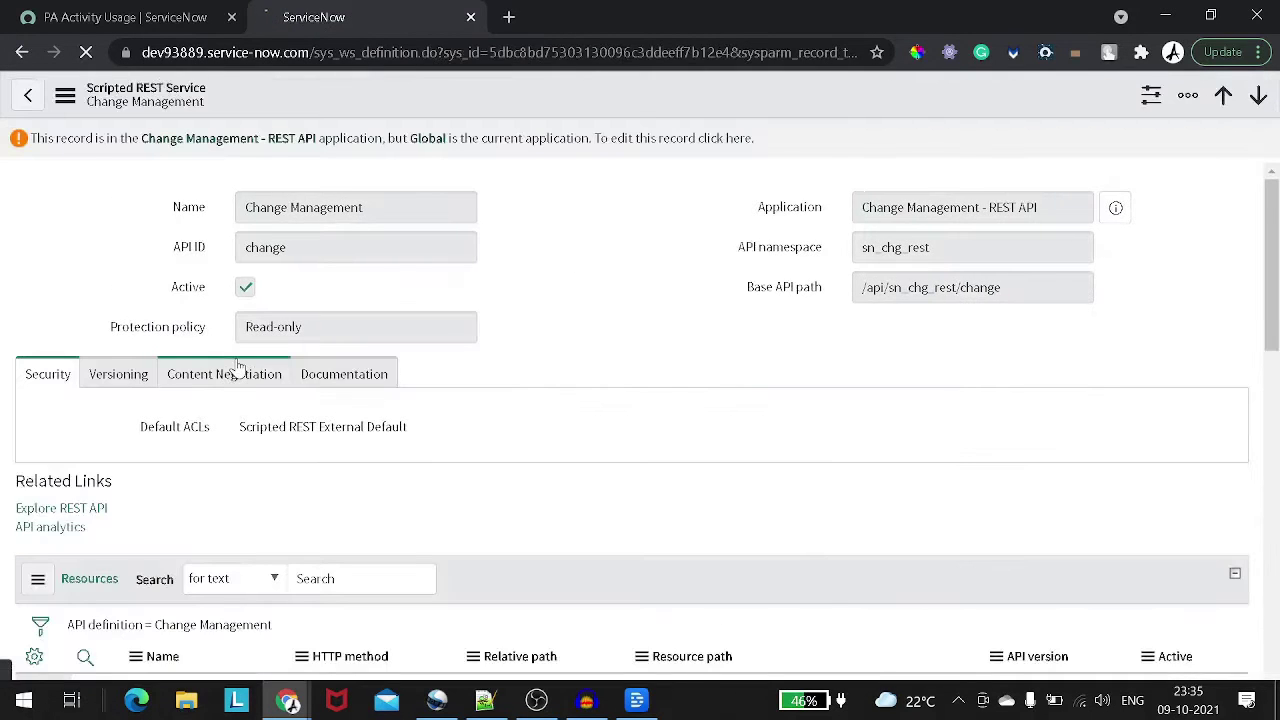
{"action": "scroll", "coordinate": [238, 368], "scroll_direction": "down", "scroll_amount": 4}
{"action": "scroll", "coordinate": [222, 398], "scroll_direction": "down", "scroll_amount": 4}
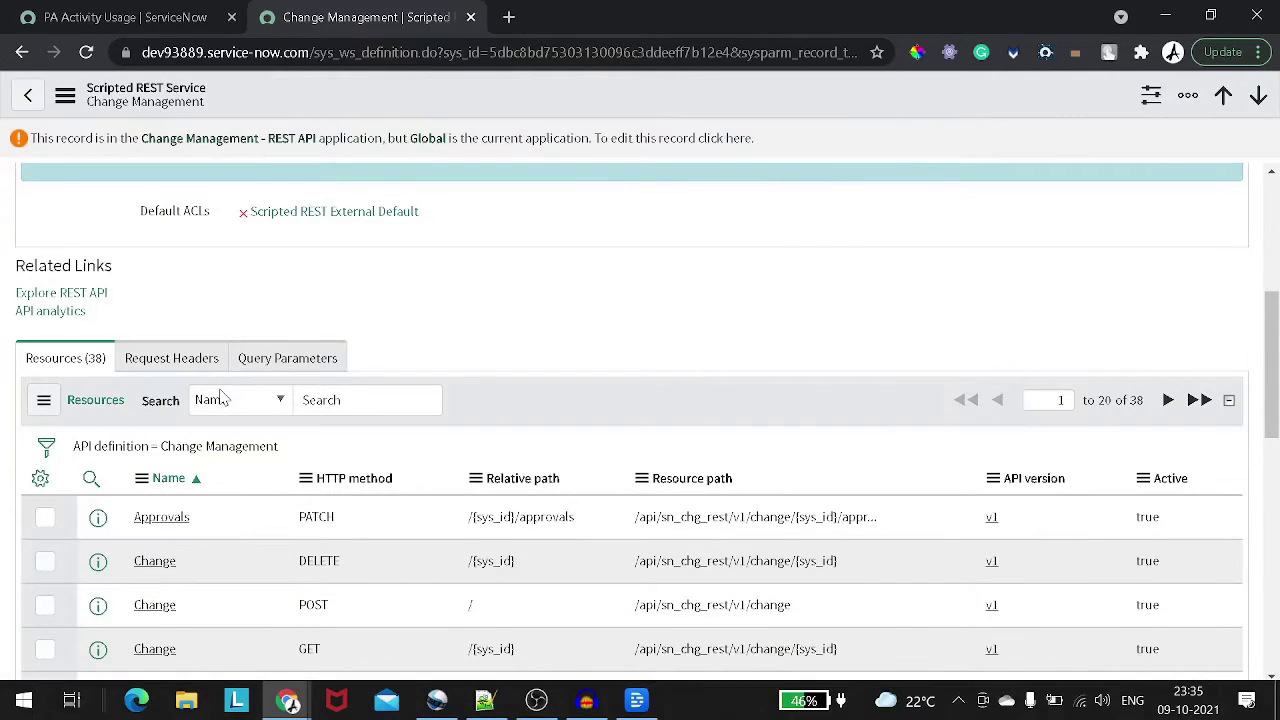
{"action": "scroll", "coordinate": [222, 398], "scroll_direction": "down", "scroll_amount": 2}
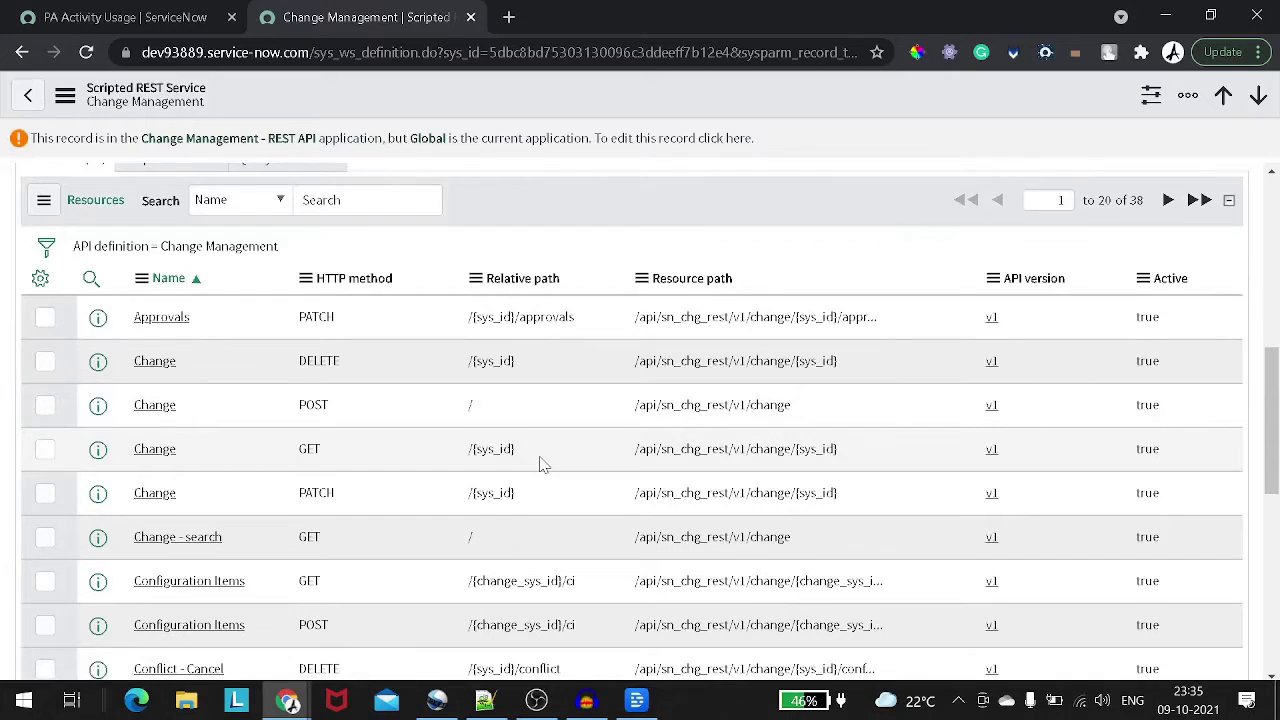
{"action": "left_click_drag", "start_coordinate": [539, 463], "coordinate": [437, 471]}
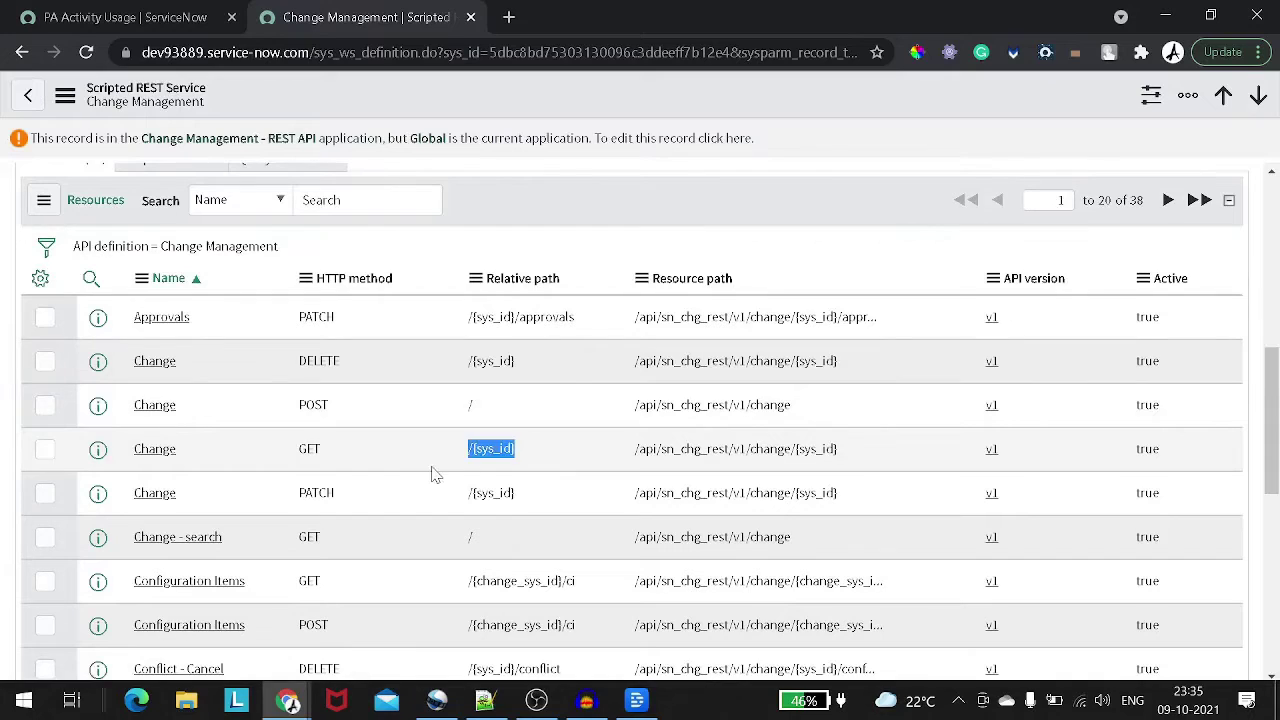
{"action": "left_click", "coordinate": [155, 449]}
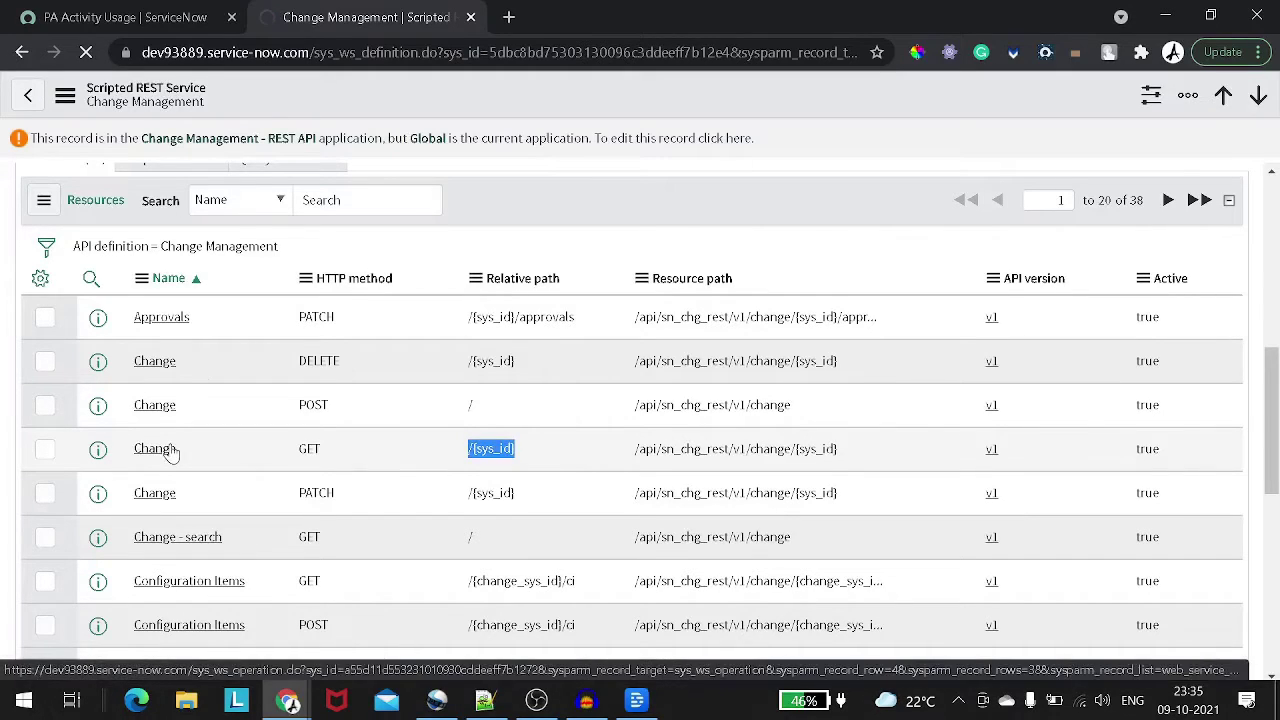
Step: Open the change_request table list through the navigator and copy the sys_id of change request CHG0040007
{"action": "left_click", "coordinate": [143, 17]}
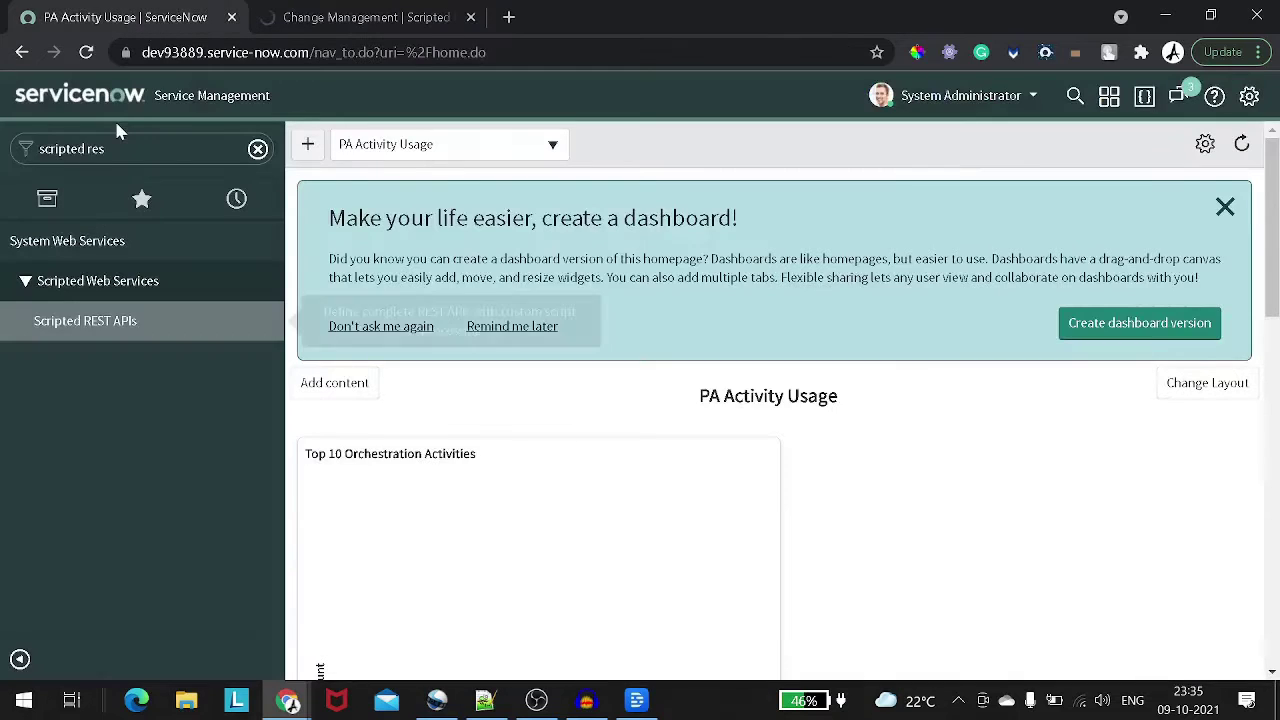
{"action": "type", "text": "chan"}
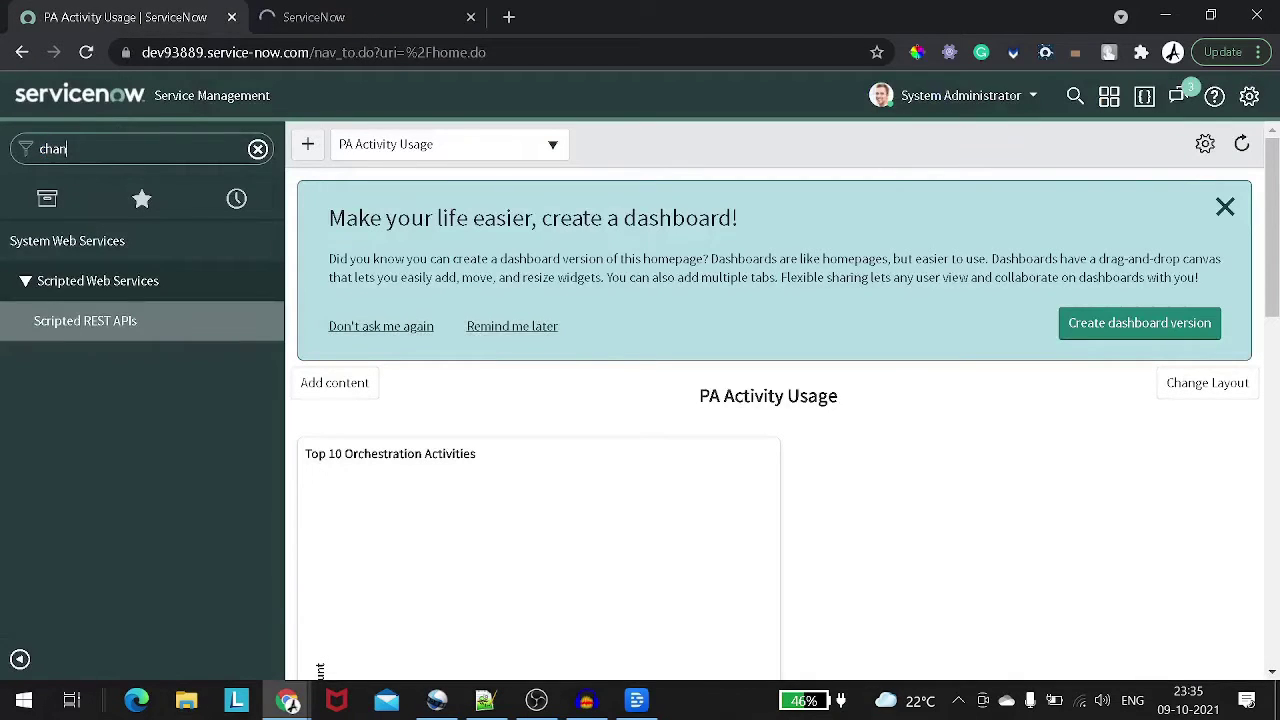
{"action": "type", "text": "ge_request"}
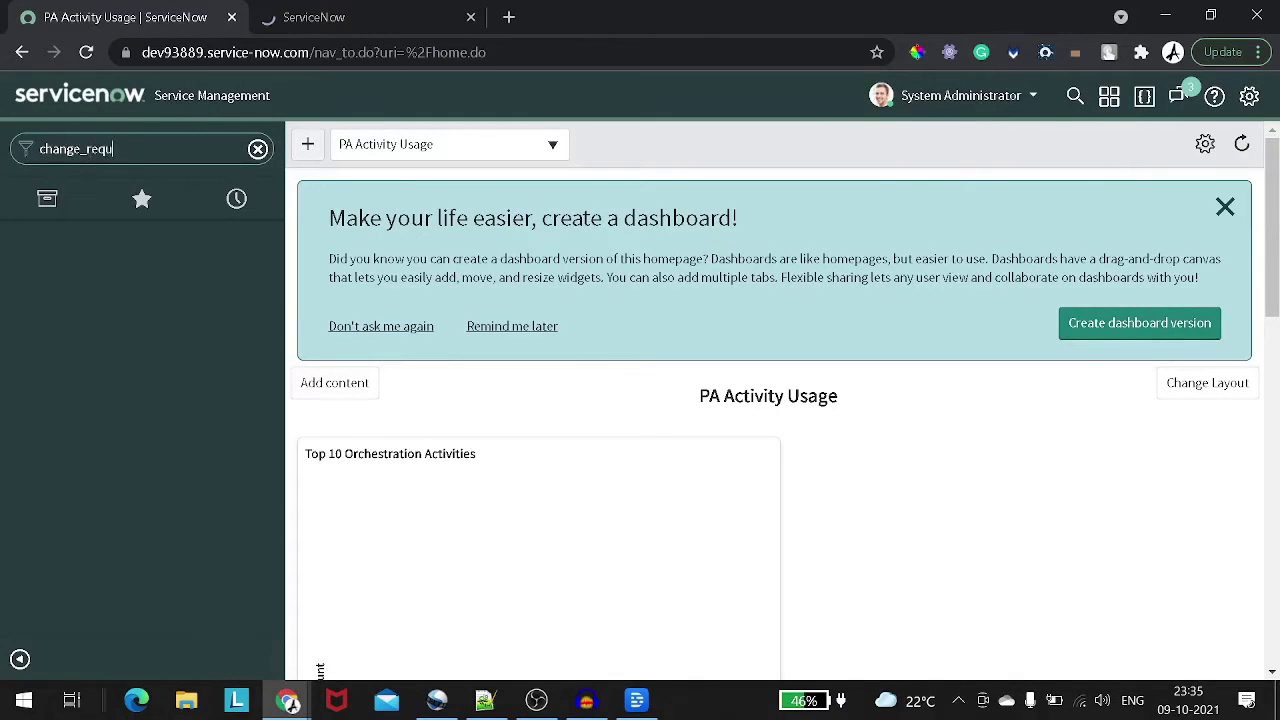
{"action": "type", "text": ".list"}
{"action": "key", "text": "Return"}
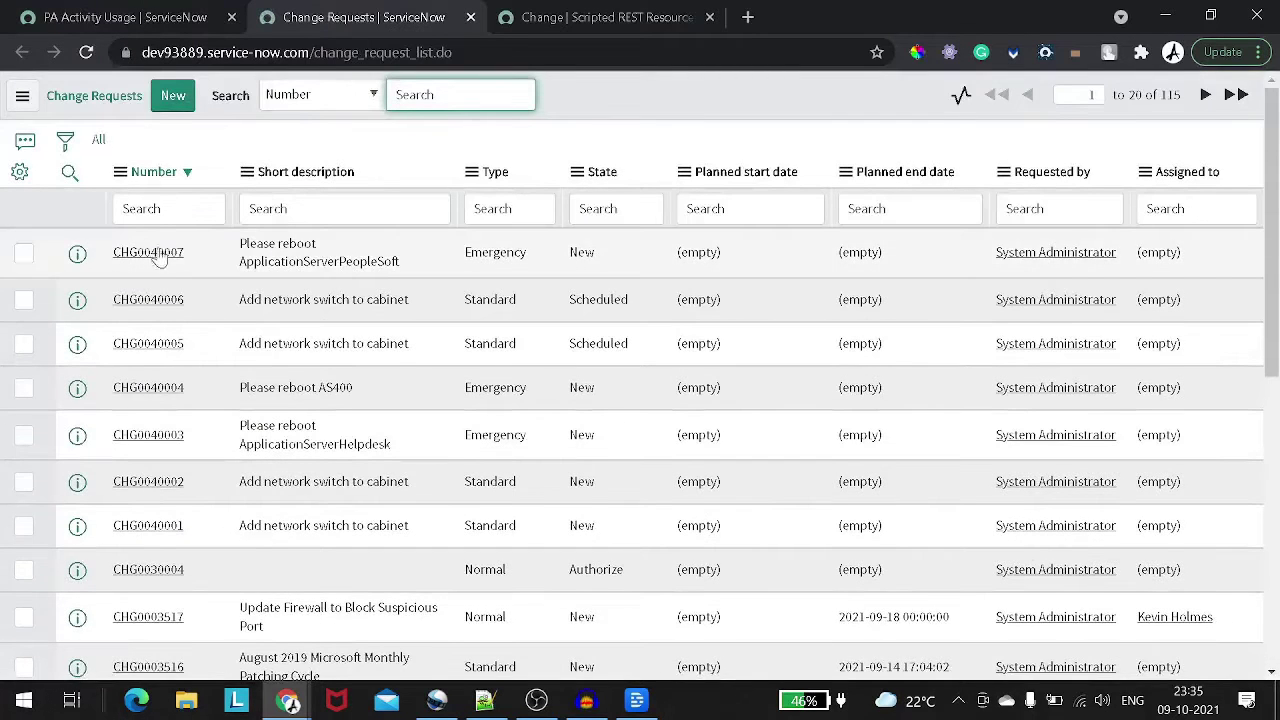
{"action": "right_click", "coordinate": [157, 254]}
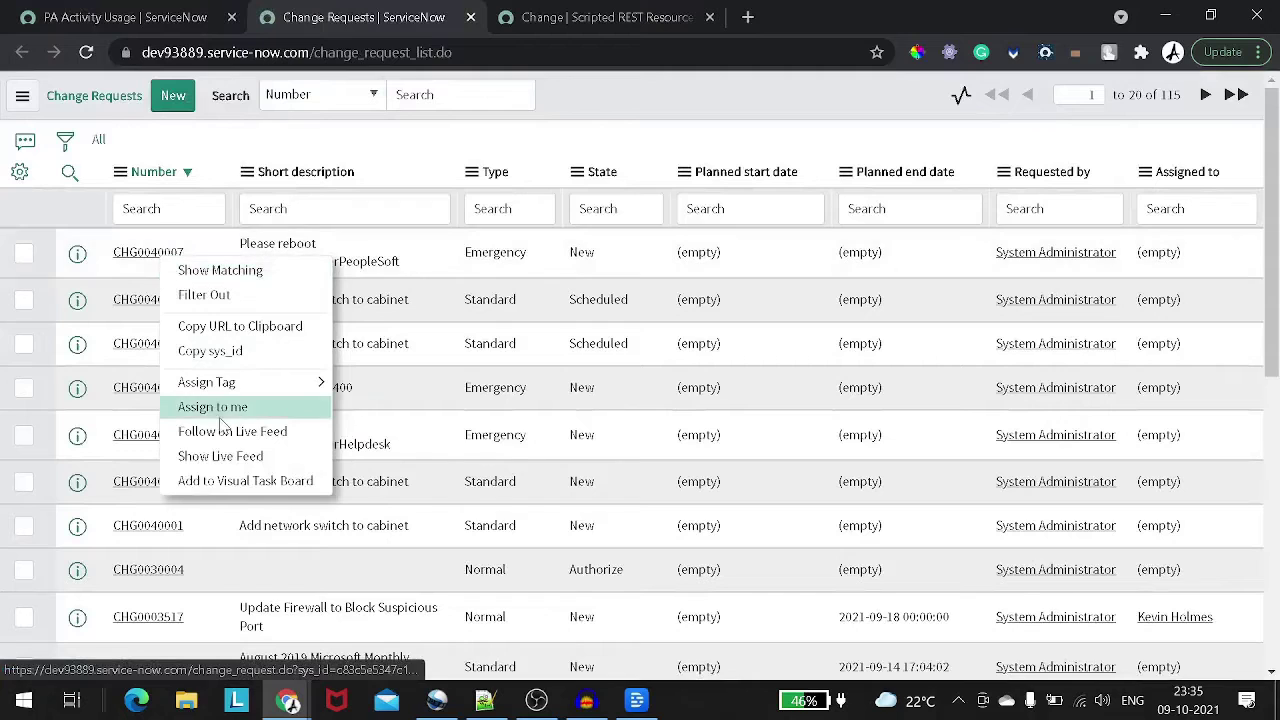
{"action": "left_click", "coordinate": [233, 358]}
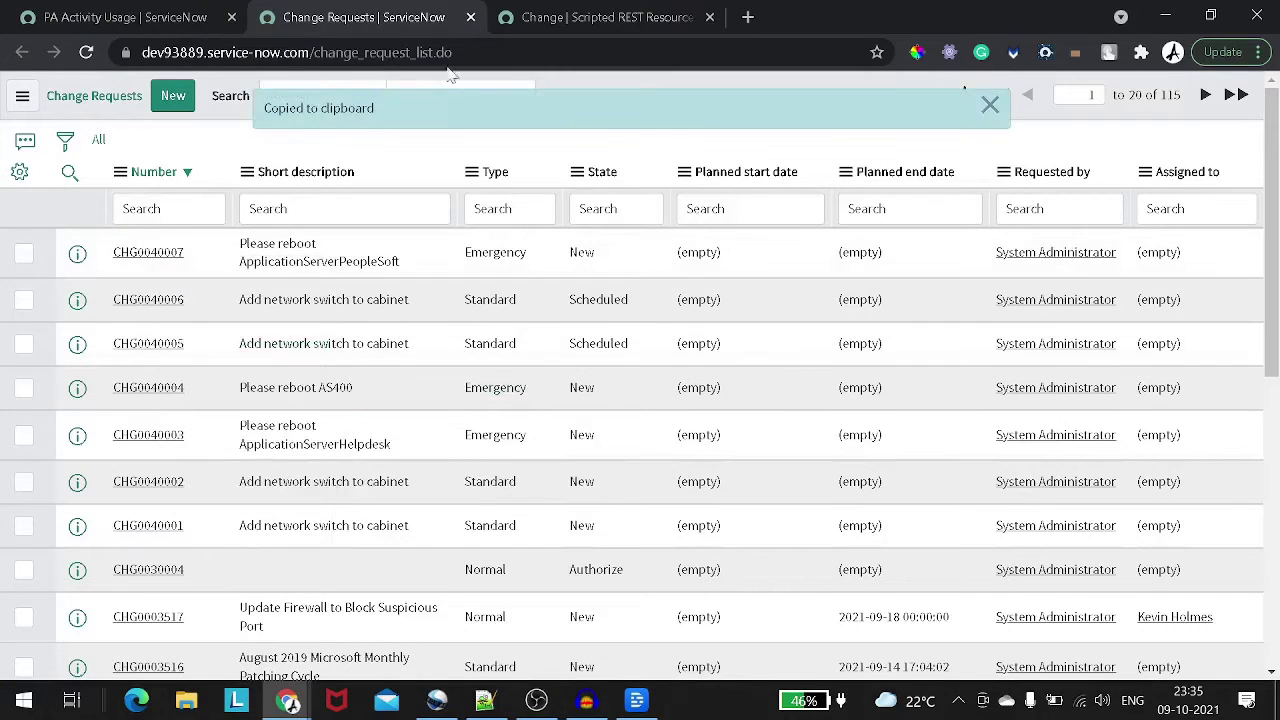
Step: Return to the Change scripted REST resource and open it in the REST API Explorer
{"action": "left_click", "coordinate": [564, 16]}
{"action": "scroll", "coordinate": [860, 290], "scroll_direction": "down", "scroll_amount": 10}
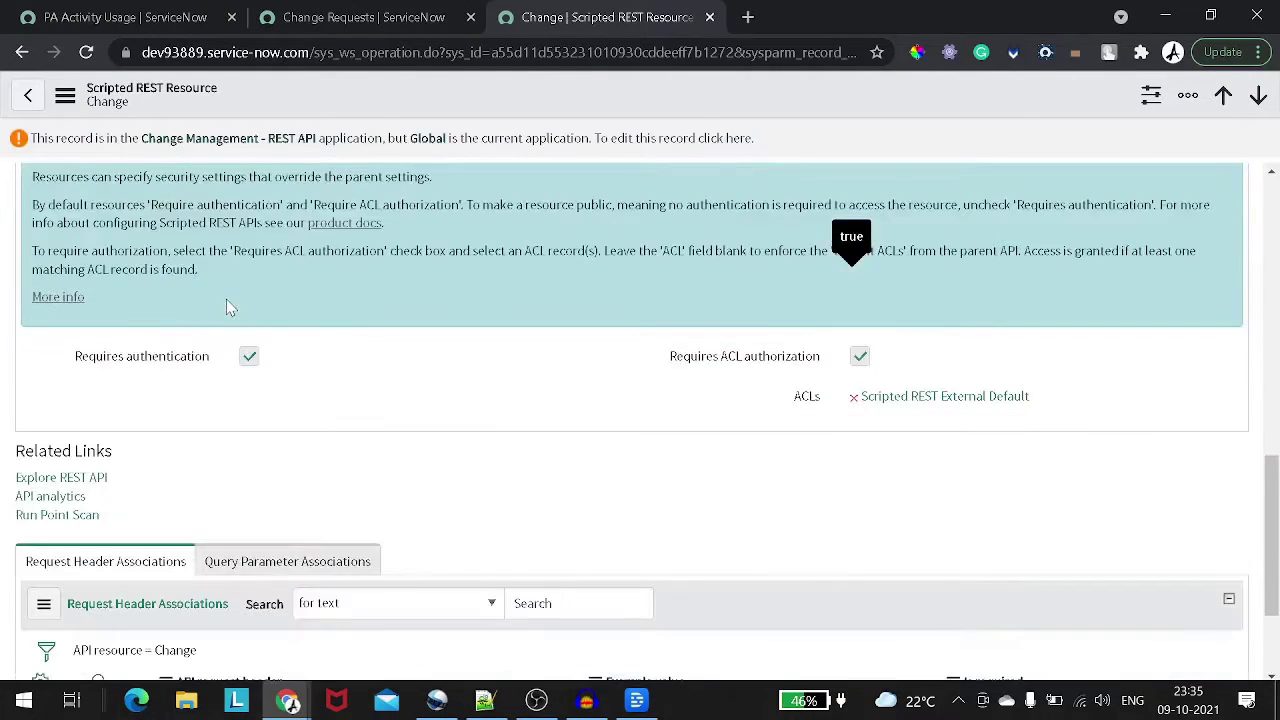
{"action": "left_click", "coordinate": [60, 478]}
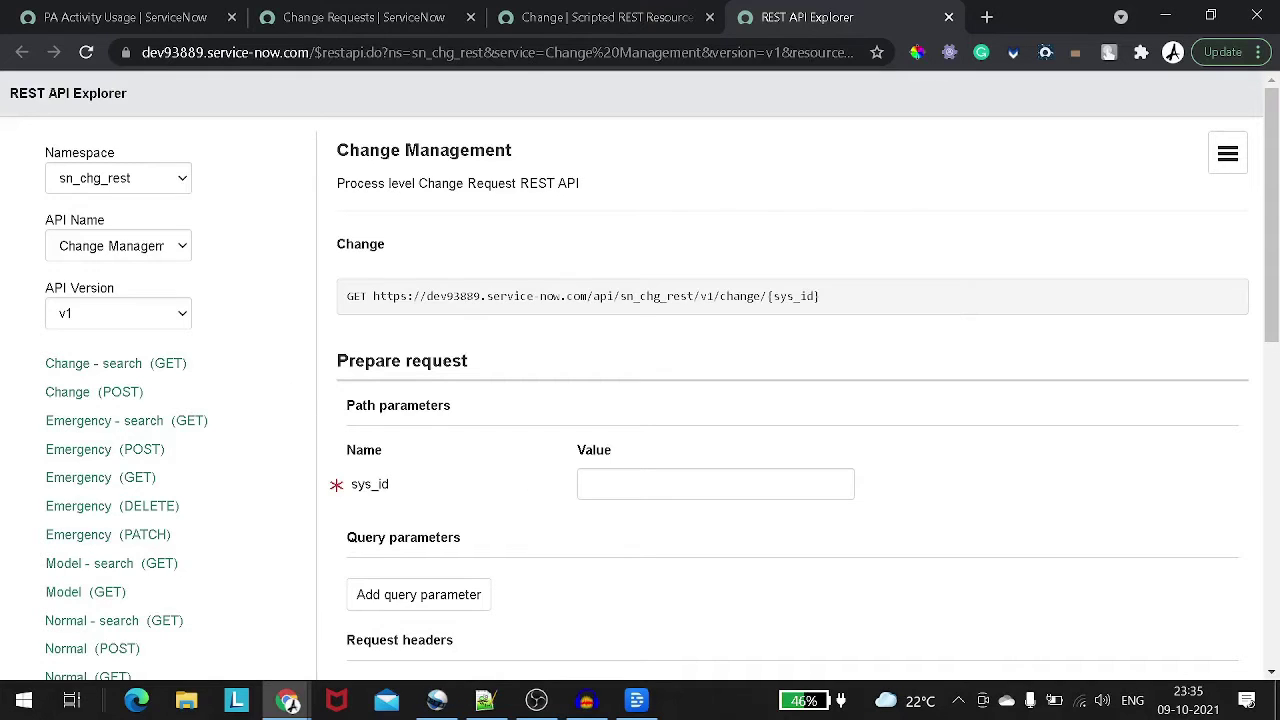
Step: Fill the sys_id path parameter with the copied change request sys_id and send the GET request
{"action": "left_click", "coordinate": [586, 484]}
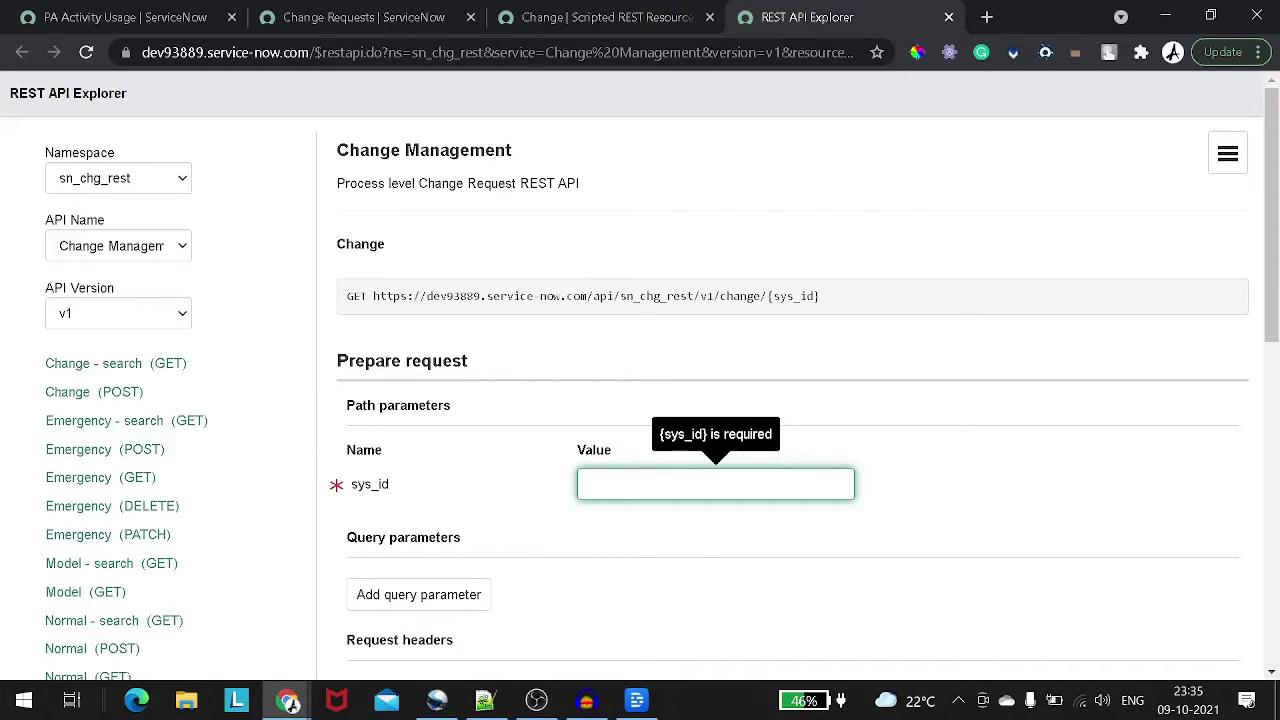
{"action": "key", "text": "ctrl+v"}
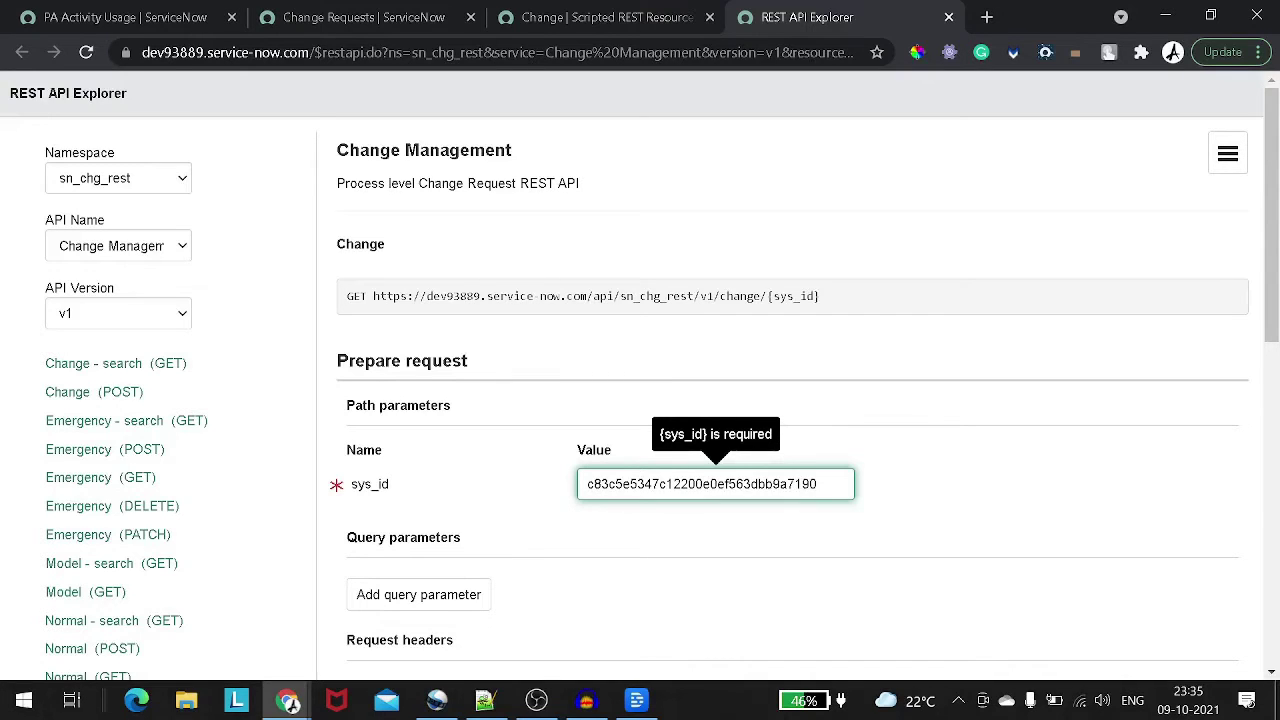
{"action": "scroll", "coordinate": [1151, 431], "scroll_direction": "down", "scroll_amount": 1}
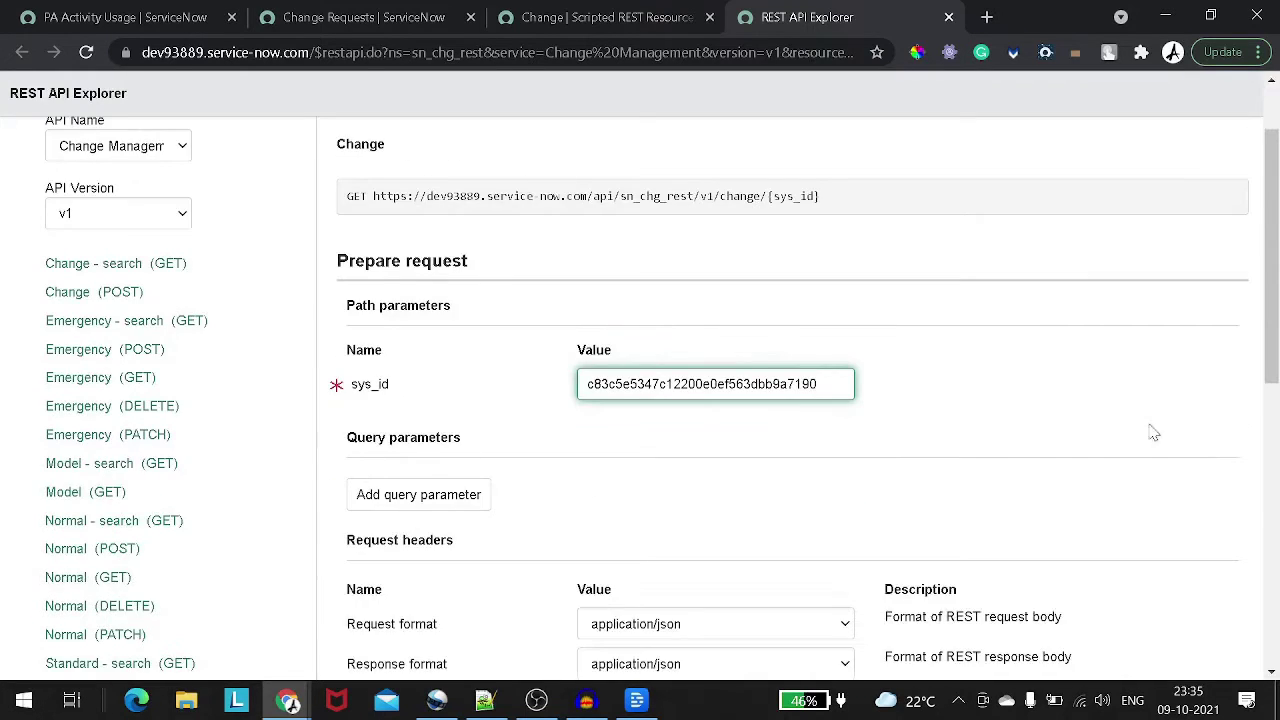
{"action": "scroll", "coordinate": [857, 447], "scroll_direction": "down", "scroll_amount": 2}
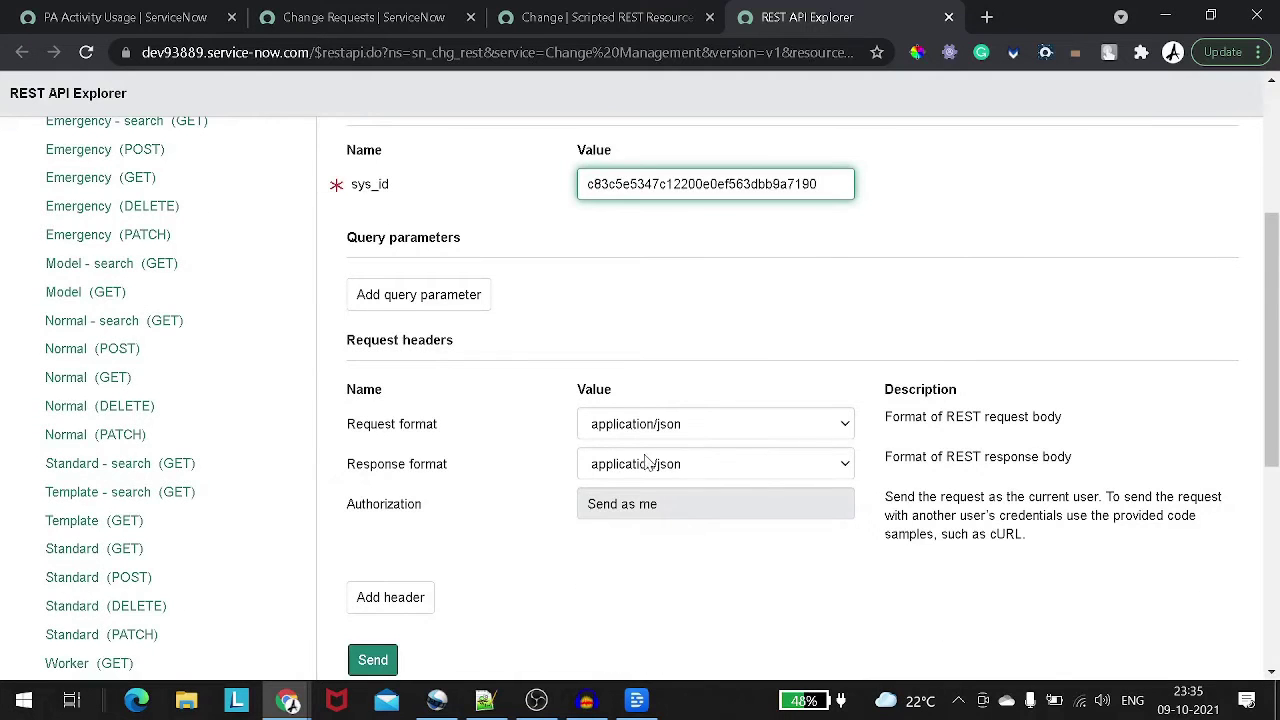
{"action": "scroll", "coordinate": [650, 463], "scroll_direction": "down", "scroll_amount": 4}
{"action": "left_click", "coordinate": [370, 268]}
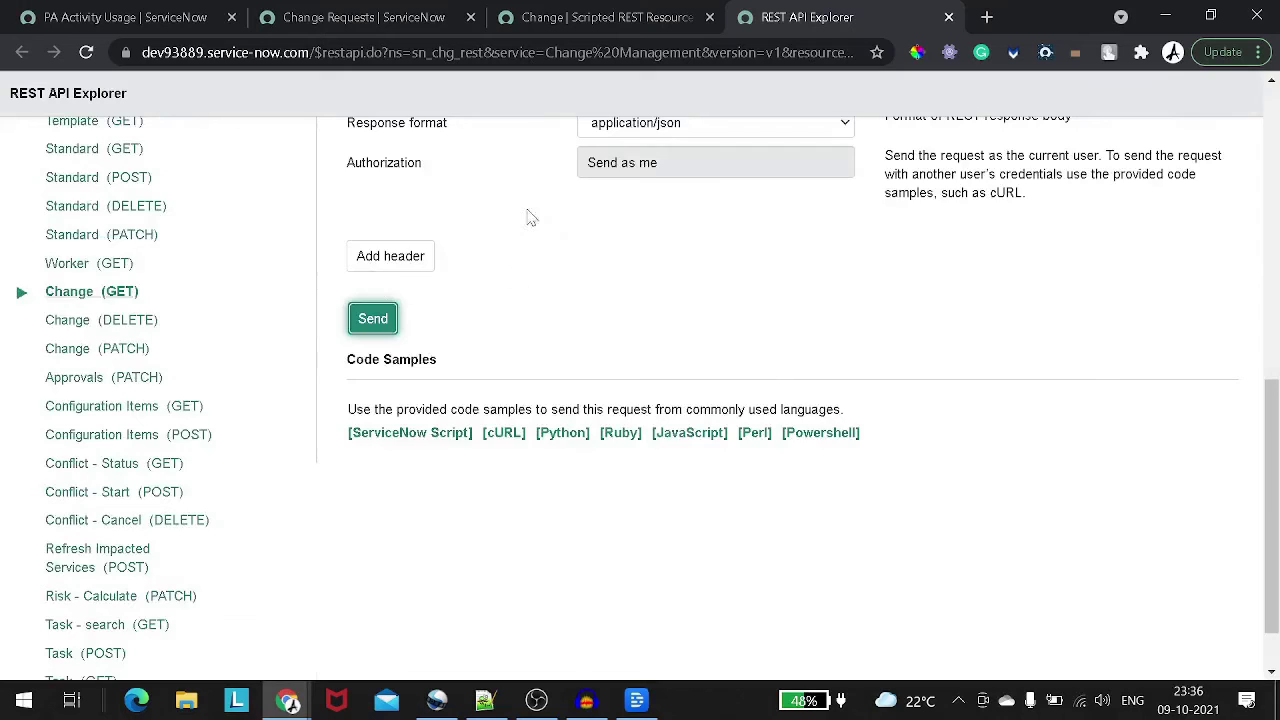
Step: Review the response's status code, headers and body along with the request URI
{"action": "left_click_drag", "start_coordinate": [548, 412], "coordinate": [643, 417]}
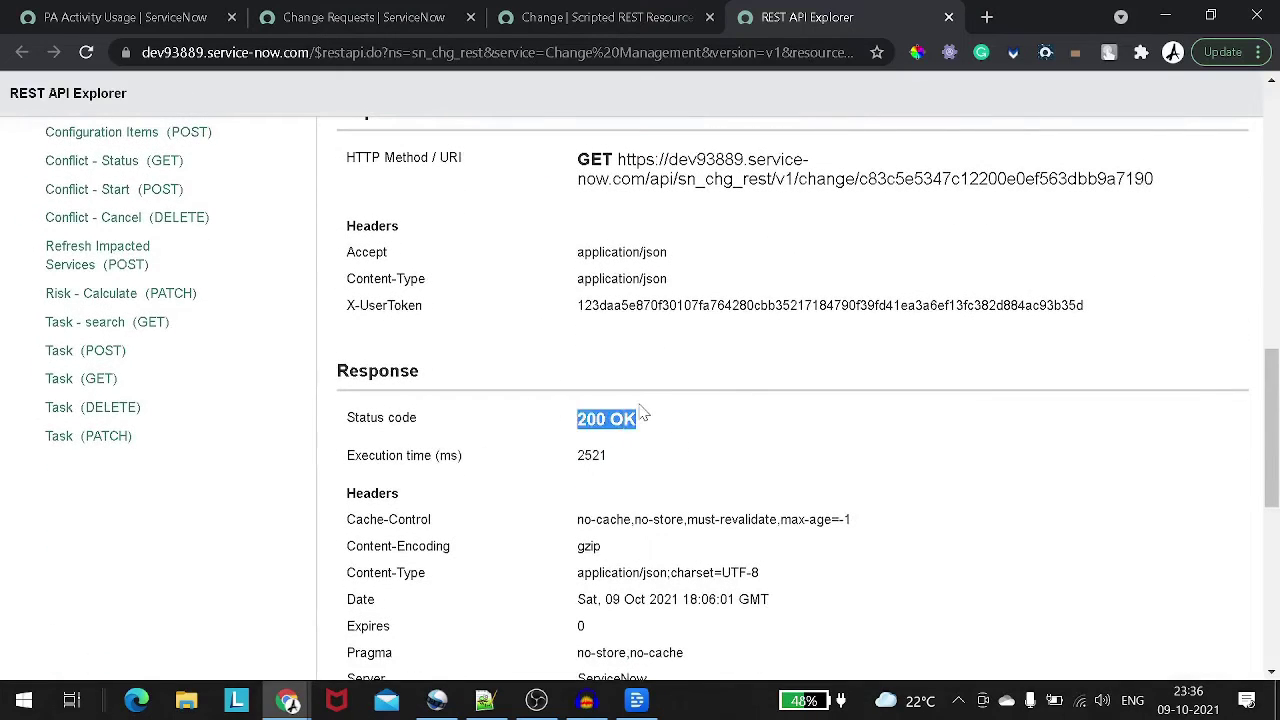
{"action": "scroll", "coordinate": [645, 415], "scroll_direction": "down", "scroll_amount": 5}
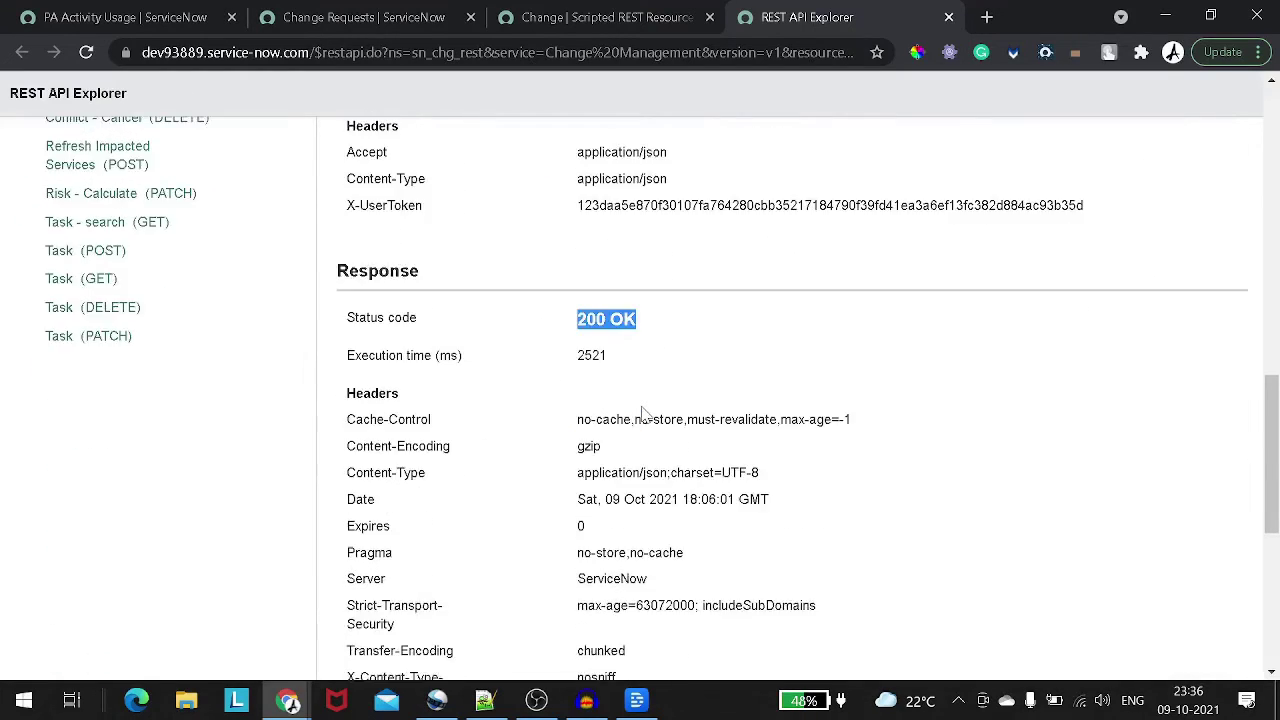
{"action": "scroll", "coordinate": [645, 415], "scroll_direction": "up", "scroll_amount": 2}
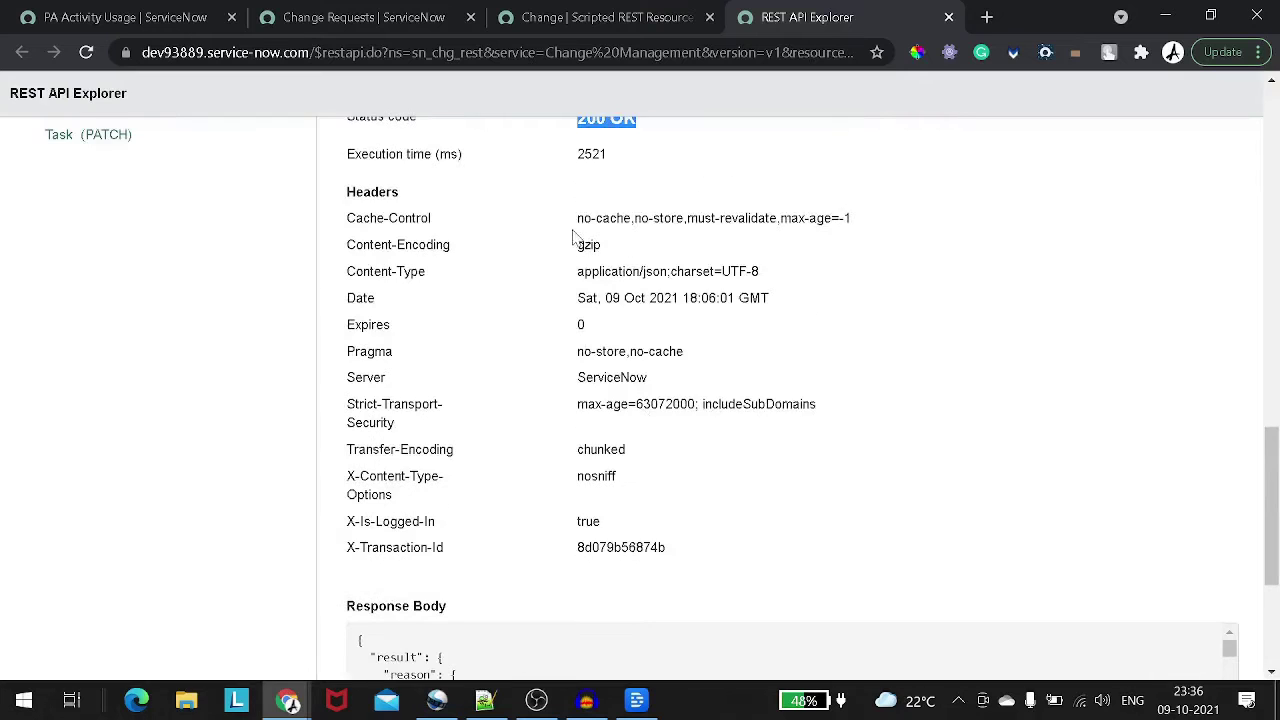
{"action": "scroll", "coordinate": [559, 303], "scroll_direction": "down", "scroll_amount": 3}
{"action": "scroll", "coordinate": [571, 394], "scroll_direction": "up", "scroll_amount": 10}
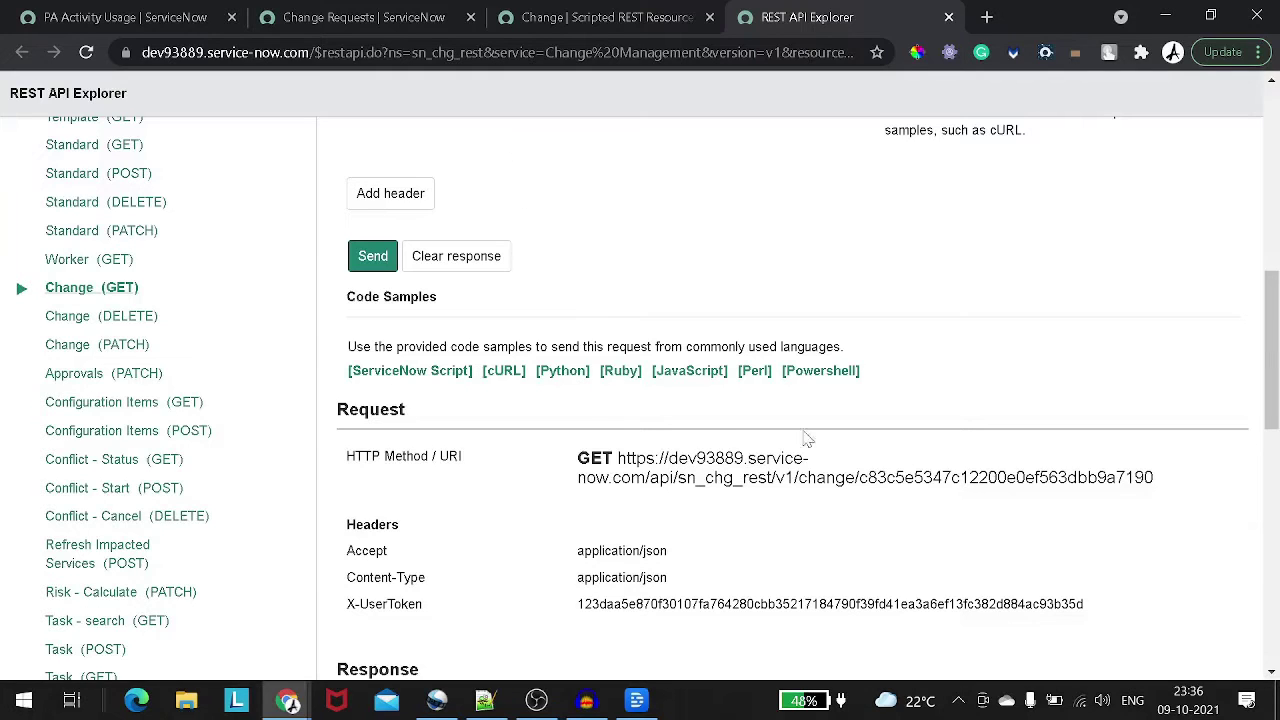
Step: Filter the navigator for "logs", open all System Log entries and examine the most recent messages
{"action": "left_click", "coordinate": [167, 26]}
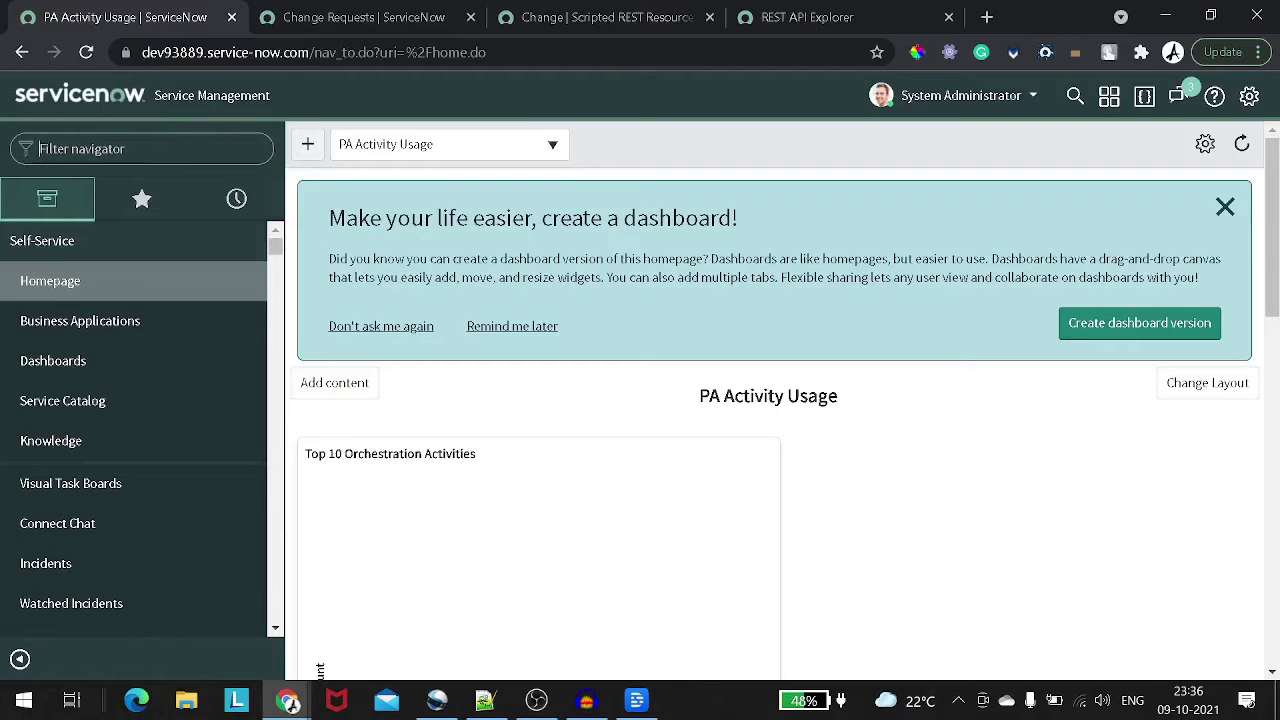
{"action": "type", "text": "logs"}
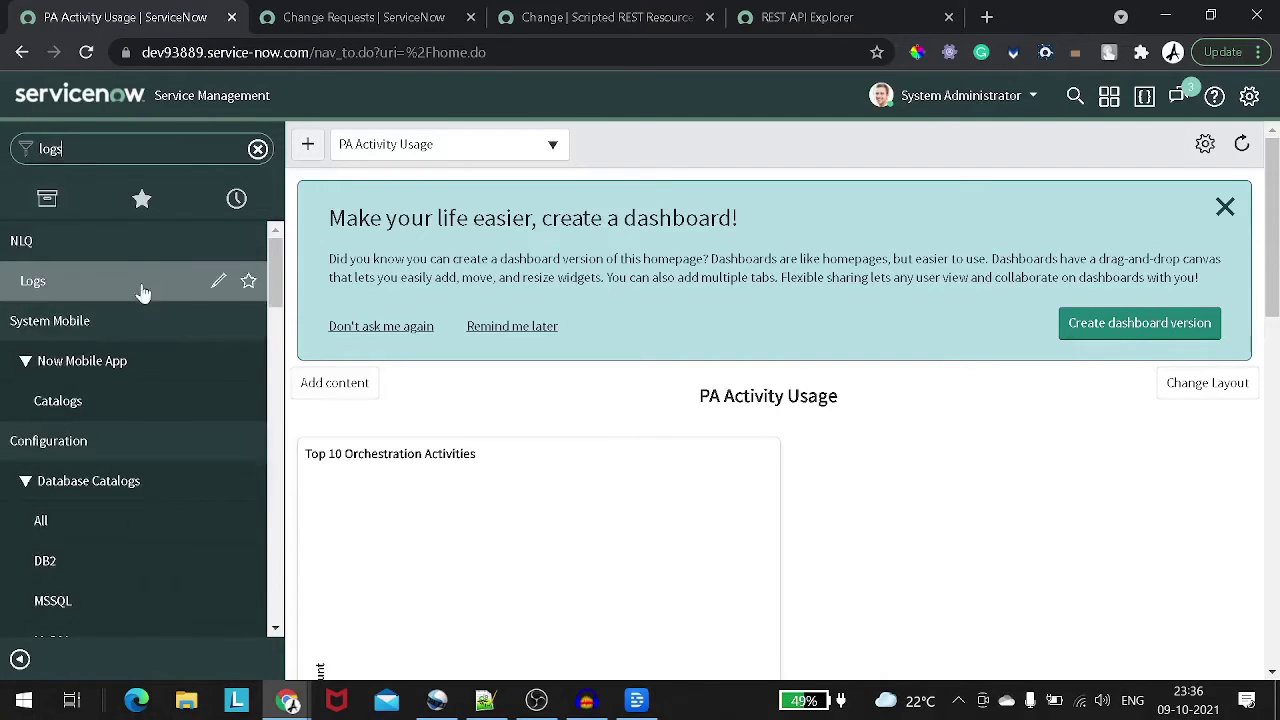
{"action": "scroll", "coordinate": [129, 380], "scroll_direction": "down", "scroll_amount": 10}
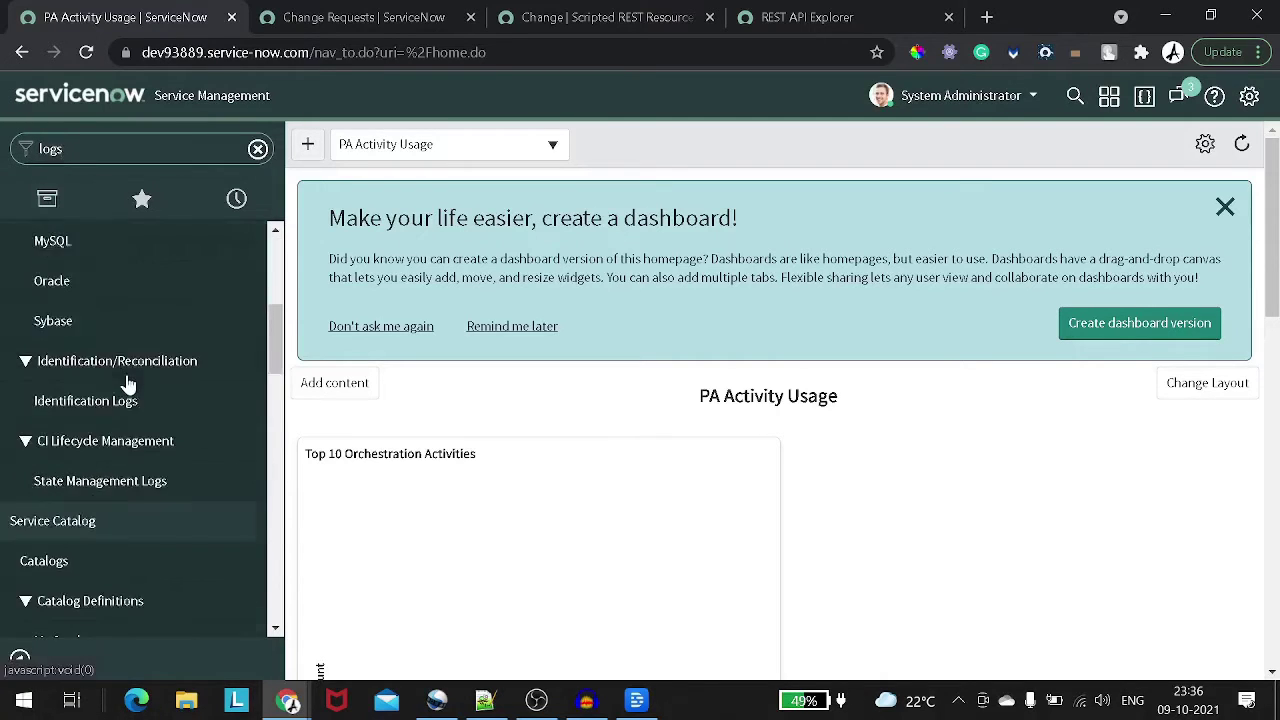
{"action": "scroll", "coordinate": [127, 381], "scroll_direction": "down", "scroll_amount": 10}
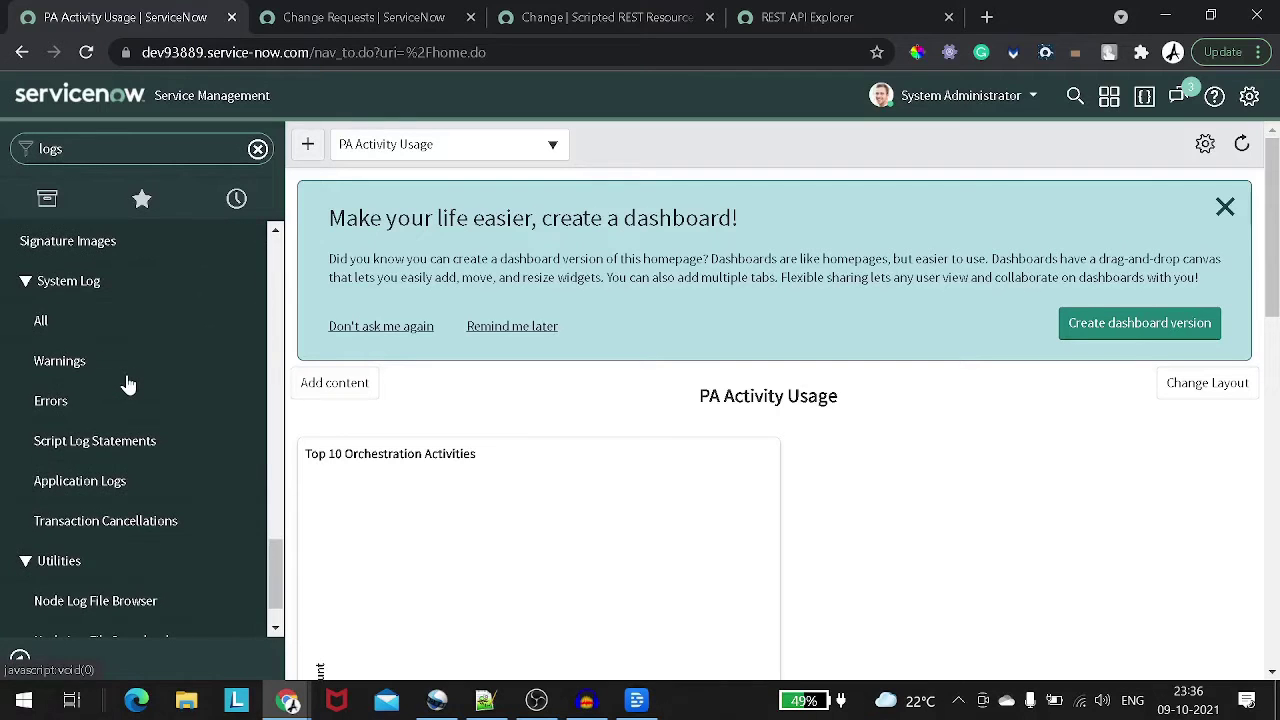
{"action": "left_click", "coordinate": [92, 330]}
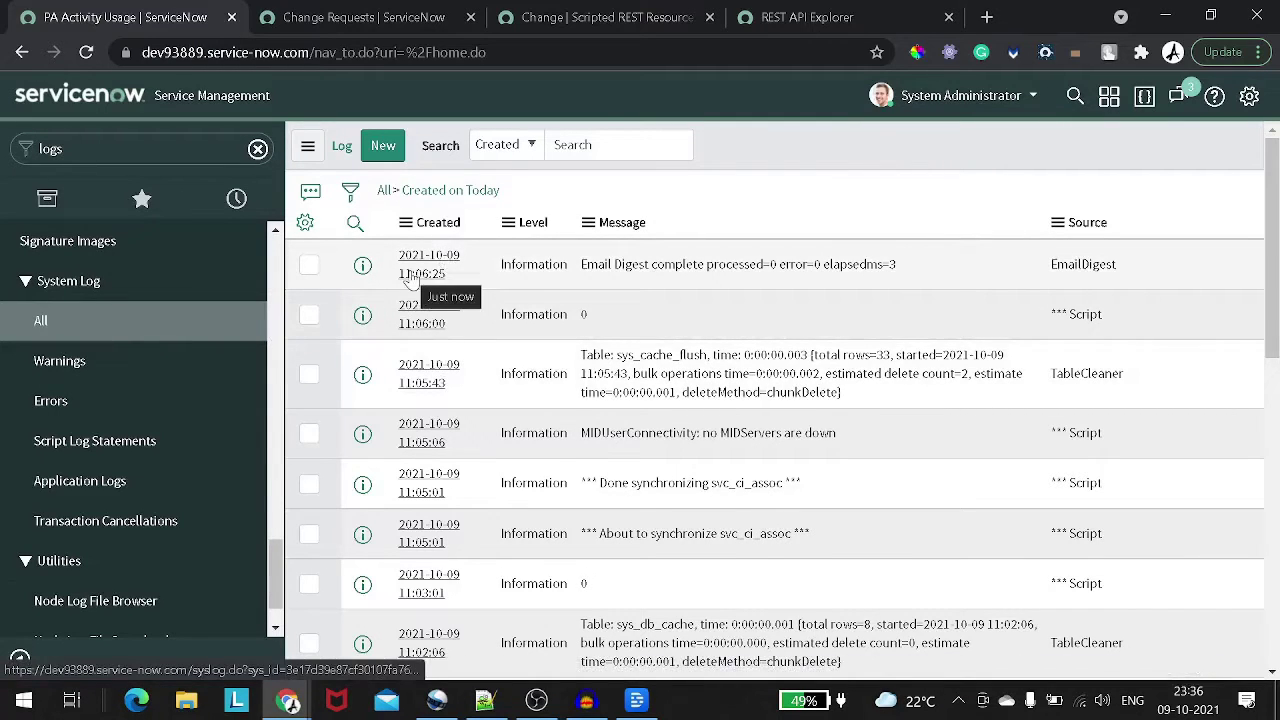
{"action": "left_click_drag", "start_coordinate": [581, 264], "coordinate": [890, 264]}
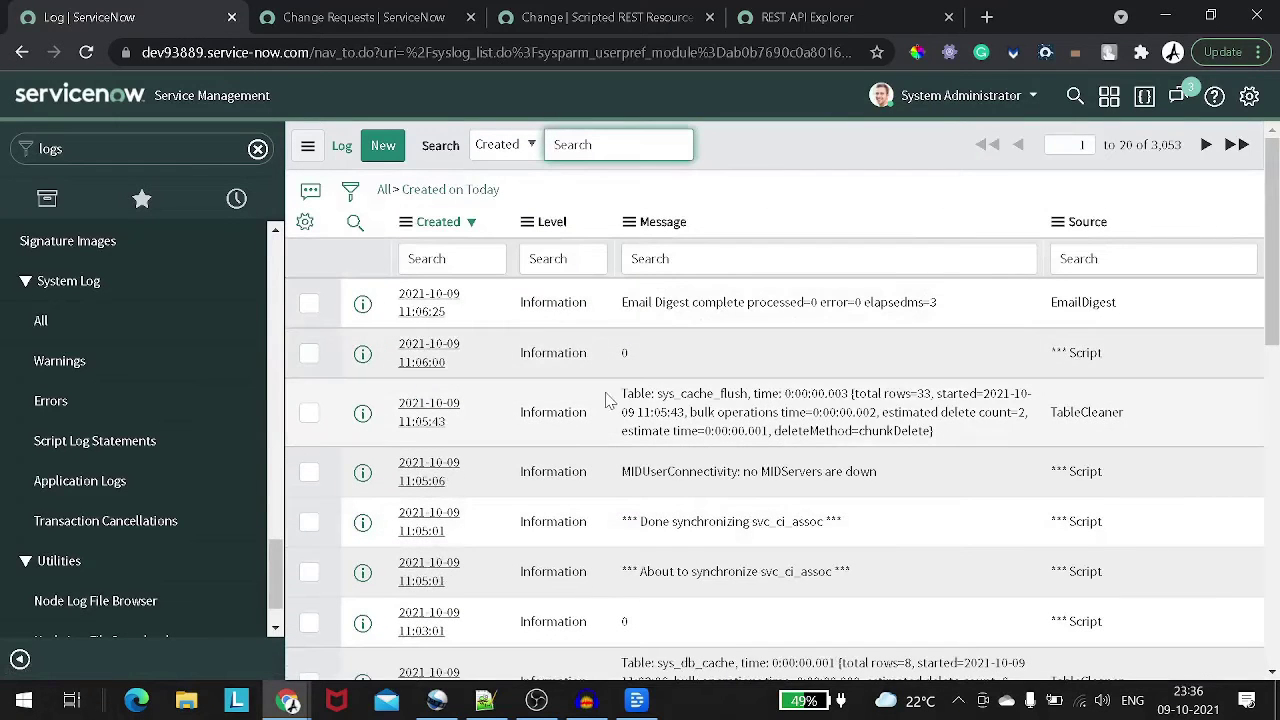
{"action": "left_click_drag", "start_coordinate": [606, 399], "coordinate": [912, 432]}
{"action": "scroll", "coordinate": [917, 440], "scroll_direction": "down", "scroll_amount": 1}
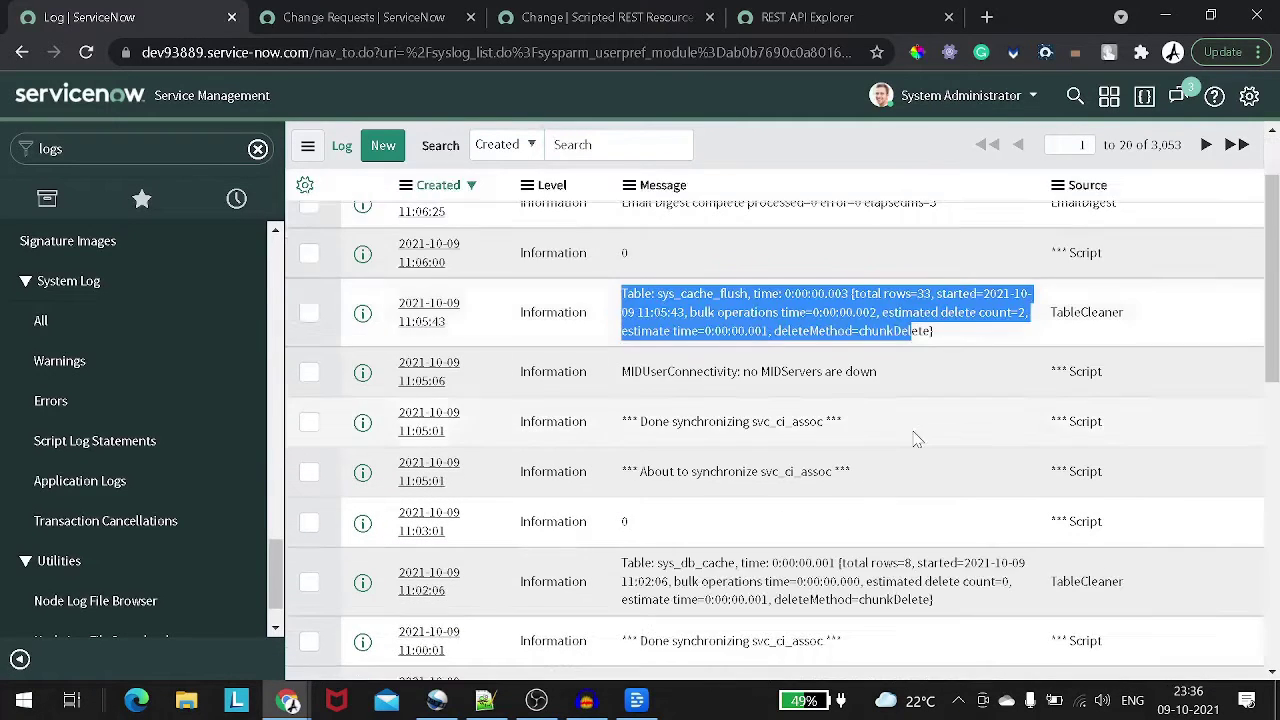
Step: Examine the older messages down to the end of the first page of the System Log list
{"action": "scroll", "coordinate": [694, 408], "scroll_direction": "down", "scroll_amount": 2}
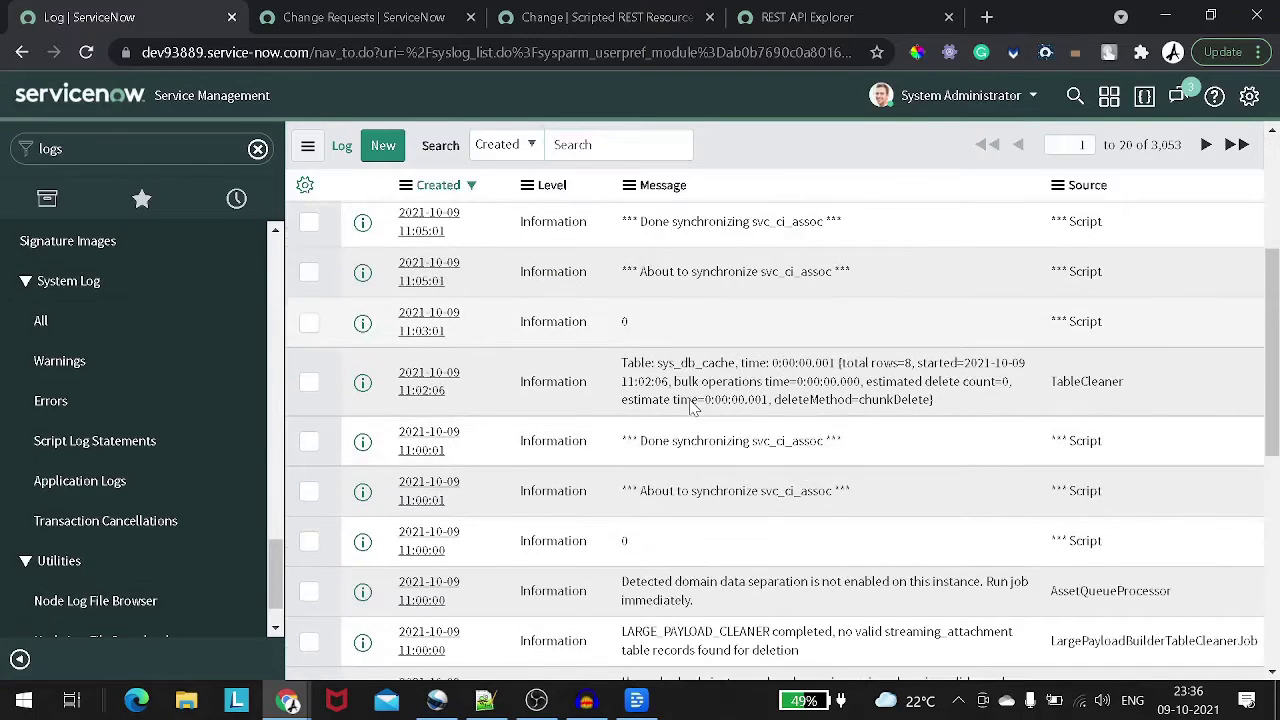
{"action": "scroll", "coordinate": [692, 407], "scroll_direction": "down", "scroll_amount": 2}
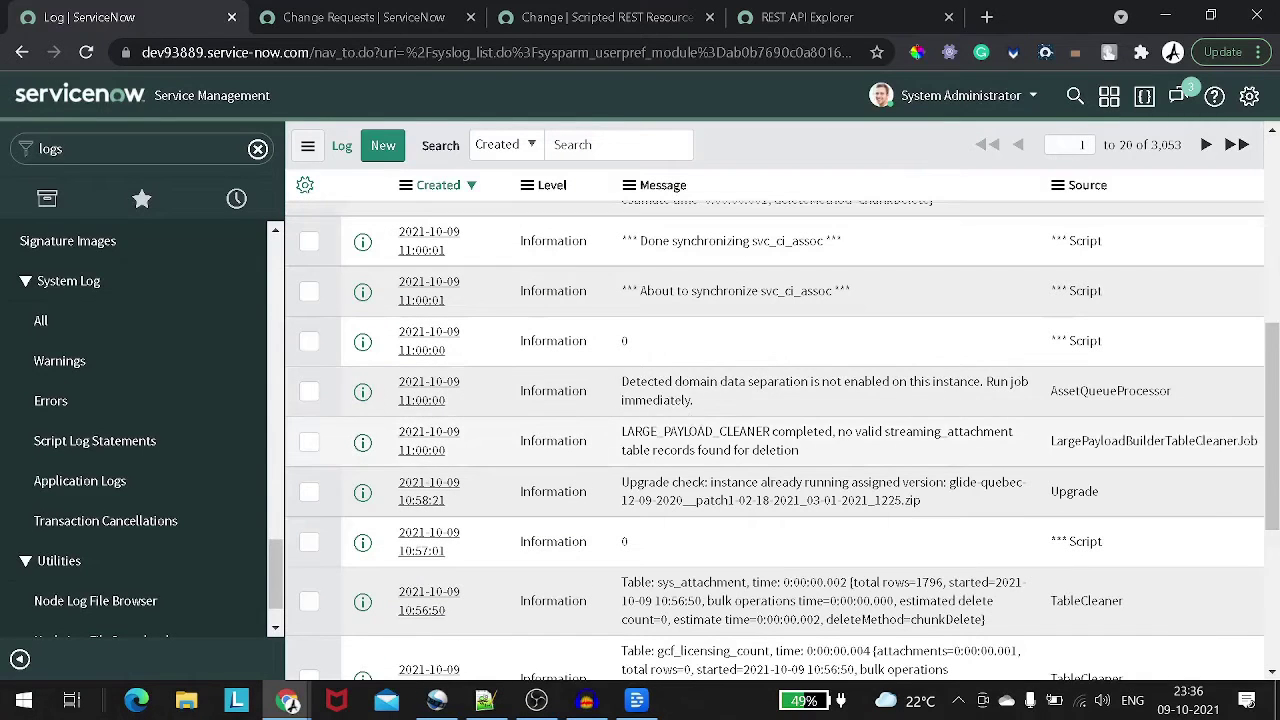
{"action": "scroll", "coordinate": [693, 447], "scroll_direction": "down", "scroll_amount": 2}
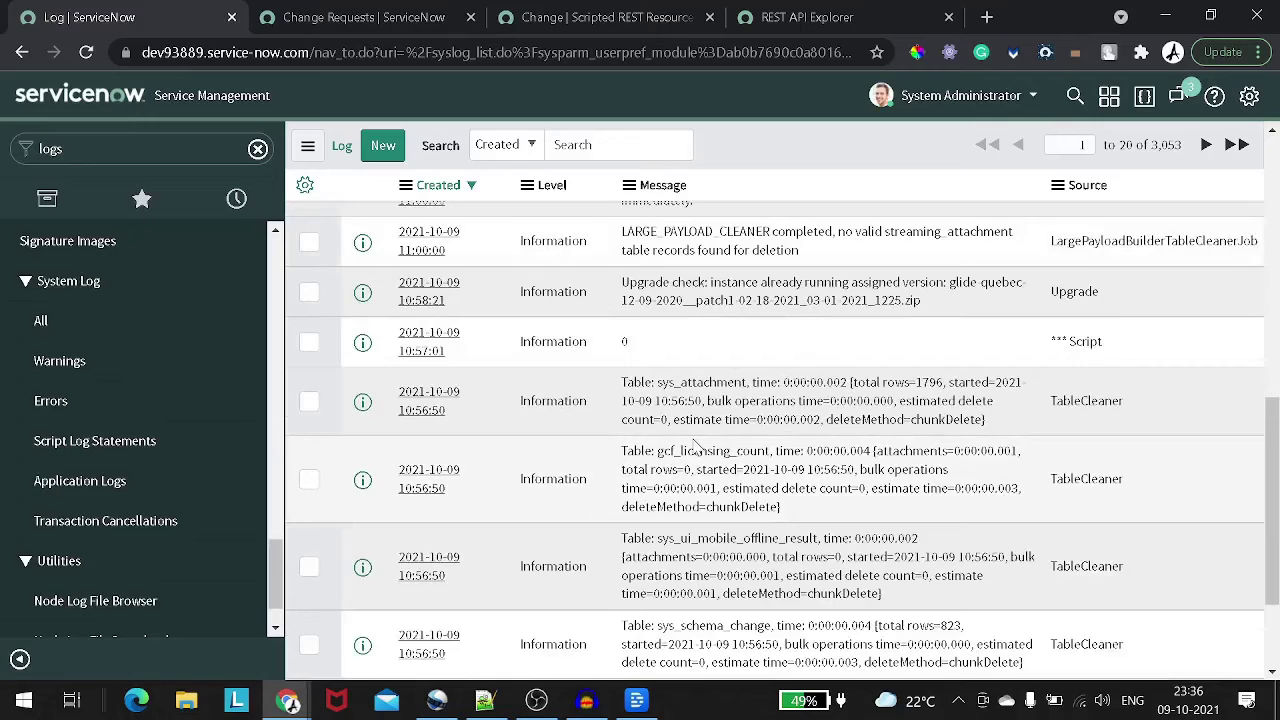
{"action": "scroll", "coordinate": [697, 447], "scroll_direction": "down", "scroll_amount": 2}
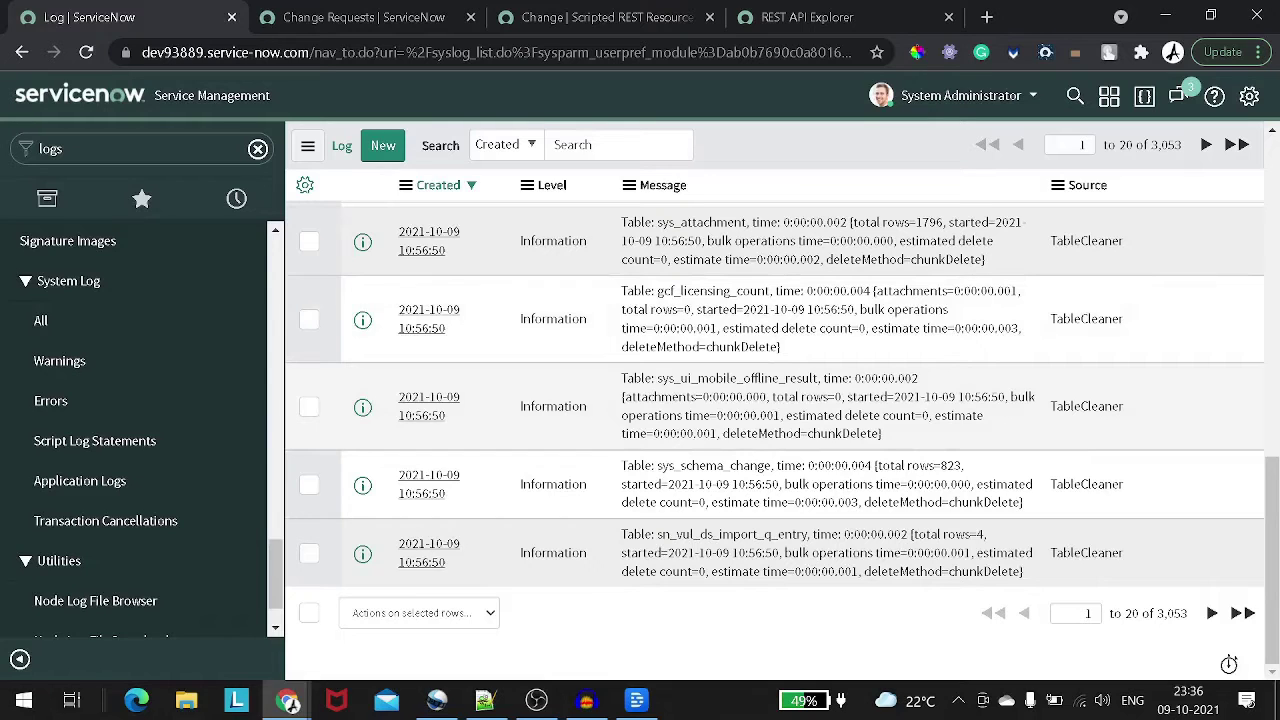
Step: Open the ServiceNow product documentation site, docs.servicenow.com, in a new browser tab
{"action": "left_click", "coordinate": [986, 17]}
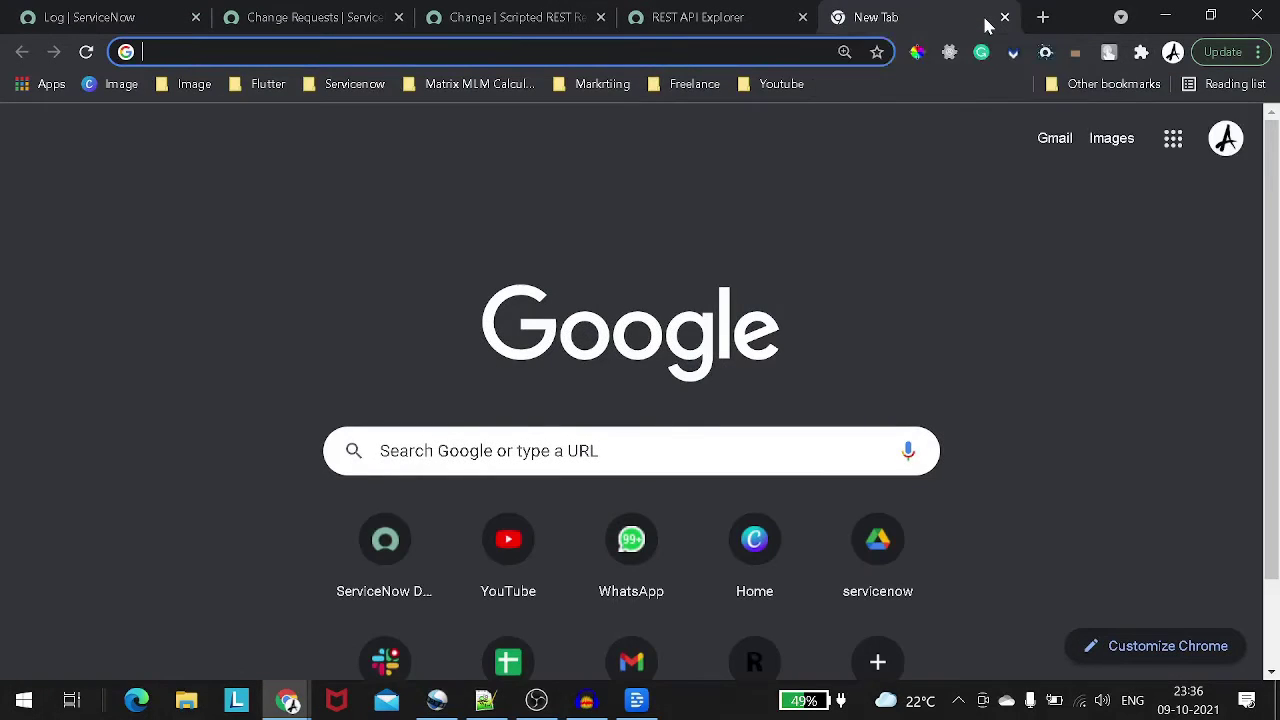
{"action": "type", "text": "do"}
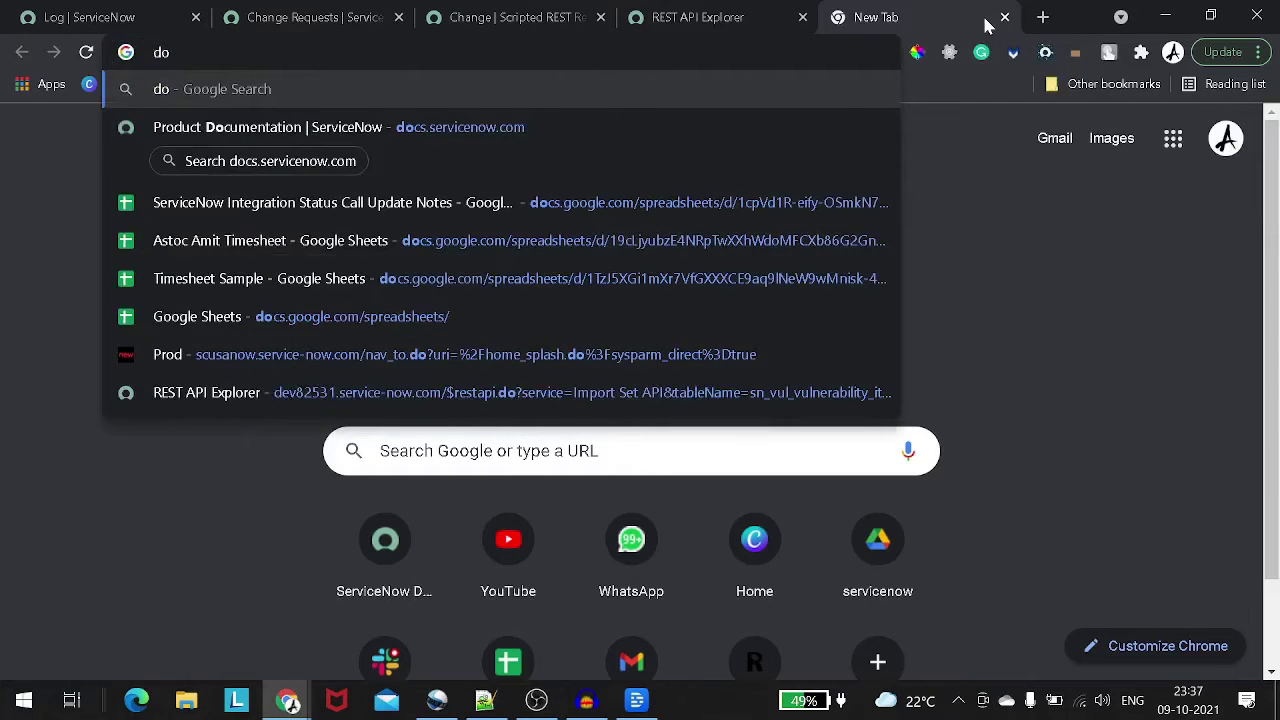
{"action": "type", "text": "cs.ser"}
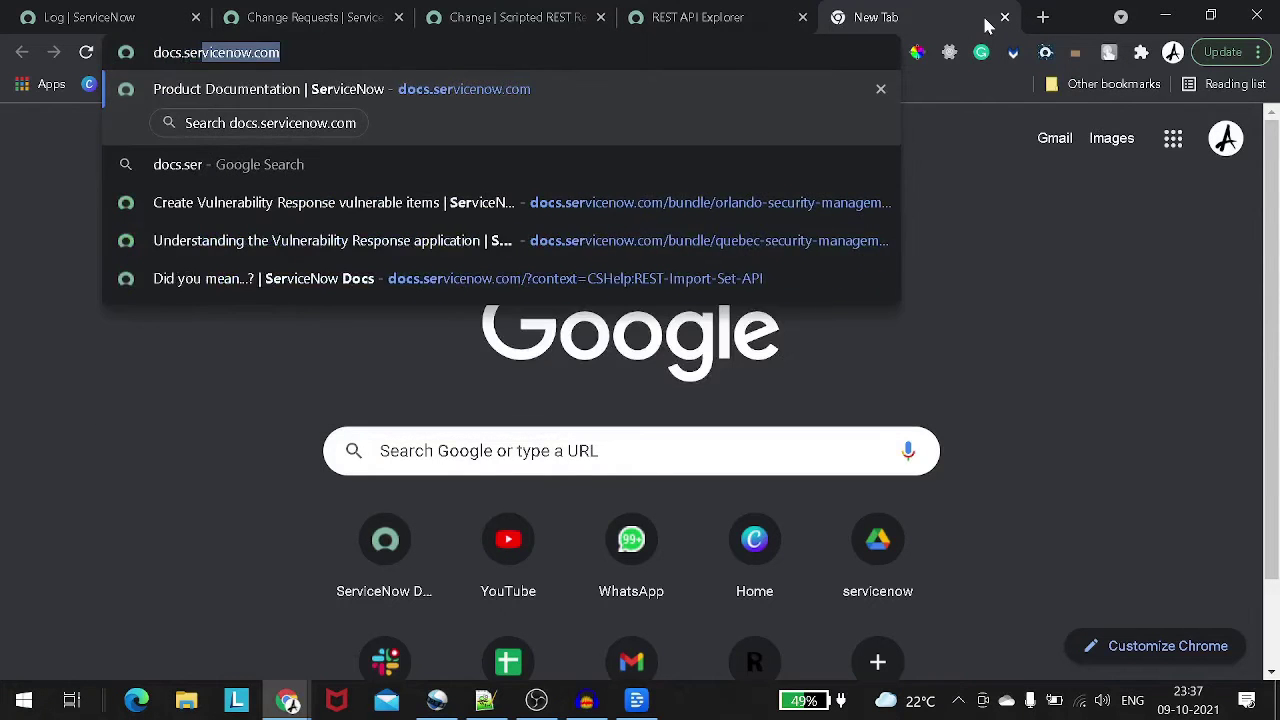
{"action": "key", "text": "Return"}
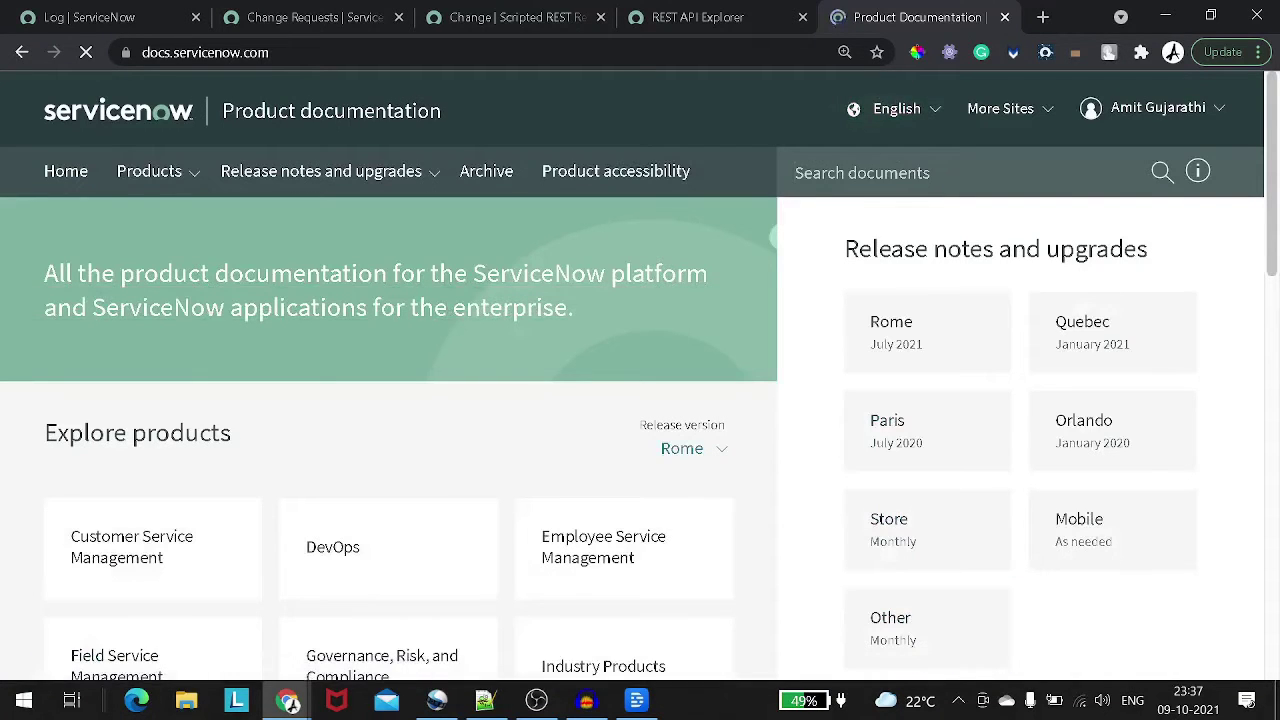
Step: Search the product documentation for "rest api debug"
{"action": "type", "text": "rest ap"}
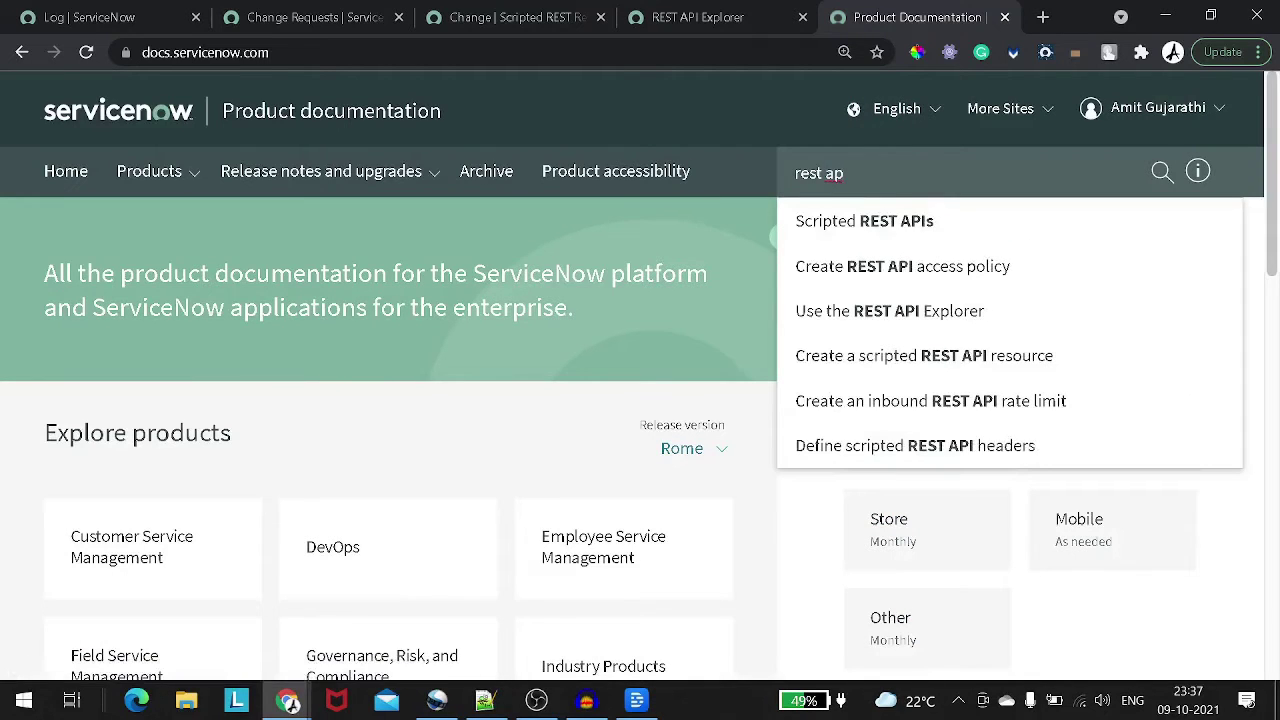
{"action": "type", "text": "deb"}
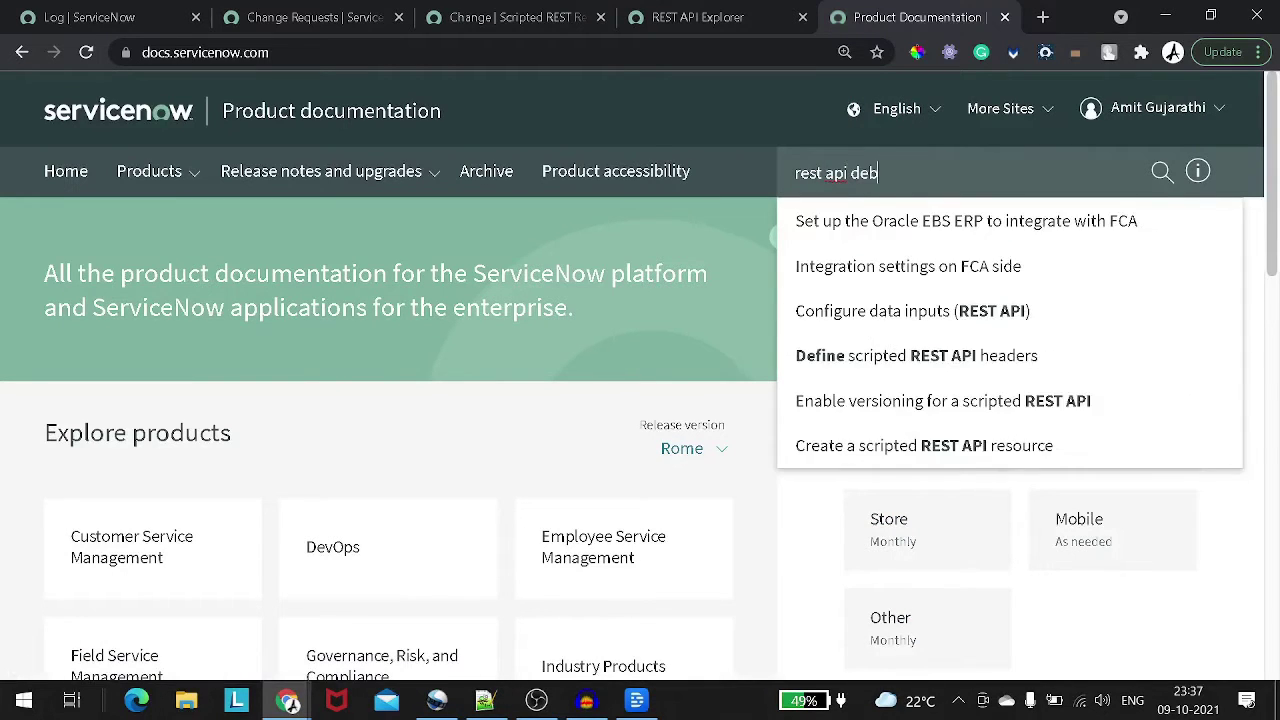
{"action": "type", "text": "u"}
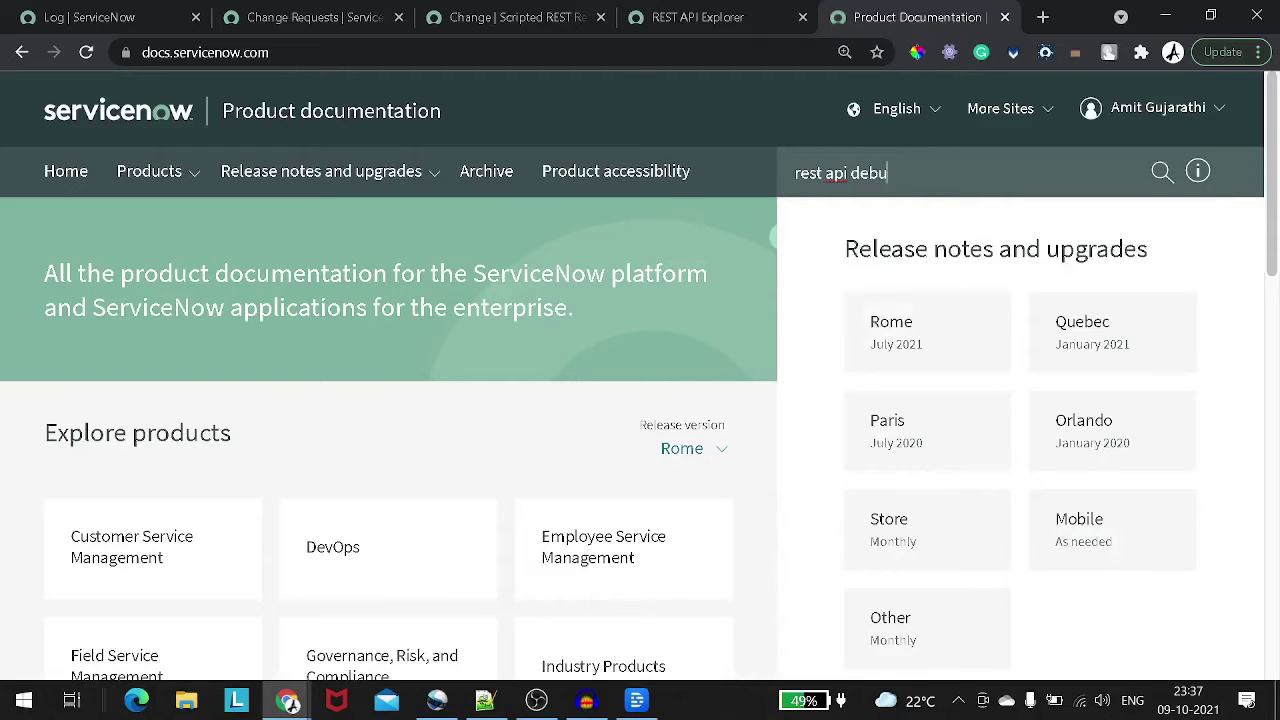
{"action": "type", "text": "g"}
{"action": "key", "text": "Return"}
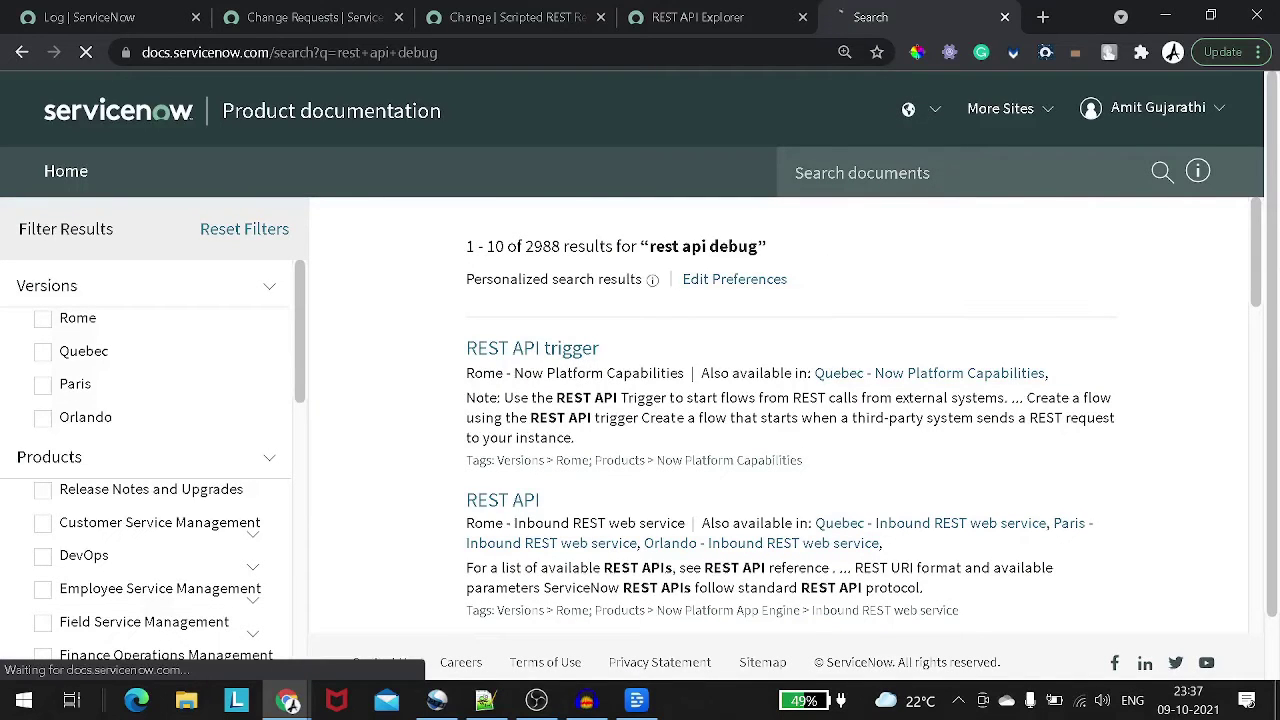
Step: Limit the documentation results to the Quebec version and look through the listed REST API articles
{"action": "left_click", "coordinate": [27, 368]}
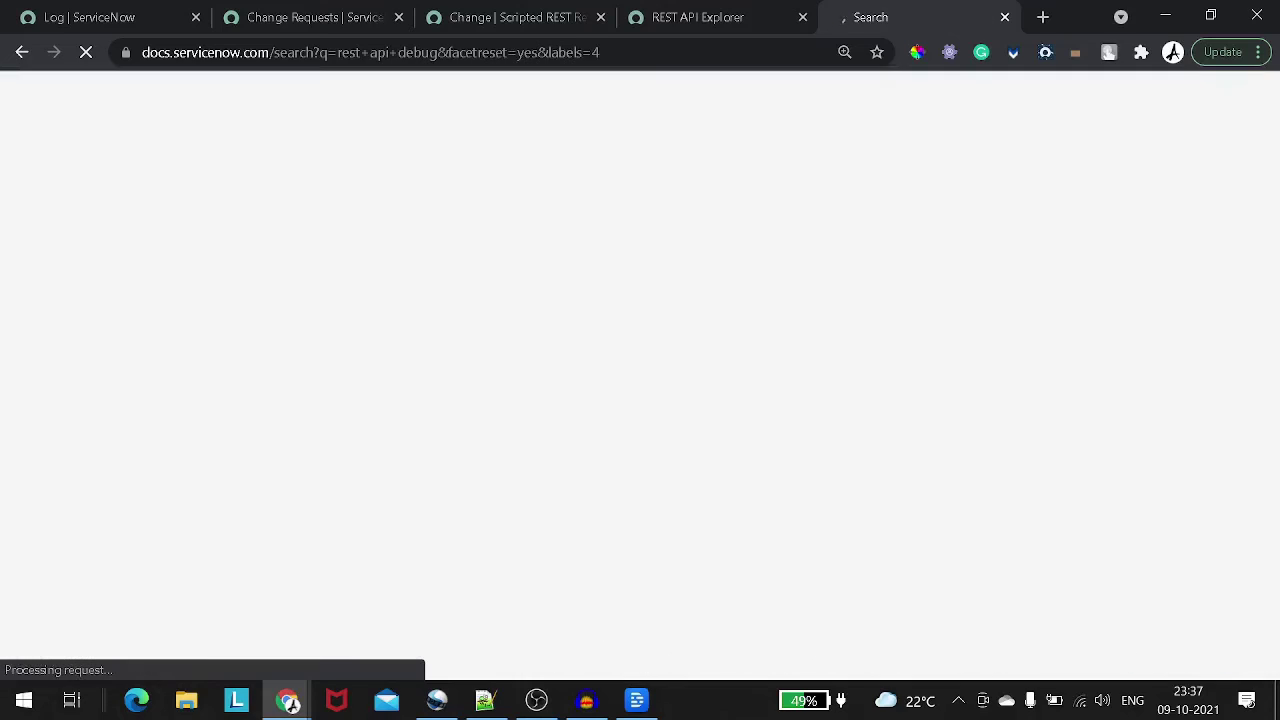
{"action": "scroll", "coordinate": [644, 383], "scroll_direction": "down", "scroll_amount": 3}
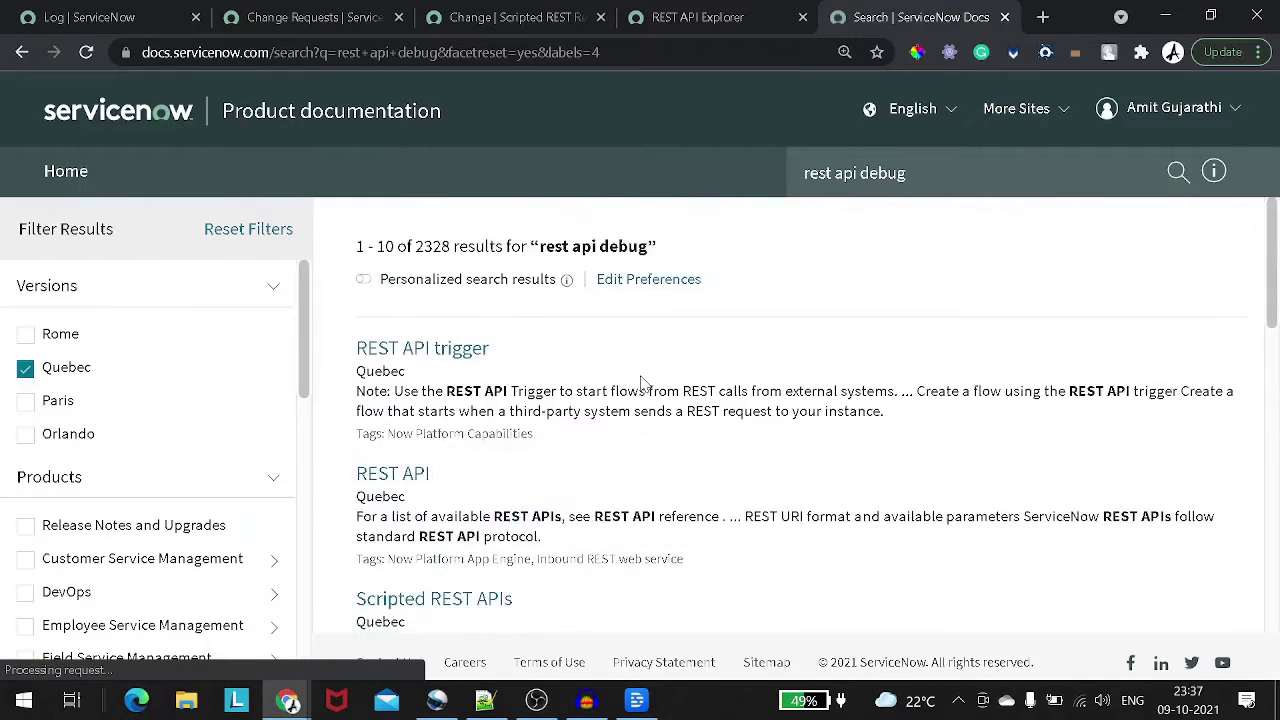
{"action": "scroll", "coordinate": [644, 383], "scroll_direction": "up", "scroll_amount": 2}
{"action": "scroll", "coordinate": [600, 376], "scroll_direction": "up", "scroll_amount": 1}
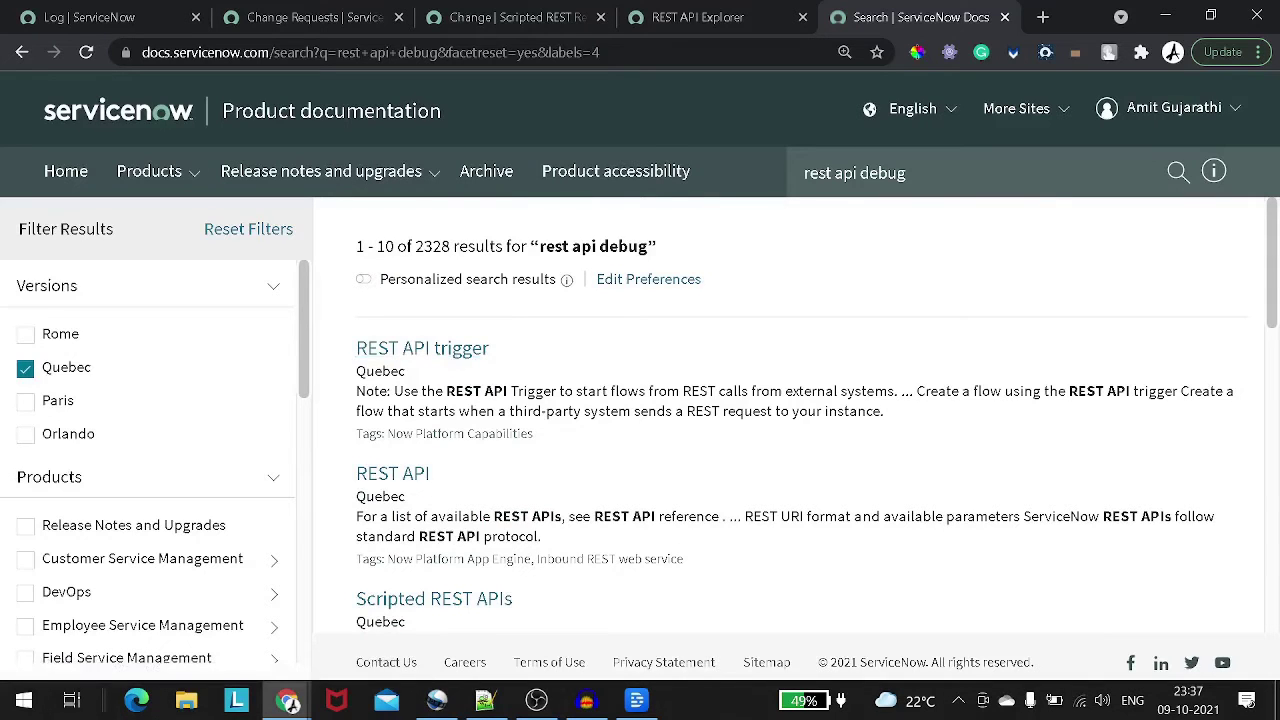
{"action": "scroll", "coordinate": [790, 415], "scroll_direction": "down", "scroll_amount": 3}
{"action": "scroll", "coordinate": [678, 408], "scroll_direction": "down", "scroll_amount": 4}
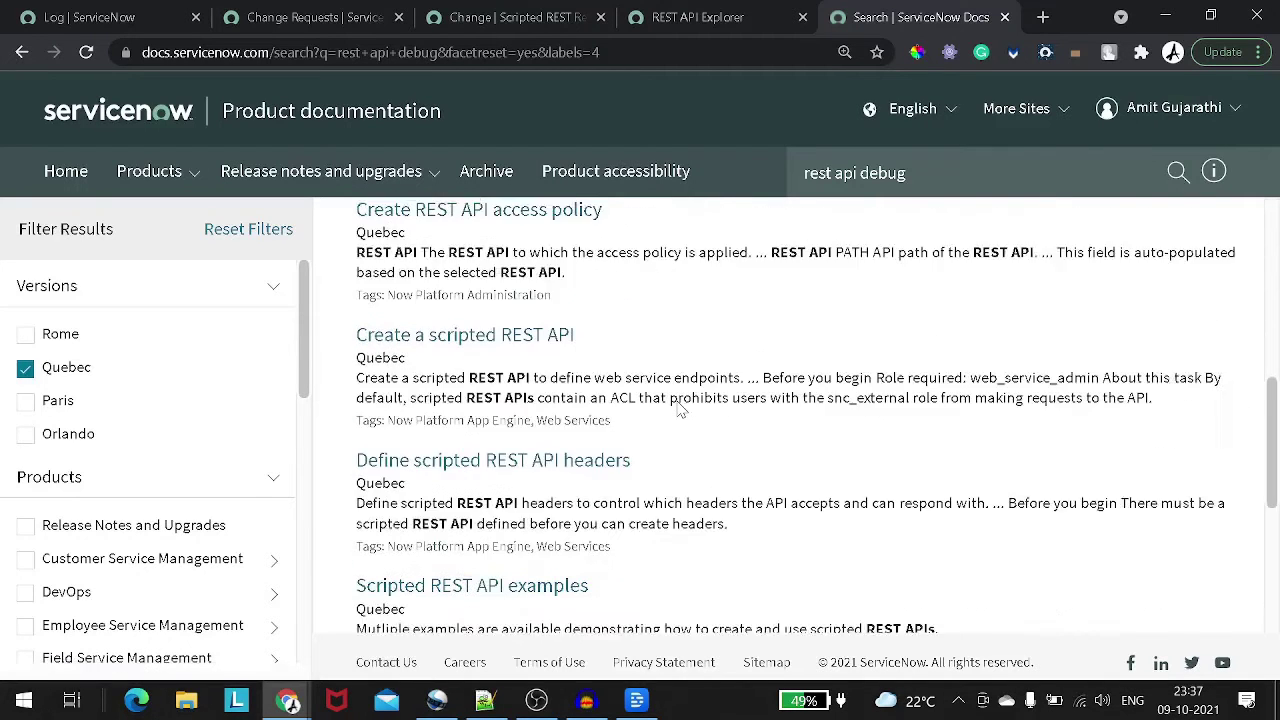
{"action": "scroll", "coordinate": [678, 408], "scroll_direction": "down", "scroll_amount": 4}
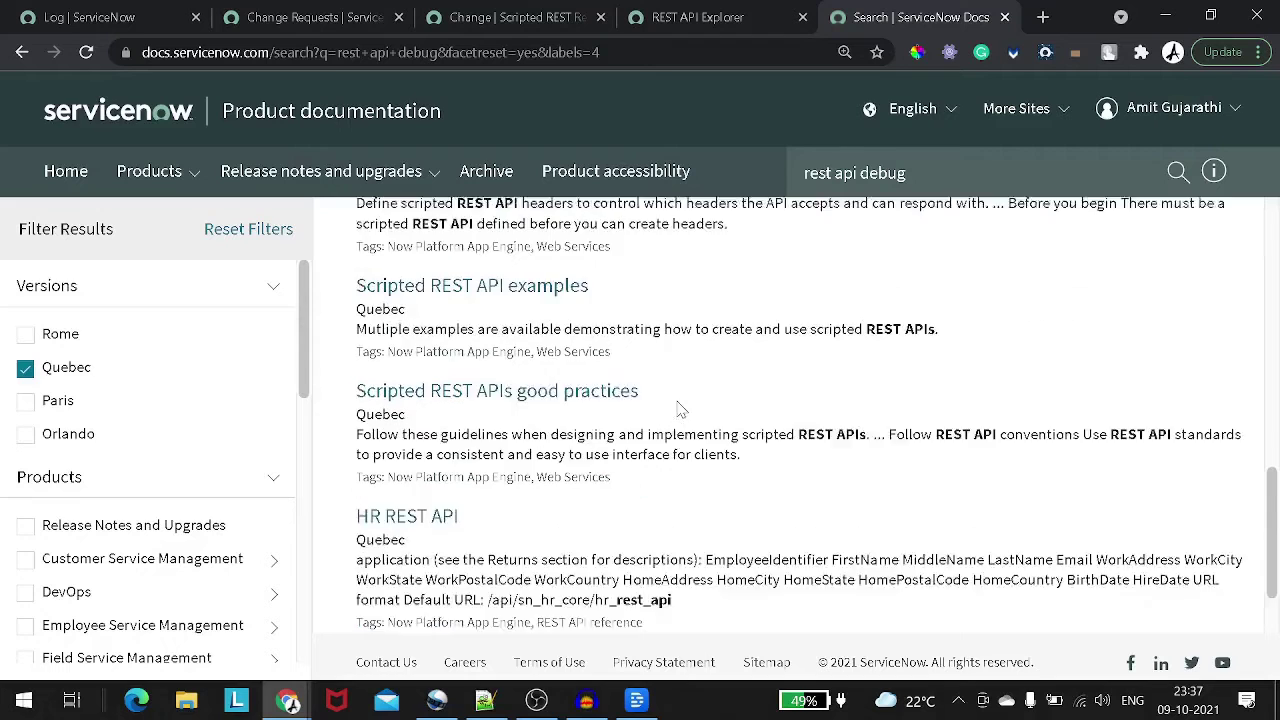
{"action": "scroll", "coordinate": [680, 408], "scroll_direction": "up", "scroll_amount": 6}
{"action": "scroll", "coordinate": [678, 408], "scroll_direction": "up", "scroll_amount": 5}
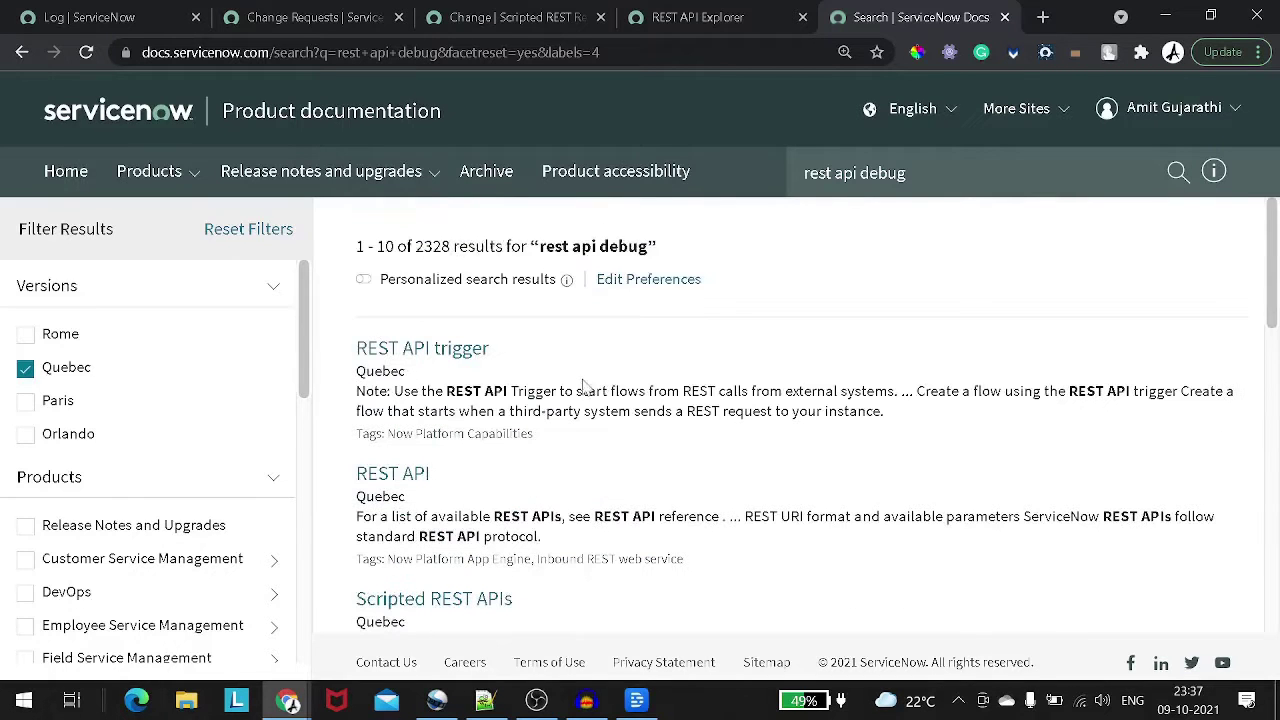
Step: Open the REST API trigger article in a separate tab and read through its data pills and setup instructions
{"action": "right_click", "coordinate": [508, 363]}
{"action": "left_click", "coordinate": [512, 366]}
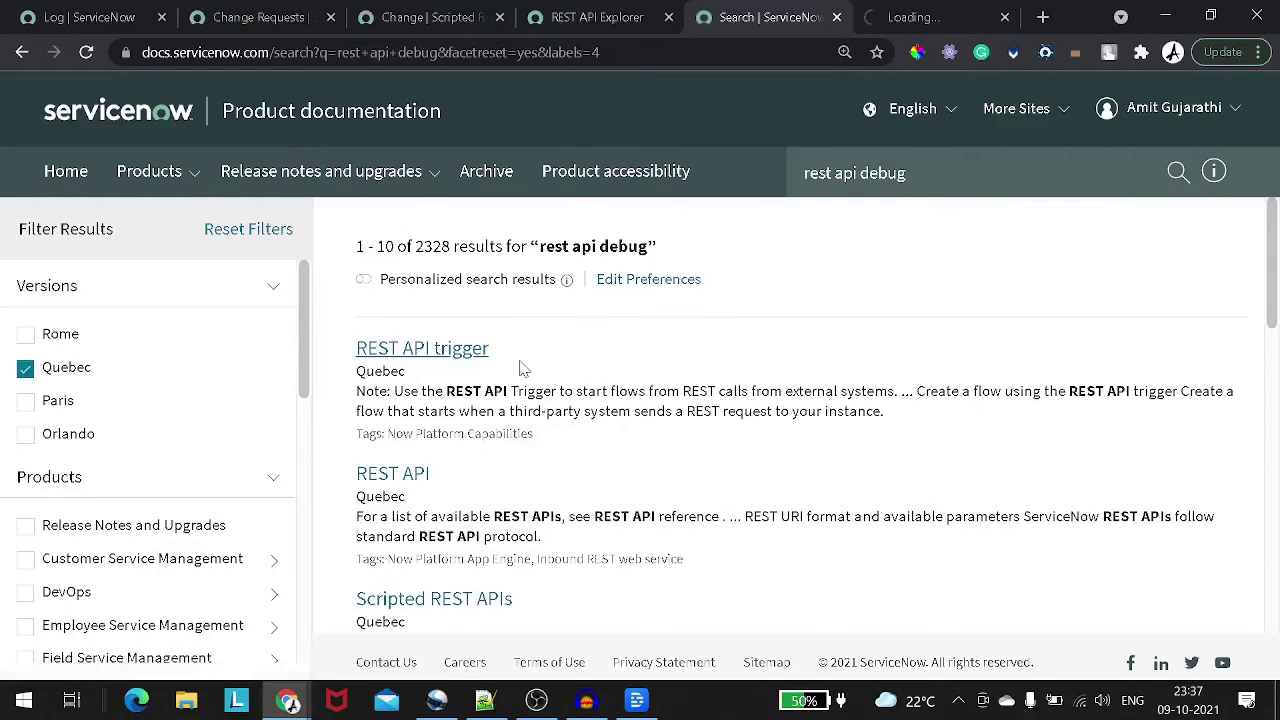
{"action": "scroll", "coordinate": [520, 368], "scroll_direction": "down", "scroll_amount": 2}
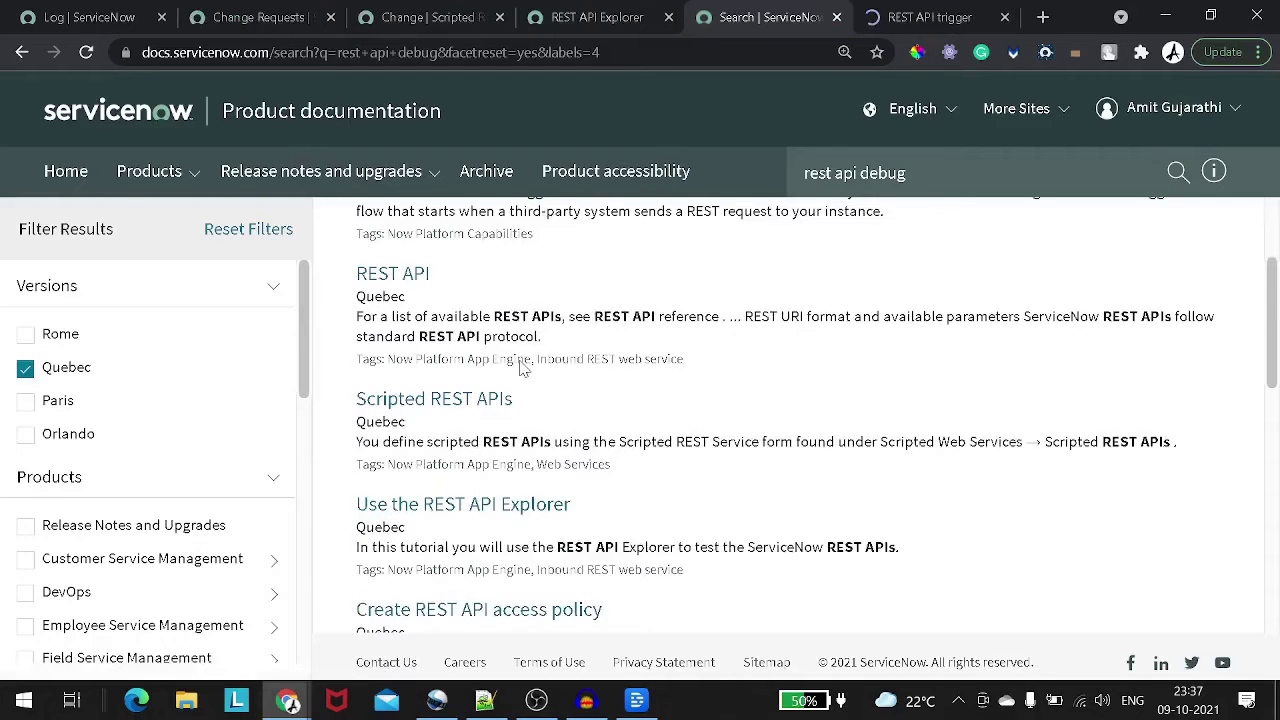
{"action": "scroll", "coordinate": [790, 415], "scroll_direction": "down", "scroll_amount": 1}
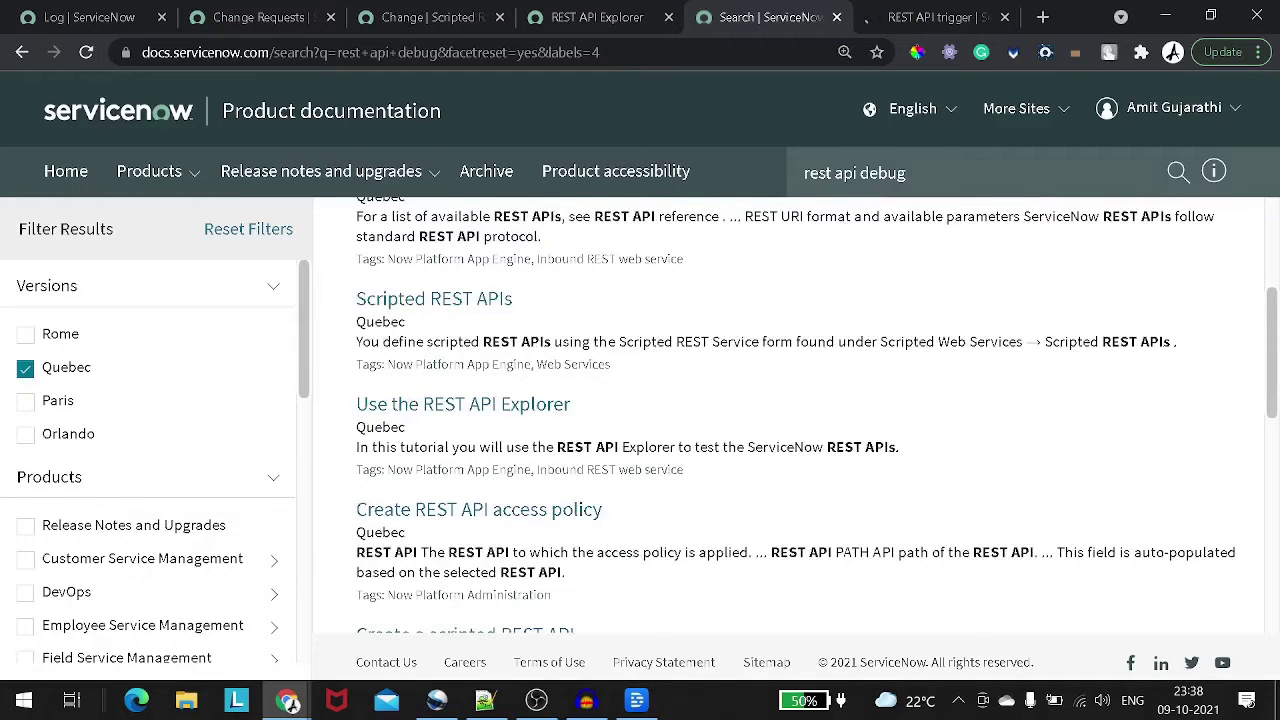
{"action": "left_click", "coordinate": [912, 17]}
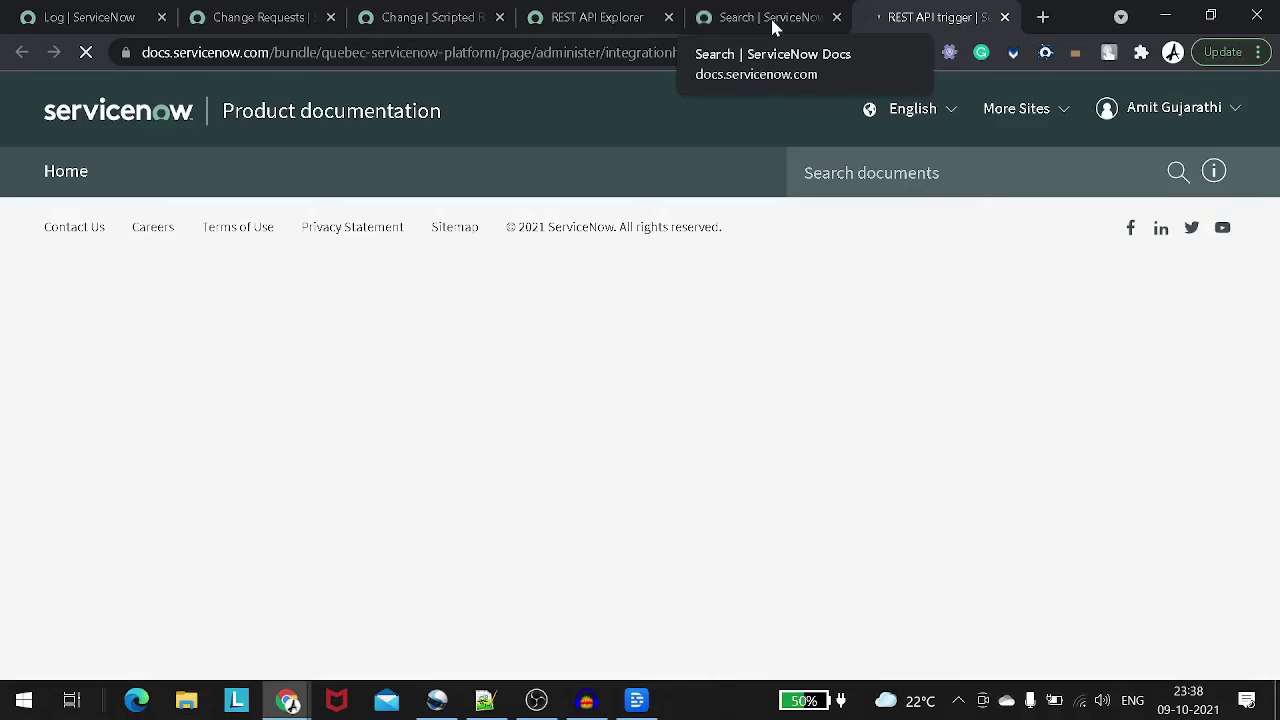
{"action": "scroll", "coordinate": [749, 166], "scroll_direction": "down", "scroll_amount": 3}
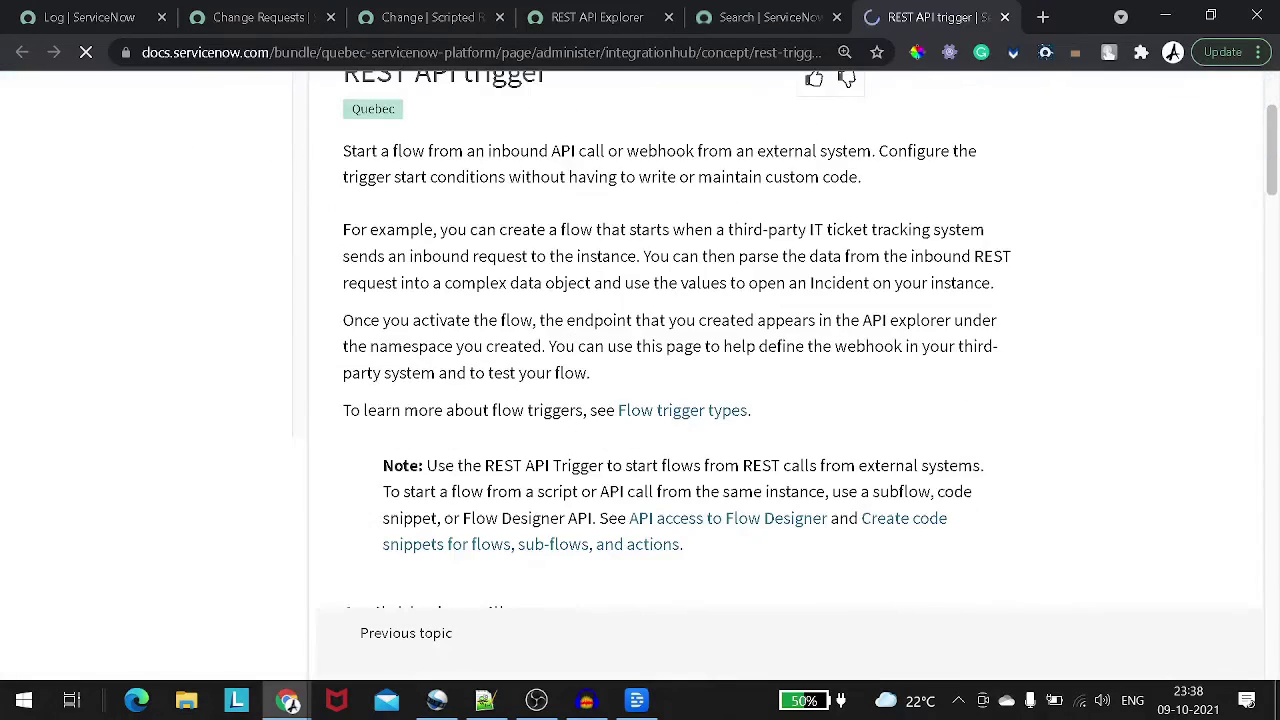
{"action": "scroll", "coordinate": [655, 296], "scroll_direction": "down", "scroll_amount": 10}
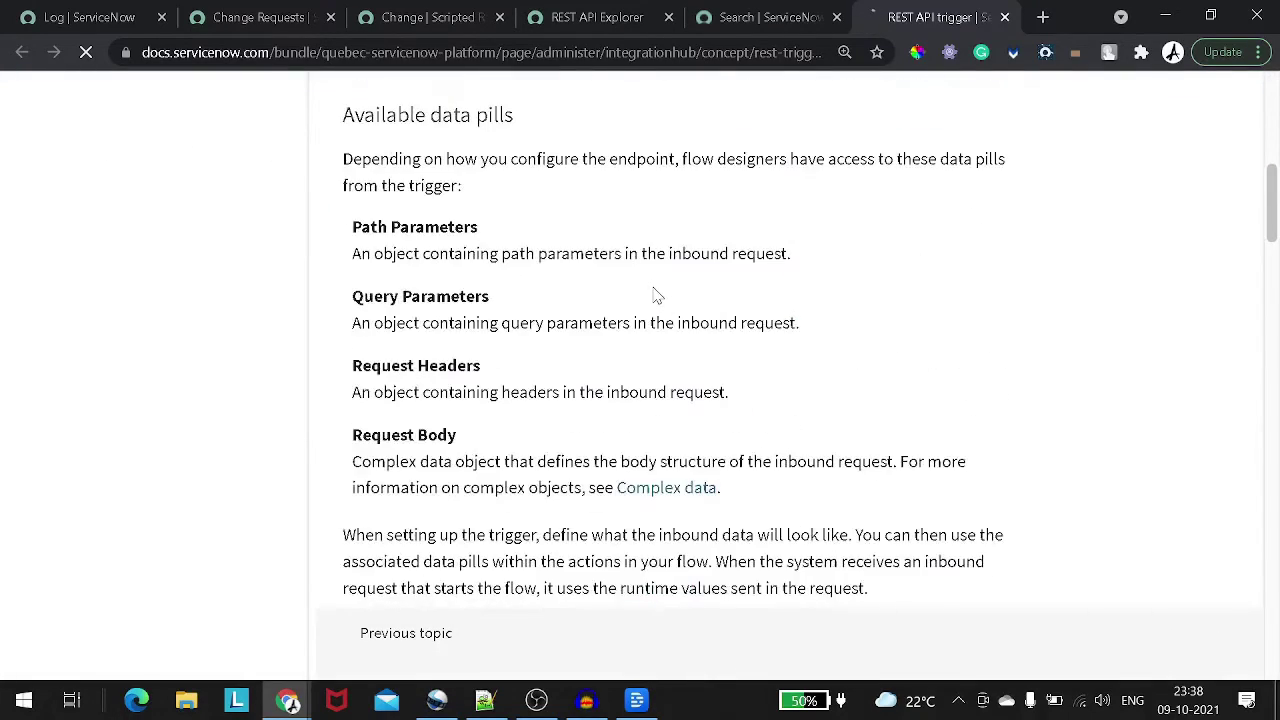
{"action": "scroll", "coordinate": [655, 296], "scroll_direction": "down", "scroll_amount": 7}
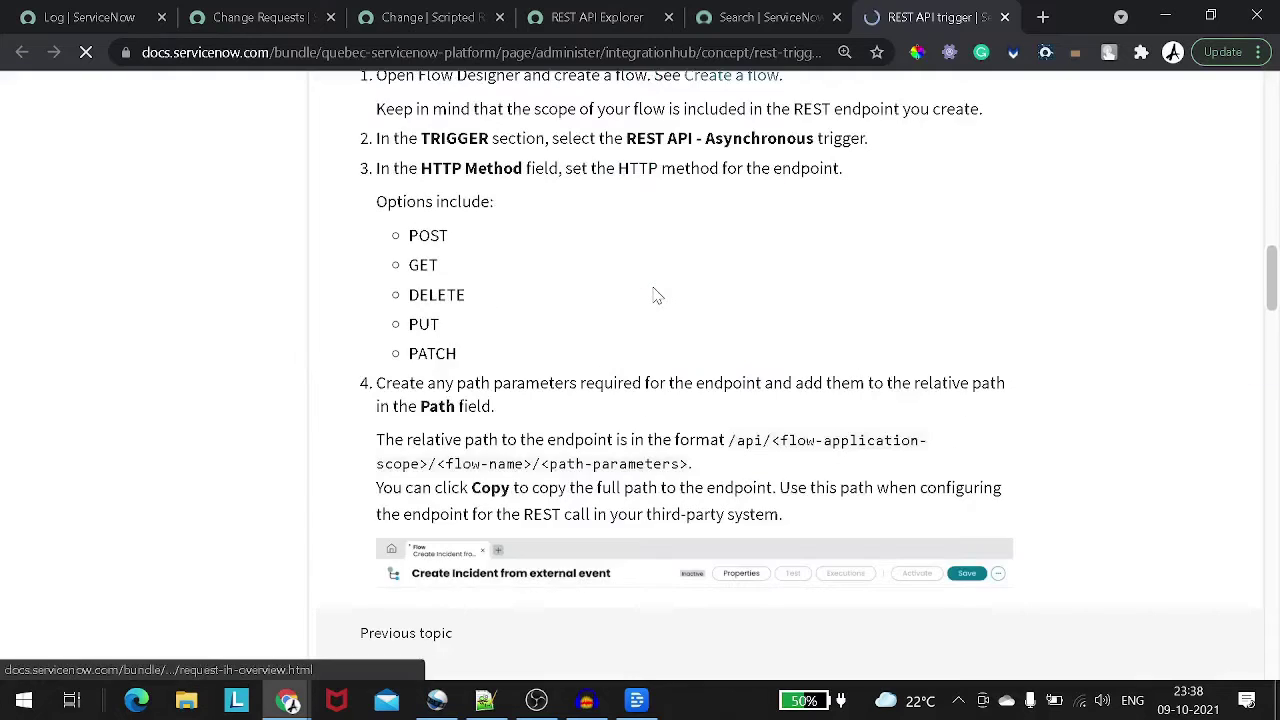
{"action": "scroll", "coordinate": [654, 296], "scroll_direction": "down", "scroll_amount": 6}
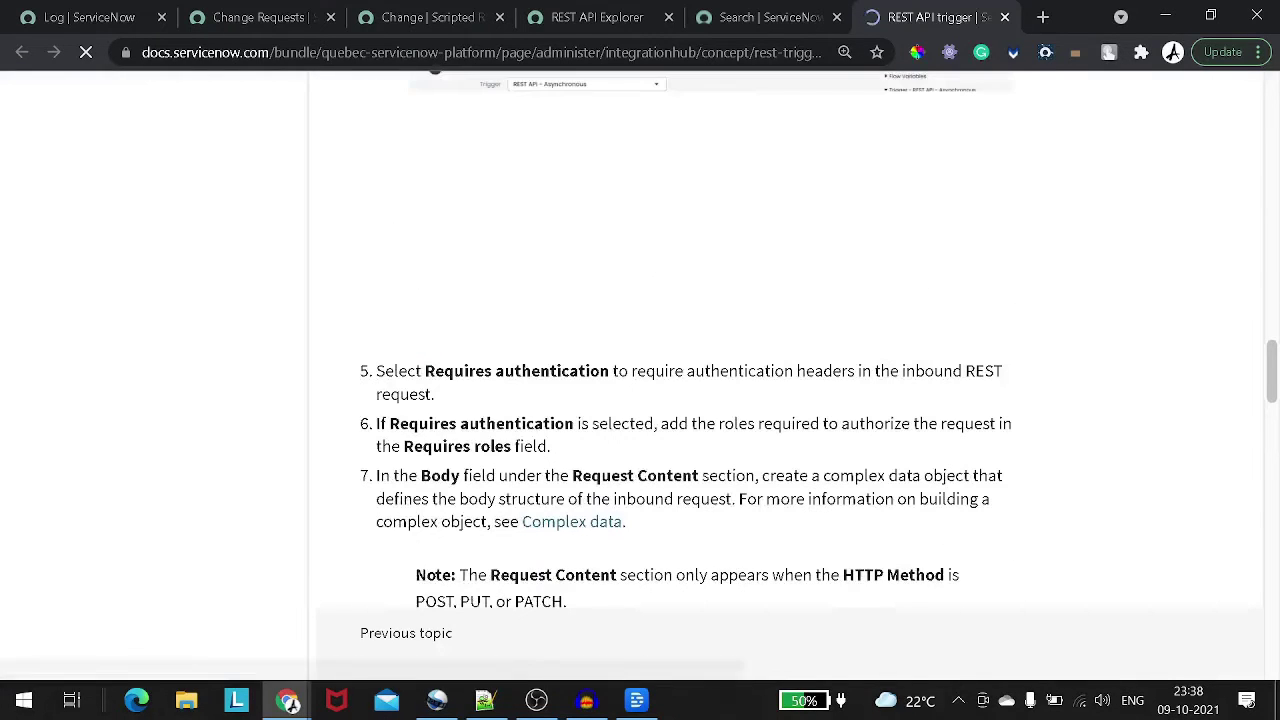
Step: Return to the documentation search results and search for "scripted rest api debug" instead
{"action": "left_click", "coordinate": [763, 30]}
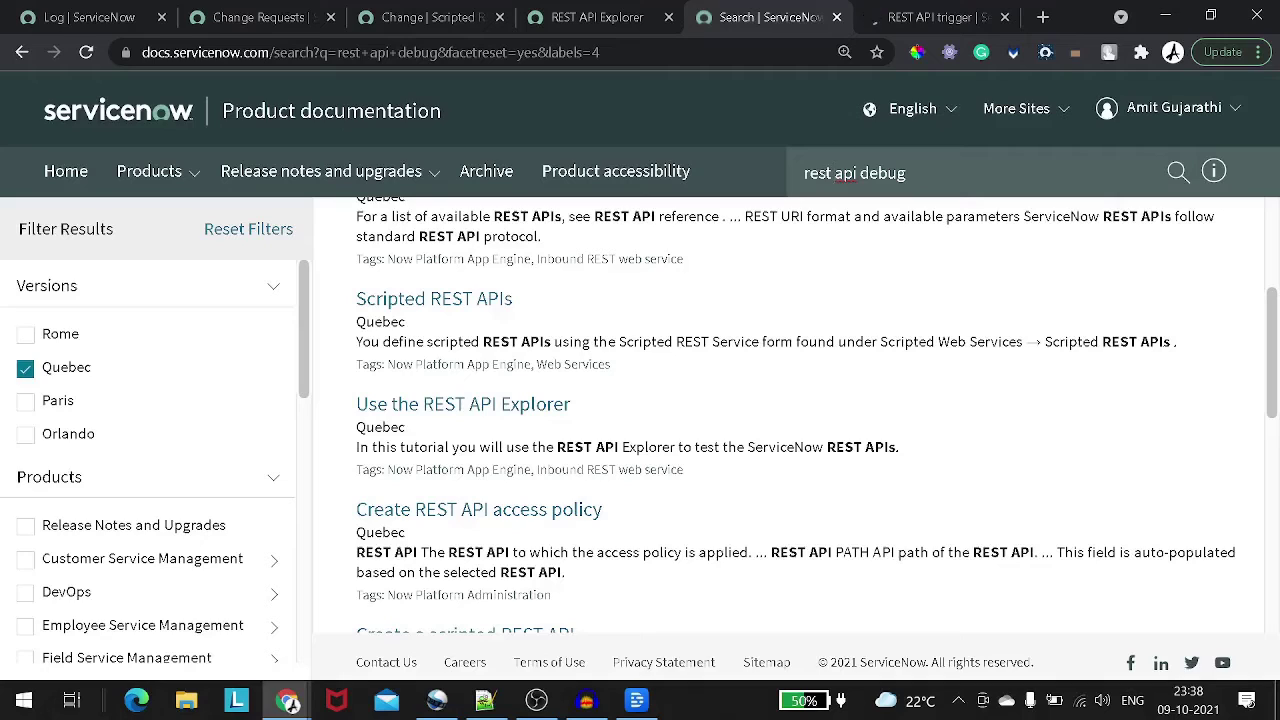
{"action": "double_click", "coordinate": [845, 173]}
{"action": "key", "text": "BackSpace"}
{"action": "key", "text": "BackSpace"}
{"action": "key", "text": "BackSpace"}
{"action": "key", "text": "BackSpace"}
{"action": "key", "text": "BackSpace"}
{"action": "key", "text": "BackSpace"}
{"action": "key", "text": "BackSpace"}
{"action": "type", "text": "scripted r"}
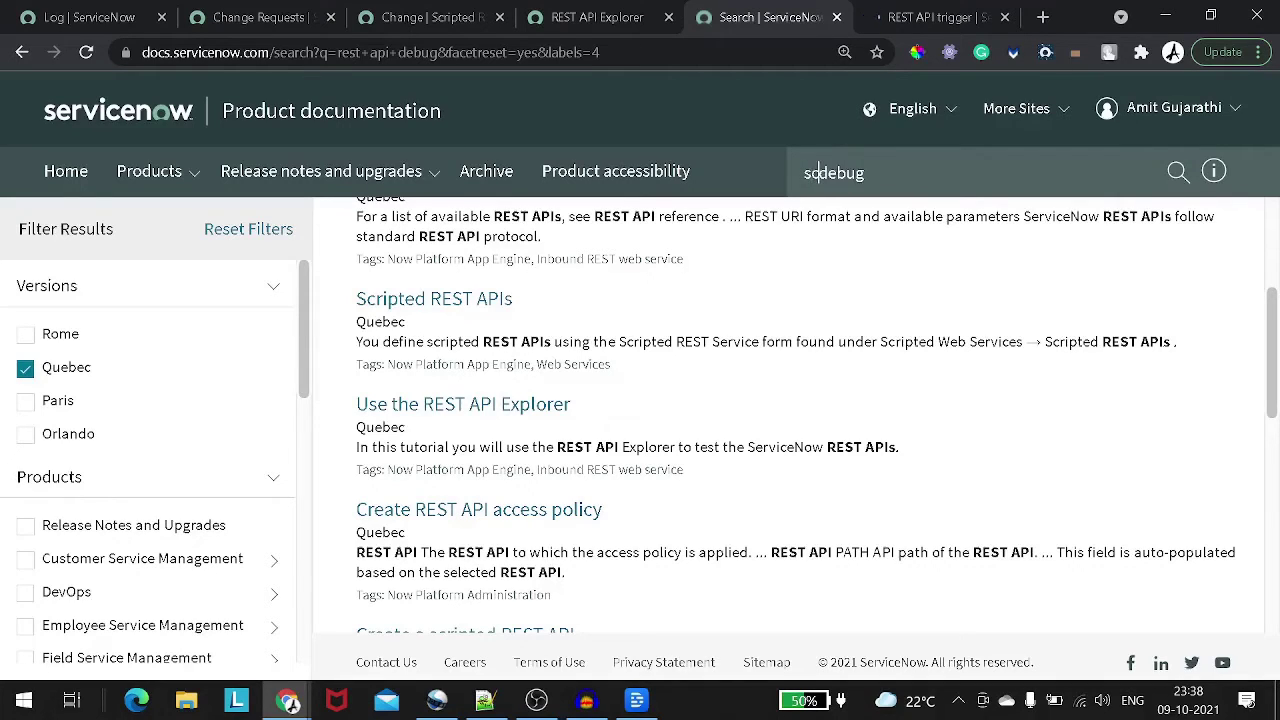
{"action": "type", "text": "est api"}
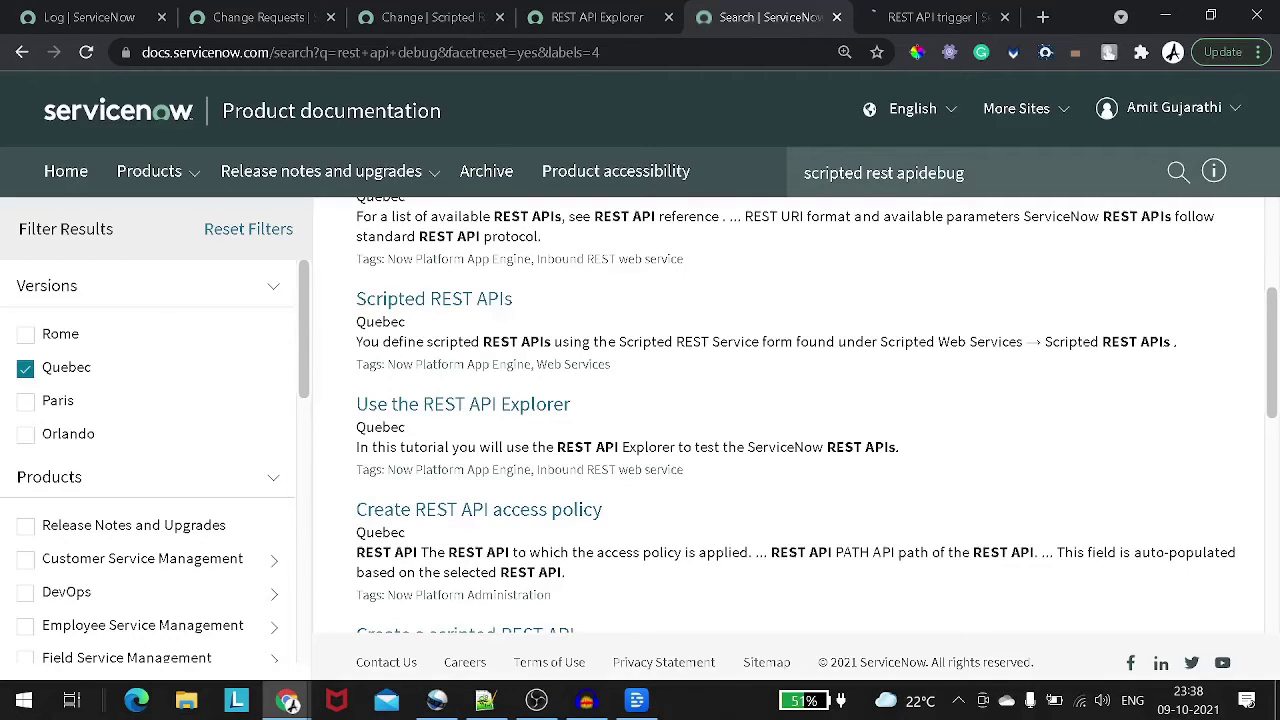
{"action": "key", "text": "Return"}
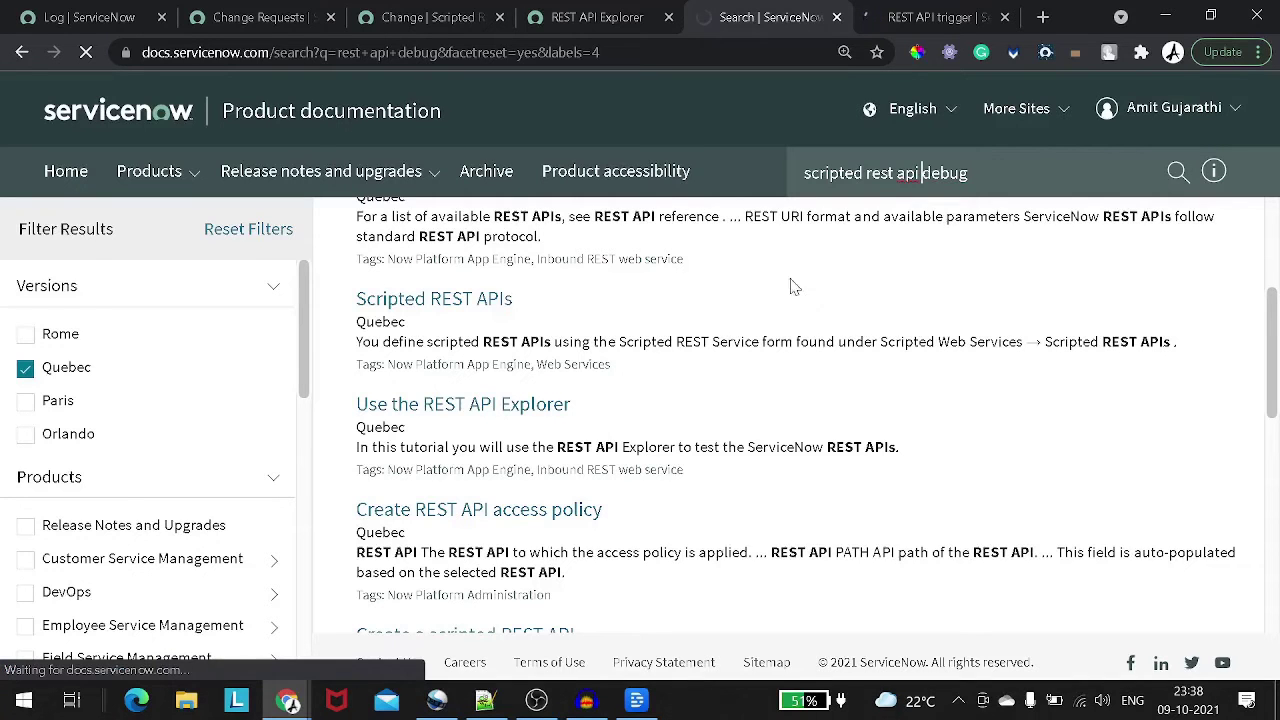
Step: Look through the scripted REST API debug results and open the second page of results
{"action": "scroll", "coordinate": [783, 360], "scroll_direction": "down", "scroll_amount": 7}
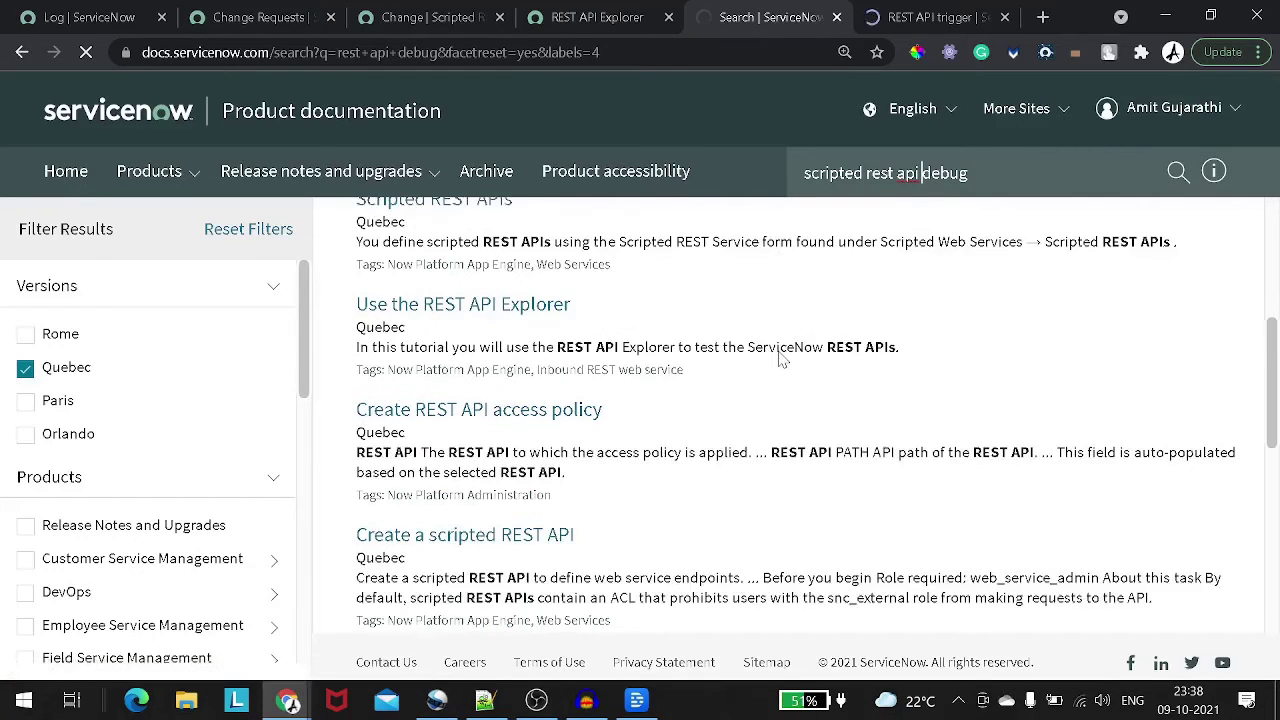
{"action": "scroll", "coordinate": [783, 360], "scroll_direction": "up", "scroll_amount": 8}
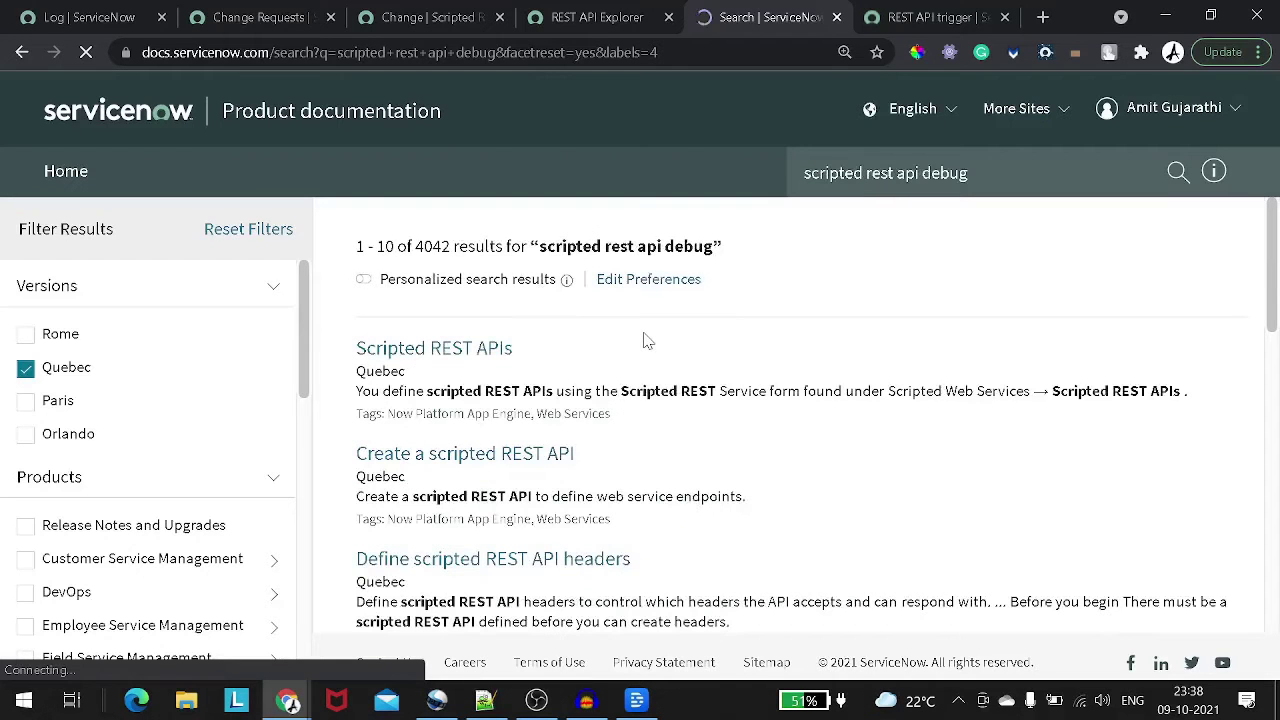
{"action": "scroll", "coordinate": [645, 340], "scroll_direction": "down", "scroll_amount": 7}
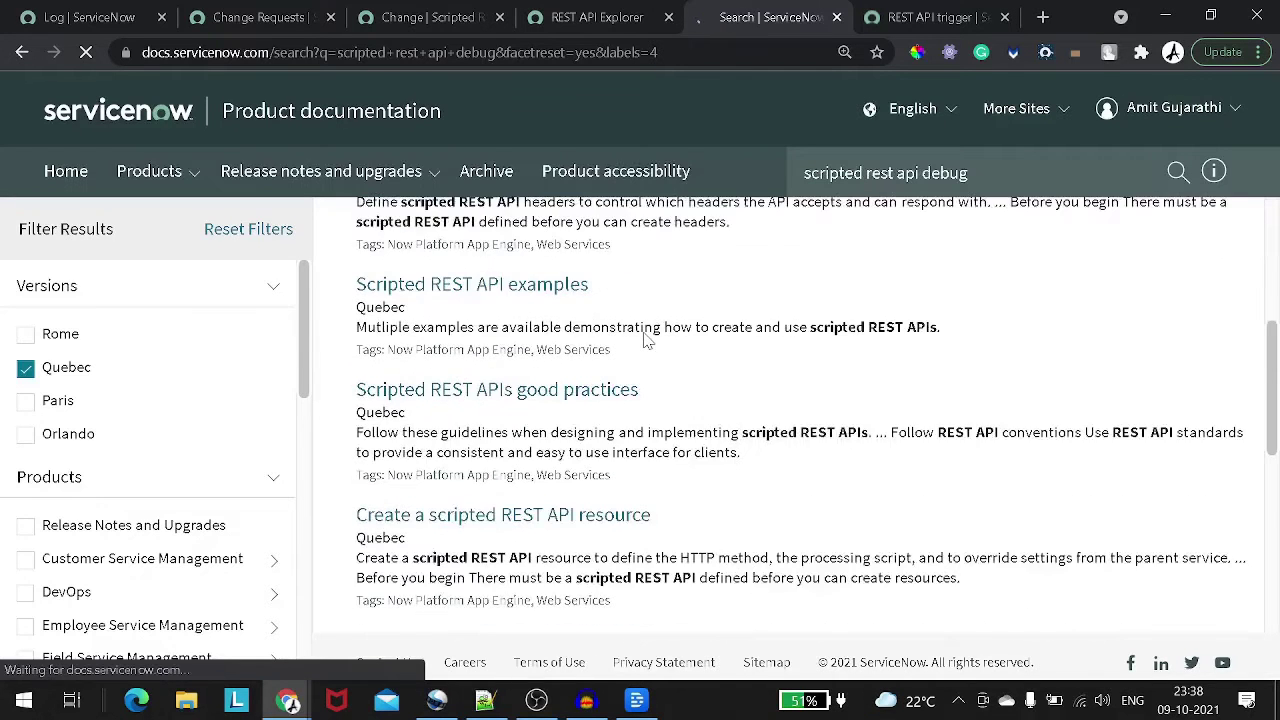
{"action": "scroll", "coordinate": [645, 340], "scroll_direction": "down", "scroll_amount": 1}
{"action": "scroll", "coordinate": [645, 340], "scroll_direction": "down", "scroll_amount": 2}
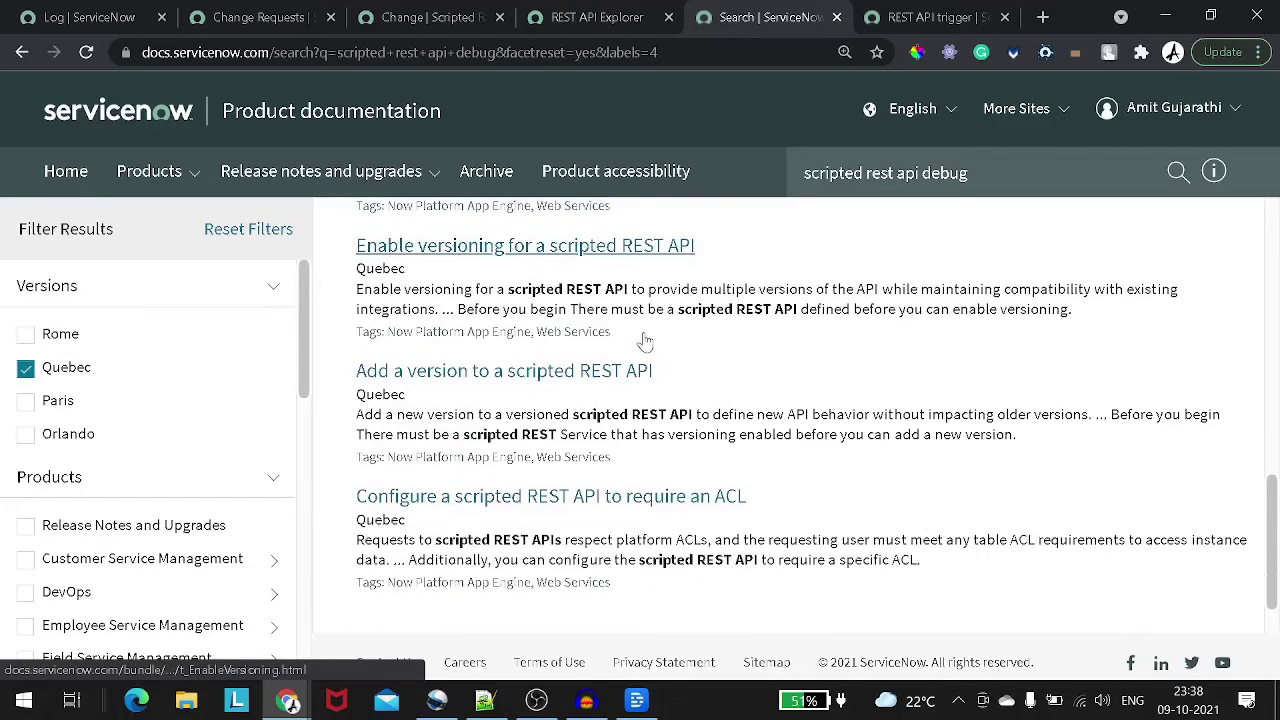
{"action": "left_click", "coordinate": [685, 577]}
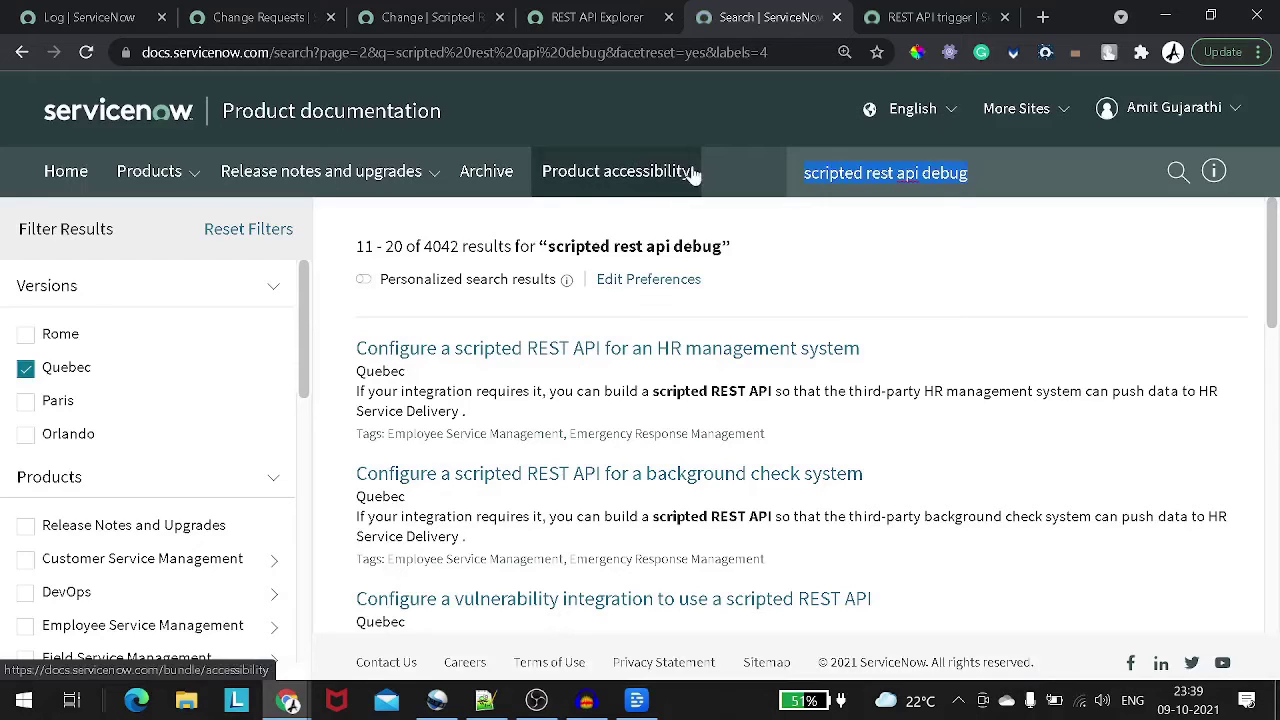
Step: Search the product documentation for "glide rest debig" in place of the scripted REST API debug query
{"action": "type", "text": "glide res"}
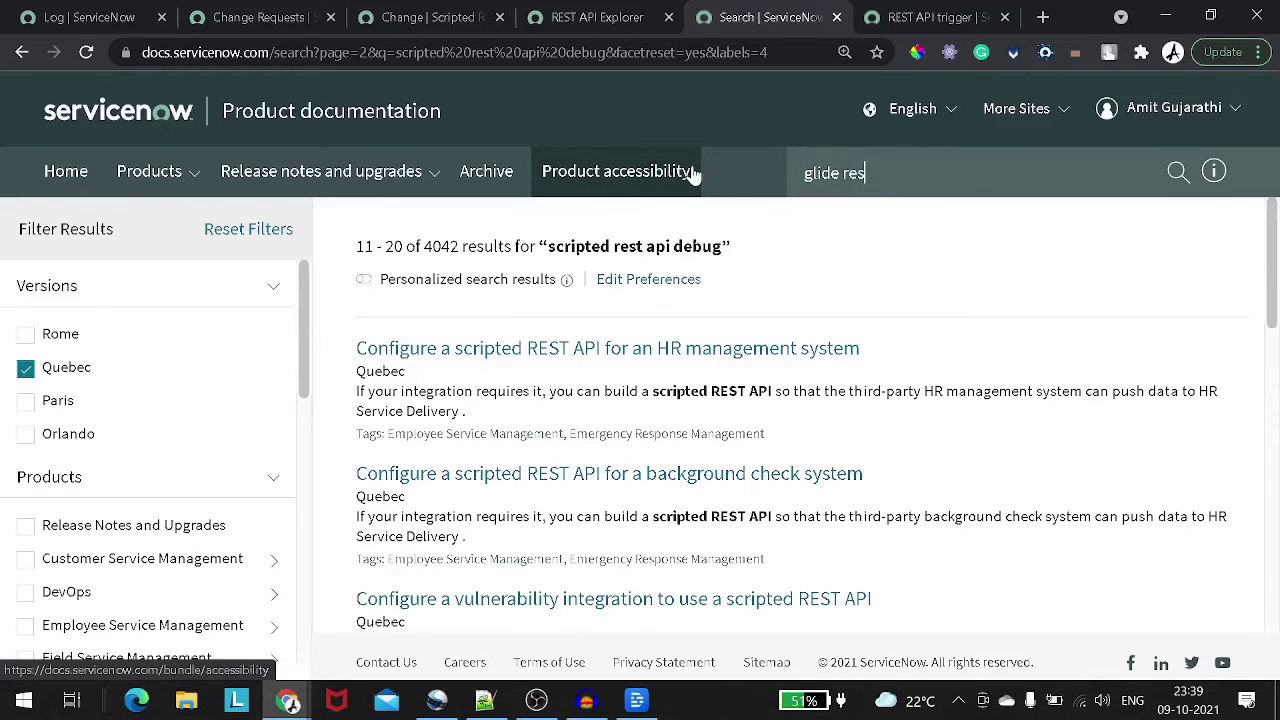
{"action": "type", "text": "t debig"}
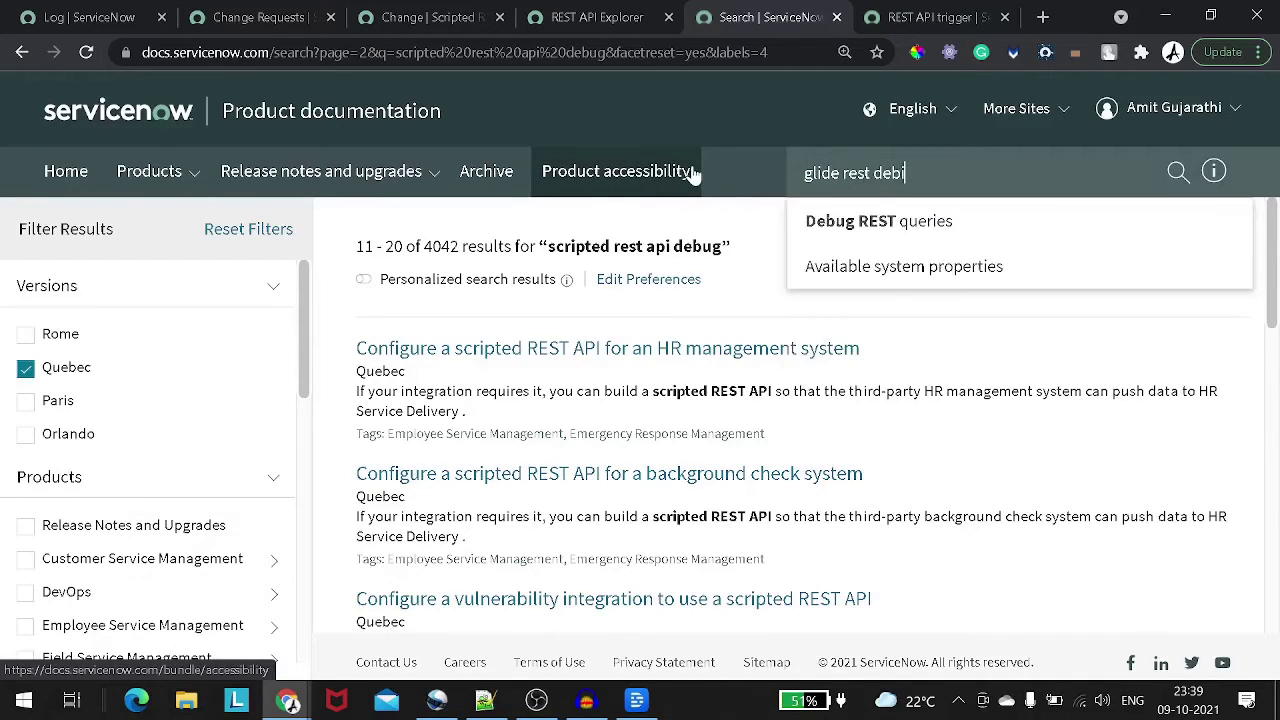
{"action": "key", "text": "Return"}
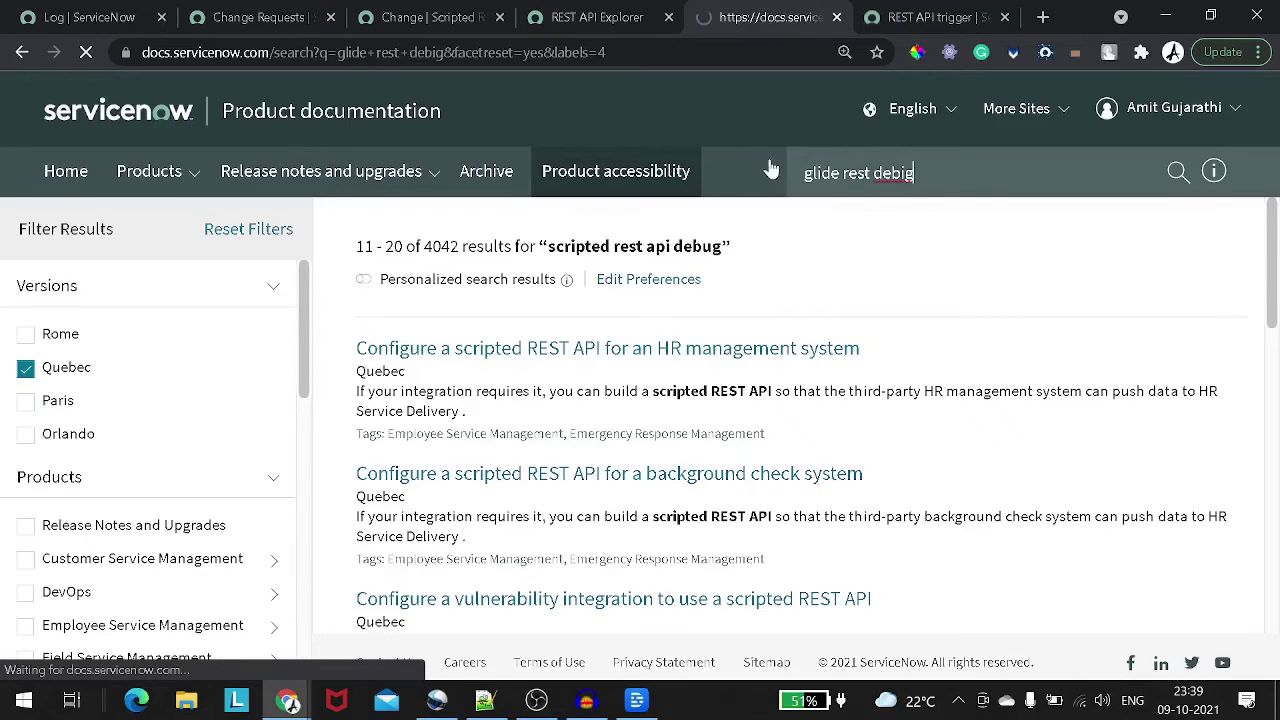
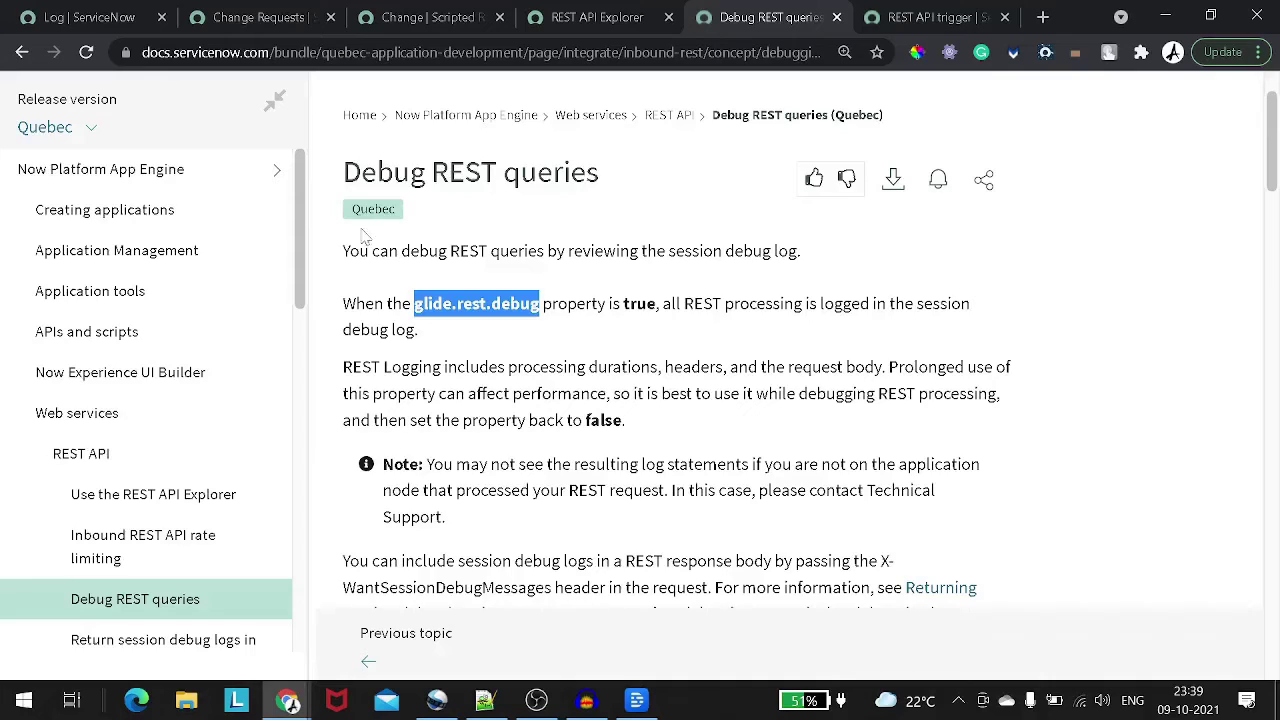
Step: Read the opening lines of the Debug REST queries article and copy the property name glide.rest.debug
{"action": "left_click_drag", "start_coordinate": [370, 251], "coordinate": [778, 251]}
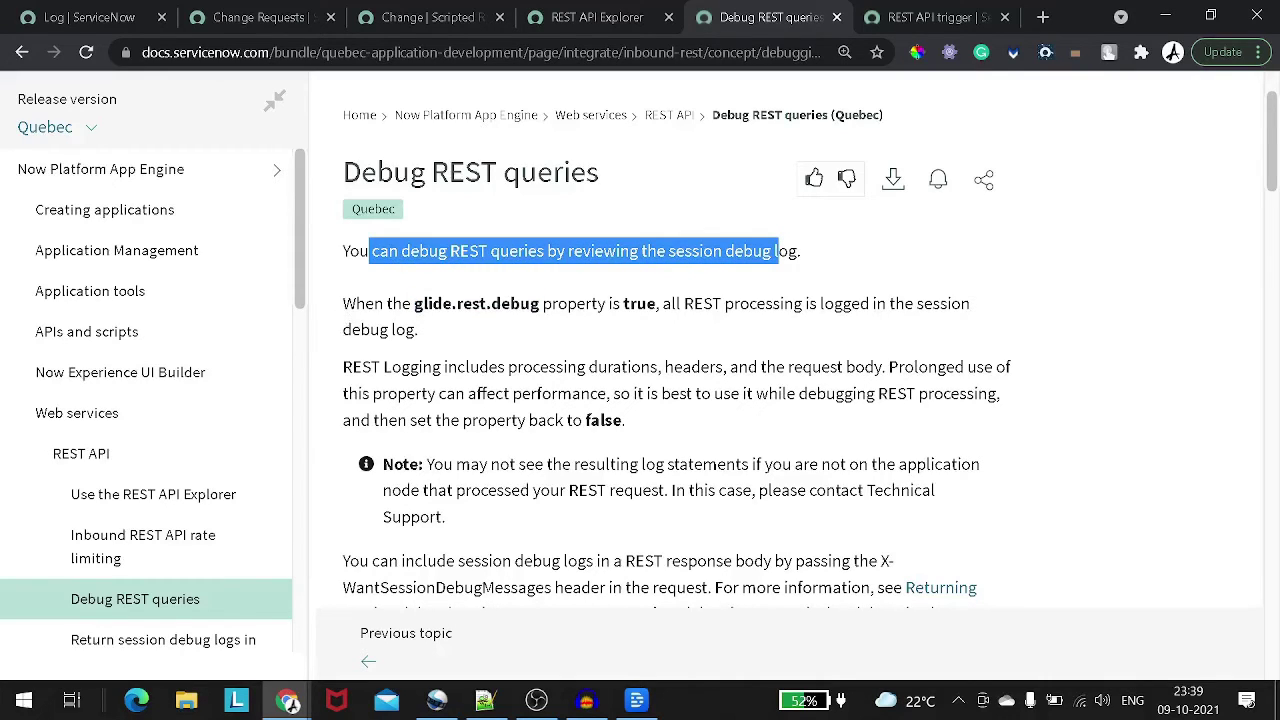
{"action": "left_click_drag", "start_coordinate": [694, 304], "coordinate": [950, 334]}
{"action": "left_click_drag", "start_coordinate": [414, 304], "coordinate": [540, 304]}
{"action": "key", "text": "ctrl+c"}
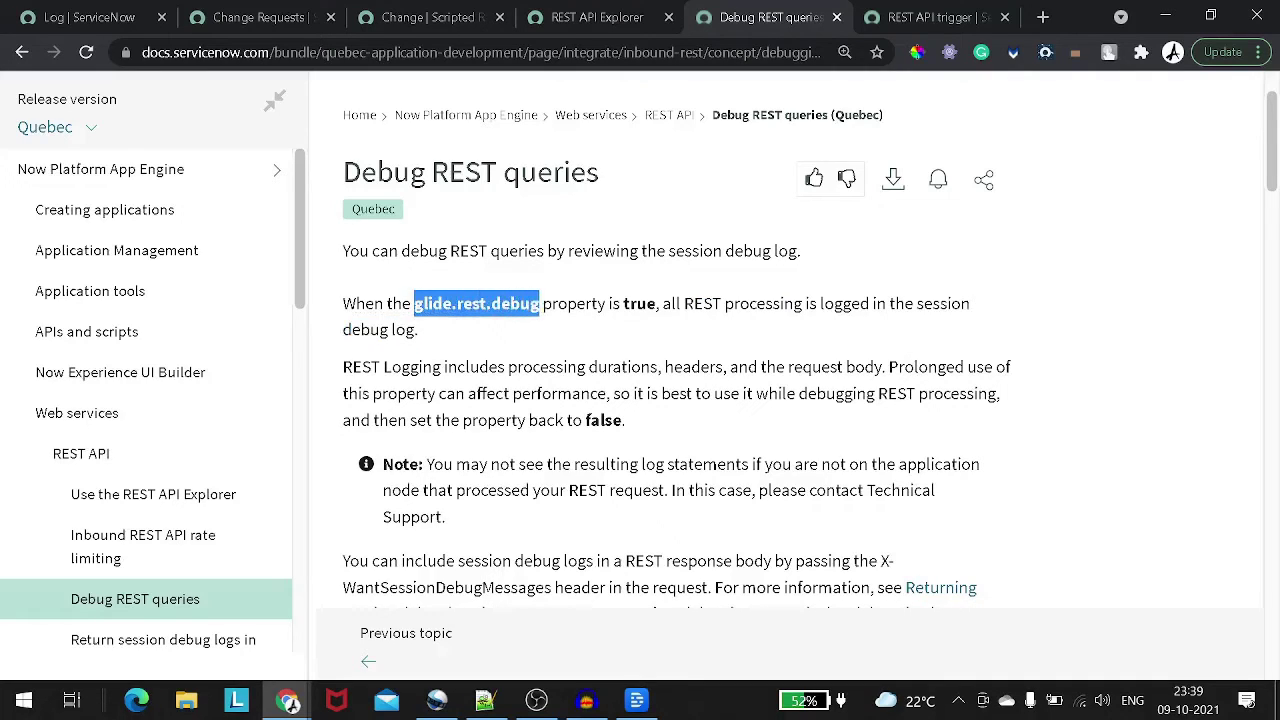
Step: Return to the ServiceNow instance and open the system properties list with sys_properties.LIST
{"action": "left_click", "coordinate": [120, 23]}
{"action": "double_click", "coordinate": [50, 148]}
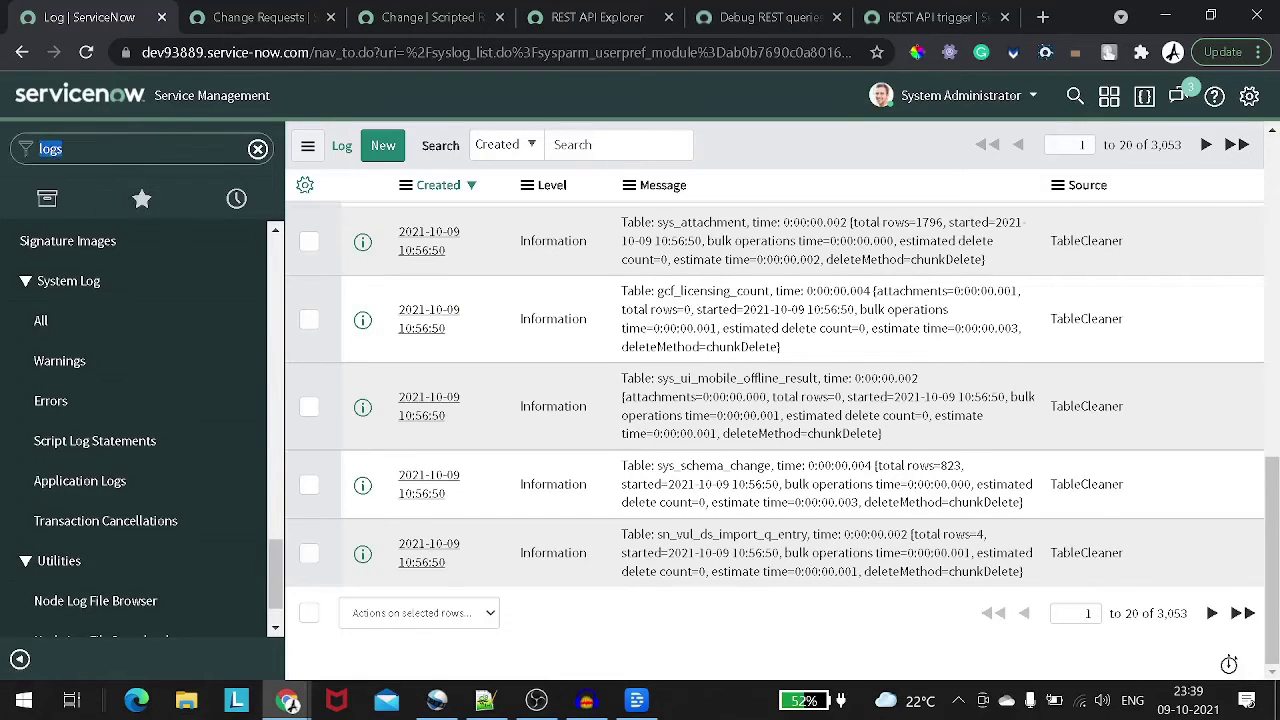
{"action": "type", "text": "sys"}
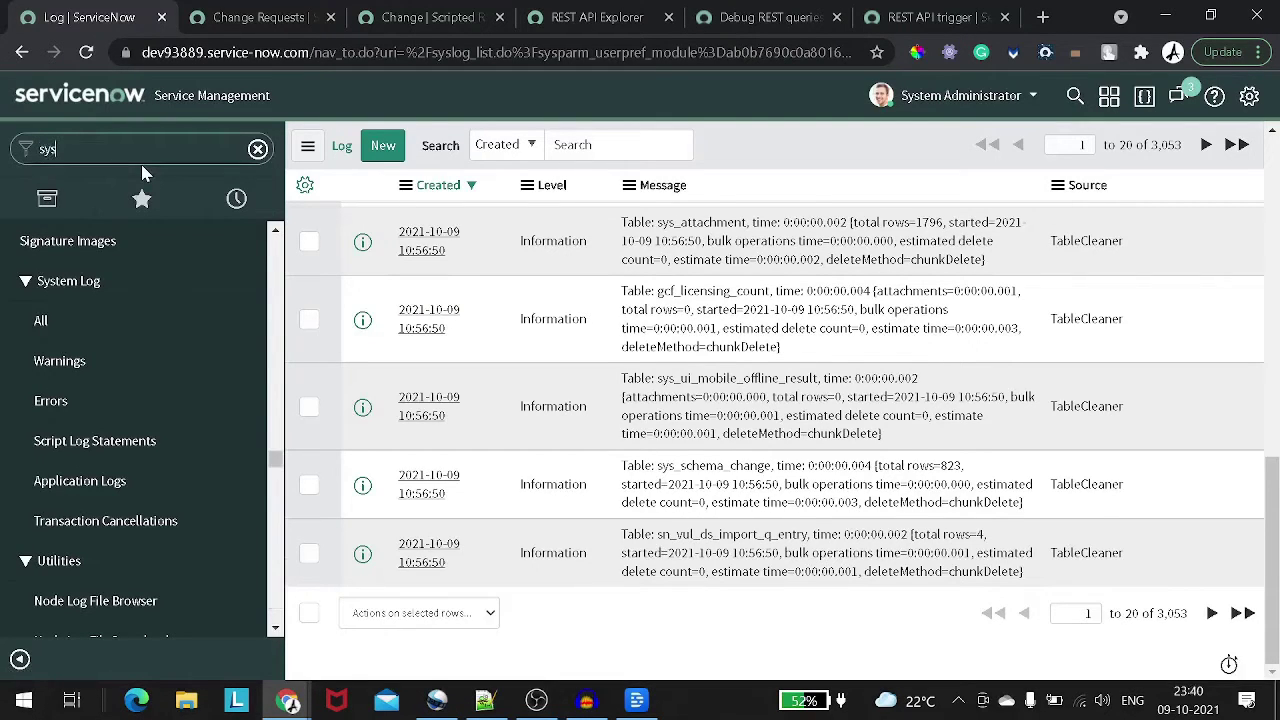
{"action": "type", "text": "_properties."}
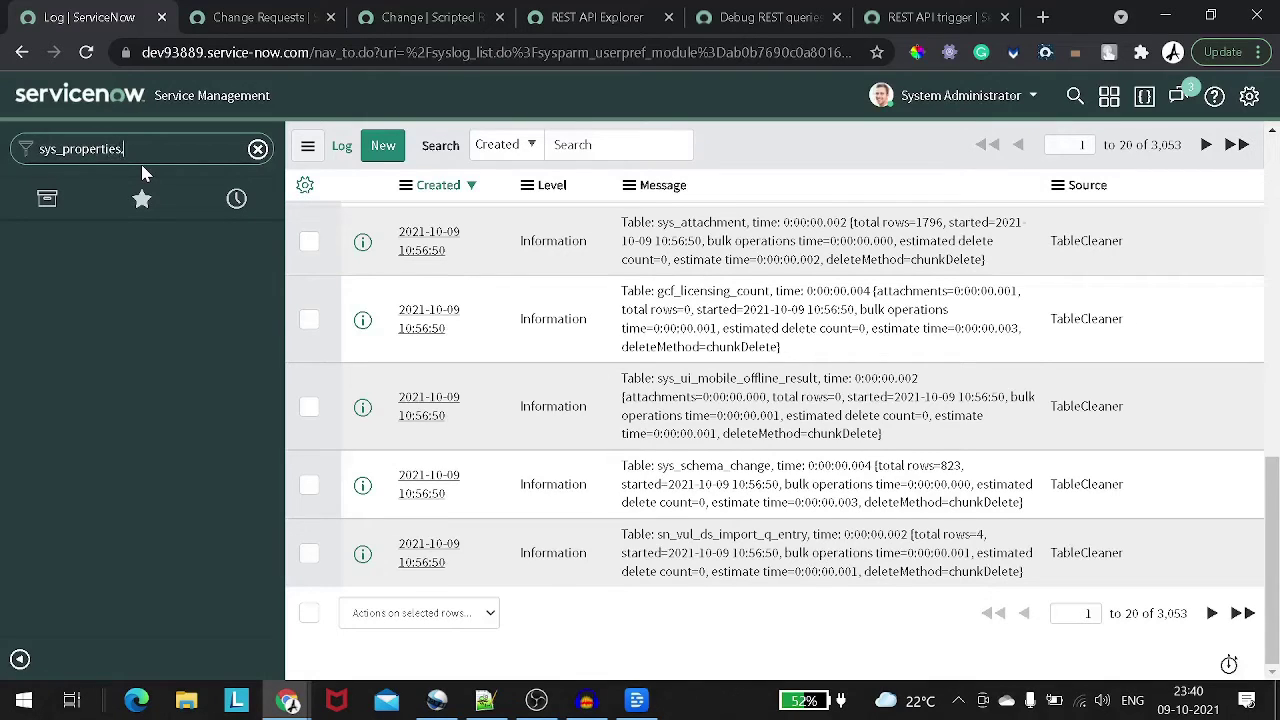
{"action": "type", "text": "LIST"}
{"action": "key", "text": "Return"}
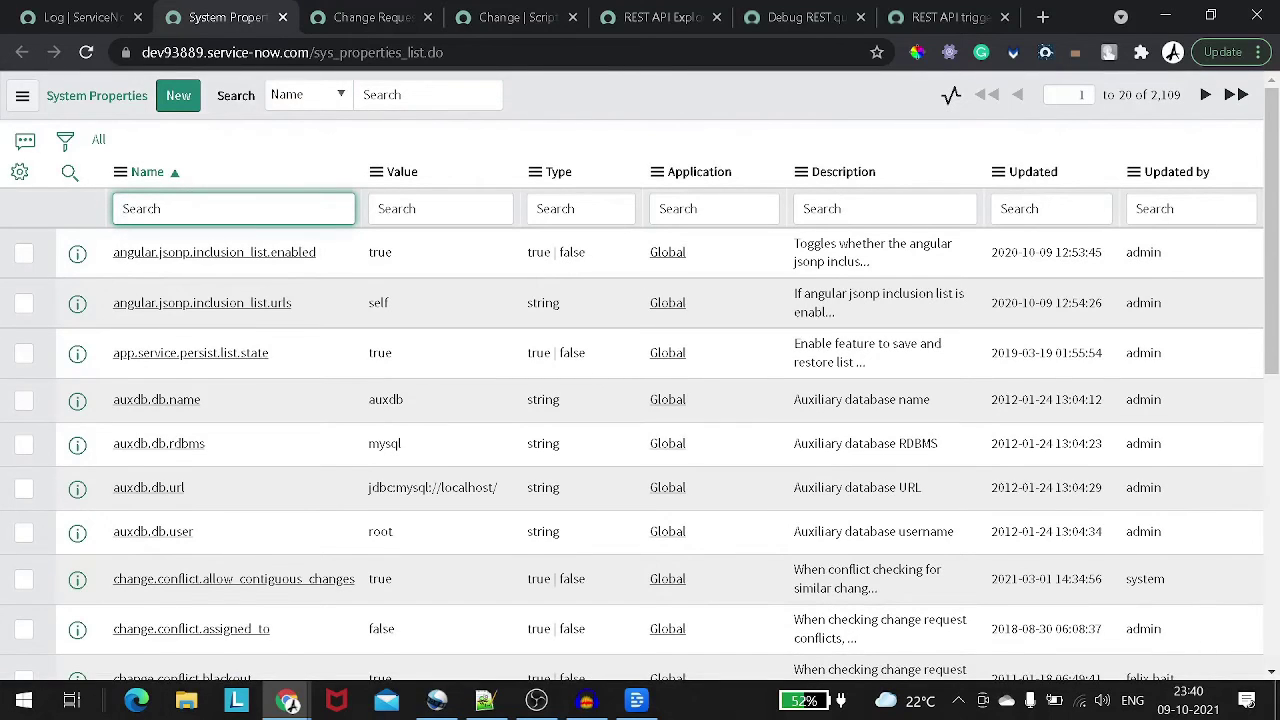
Step: Filter the system properties list for a name equal to glide.rest.debug
{"action": "type", "text": "="}
{"action": "key", "text": "ctrl+v"}
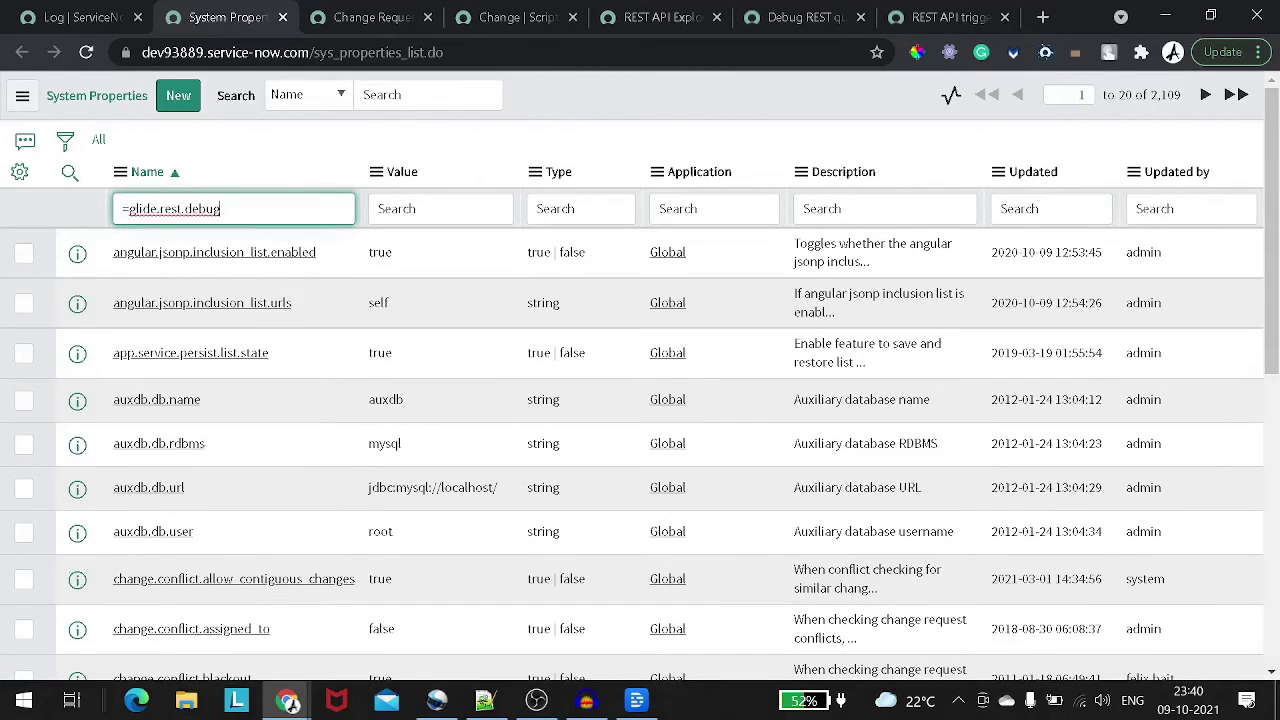
{"action": "key", "text": "Return"}
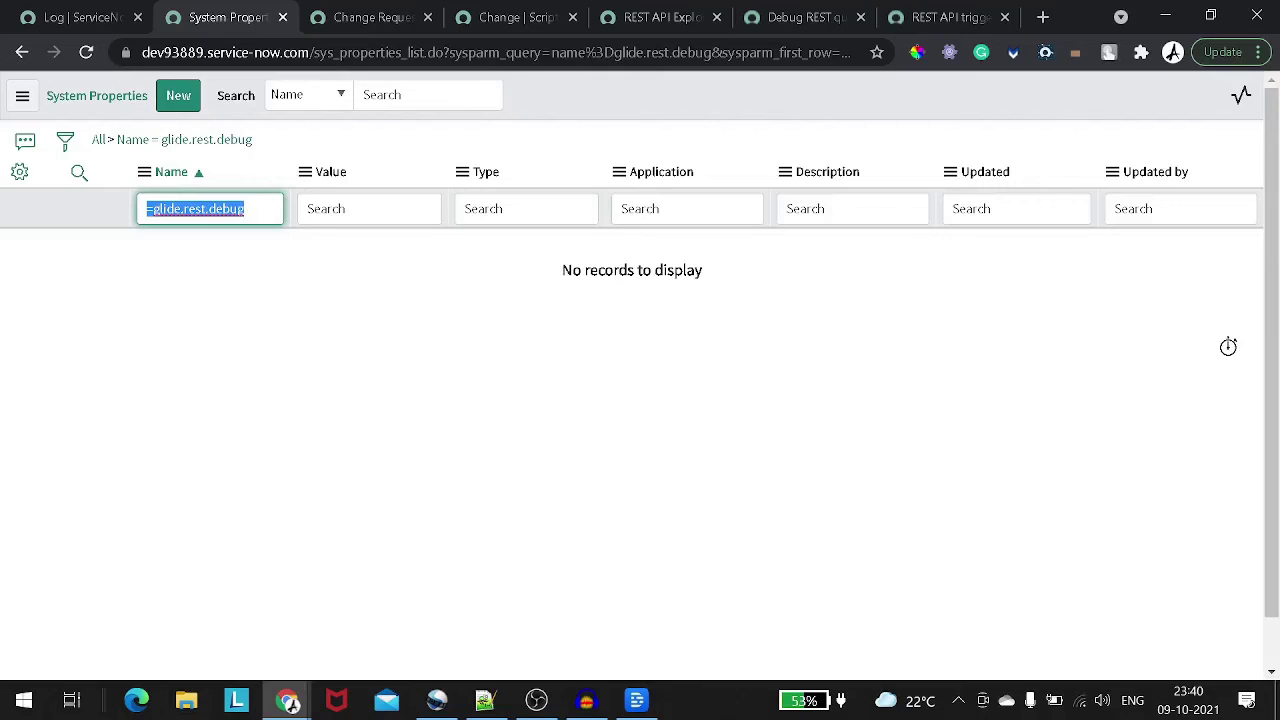
Step: Start a new system property named glide.rest.debug with the description "I want to debug my Apis"
{"action": "left_click", "coordinate": [168, 105]}
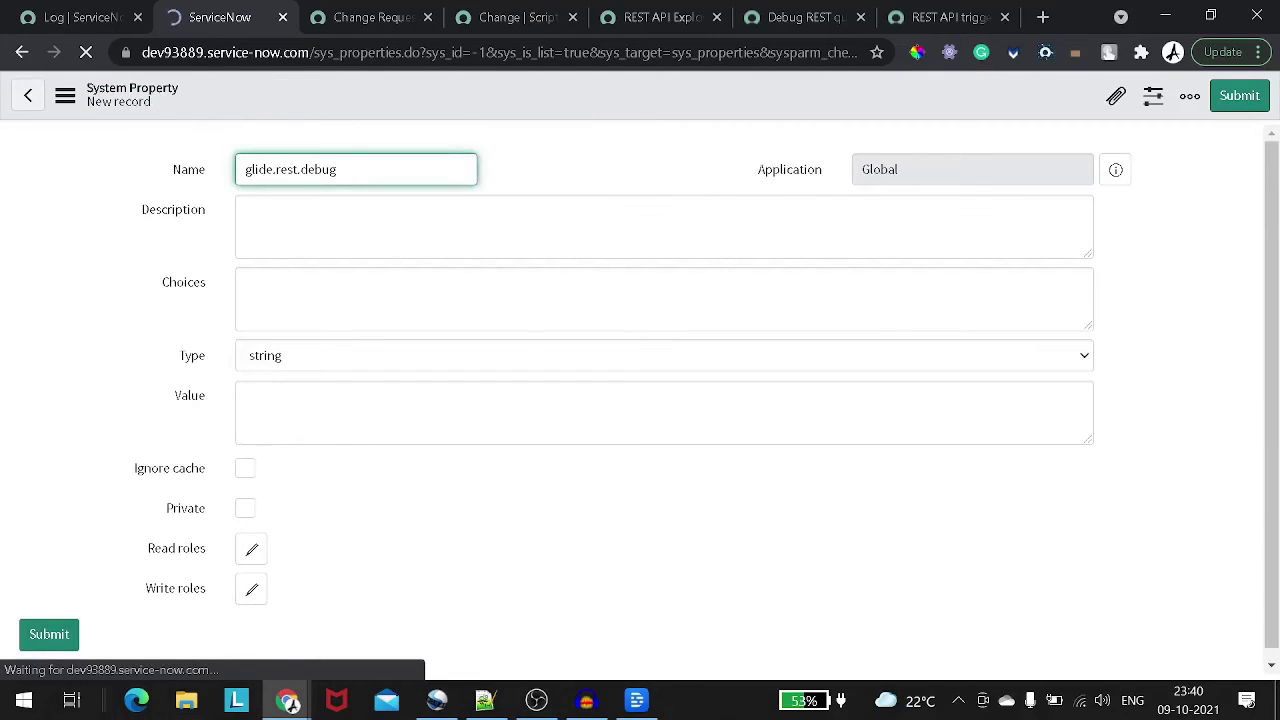
{"action": "key", "text": "ctrl+a"}
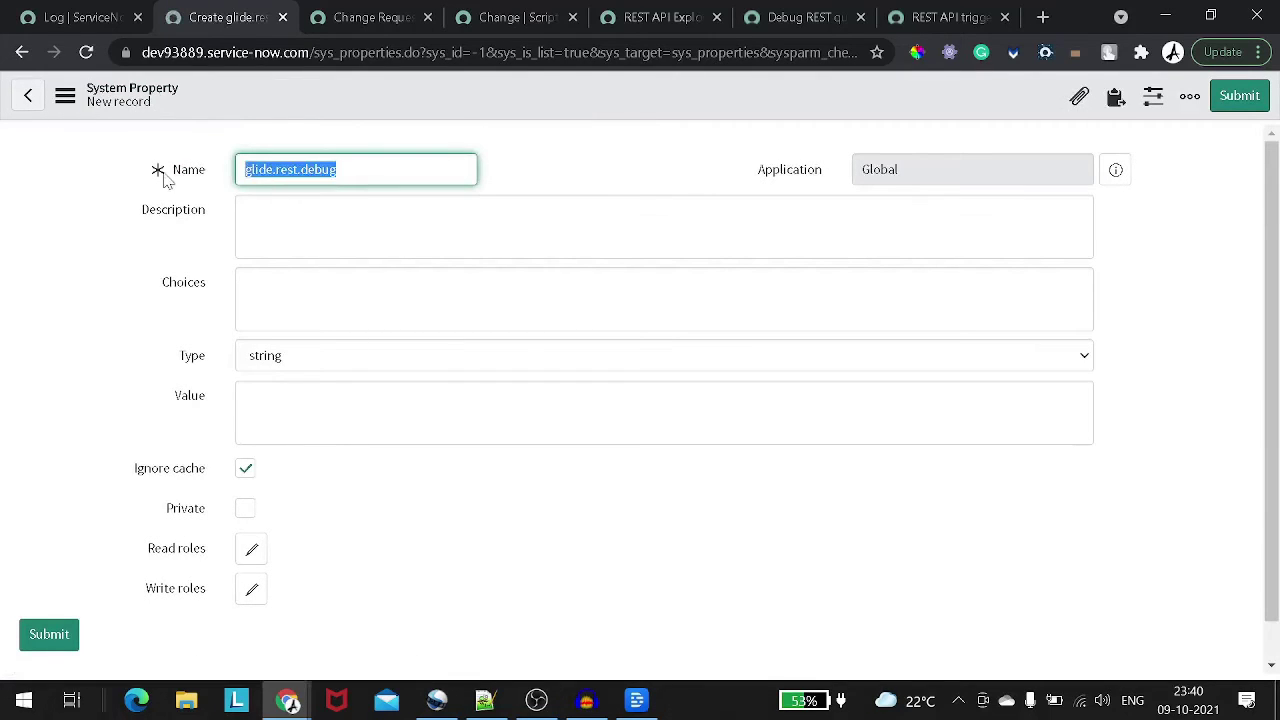
{"action": "key", "text": "Tab"}
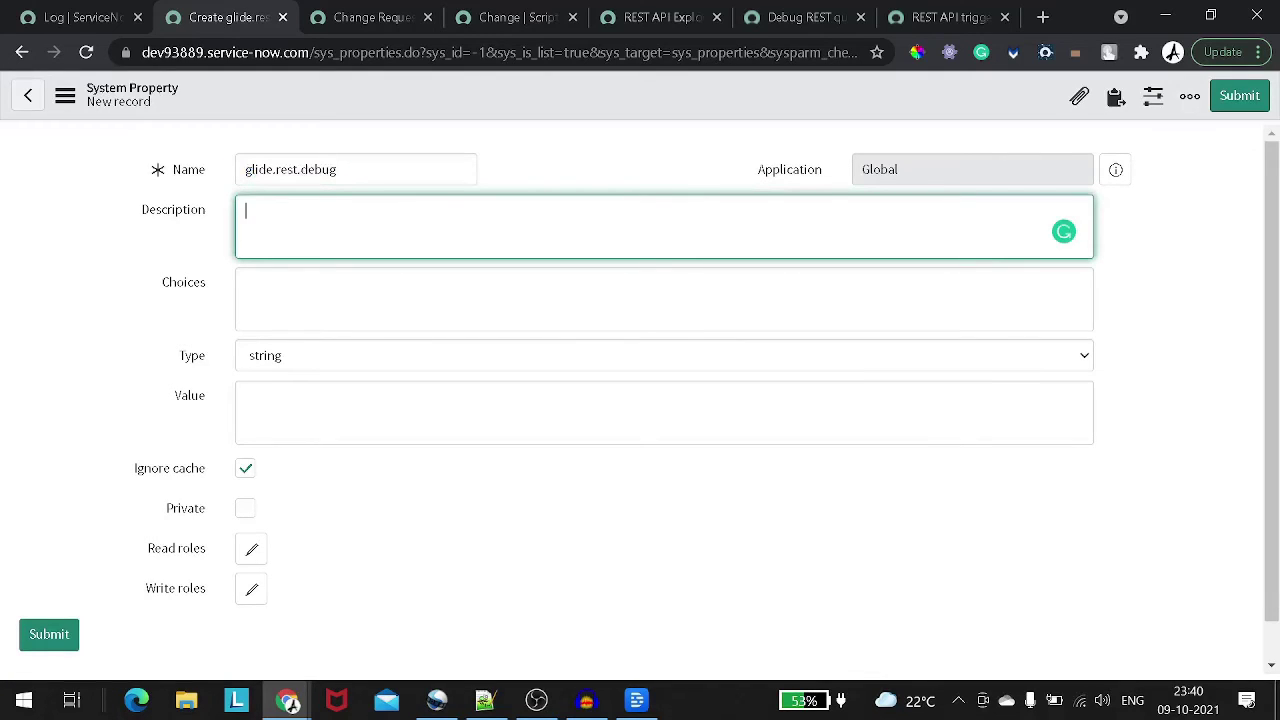
{"action": "type", "text": "Lowa"}
{"action": "key", "text": "BackSpace"}
{"action": "key", "text": "BackSpace"}
{"action": "key", "text": "BackSpace"}
{"action": "type", "text": "want to debi"}
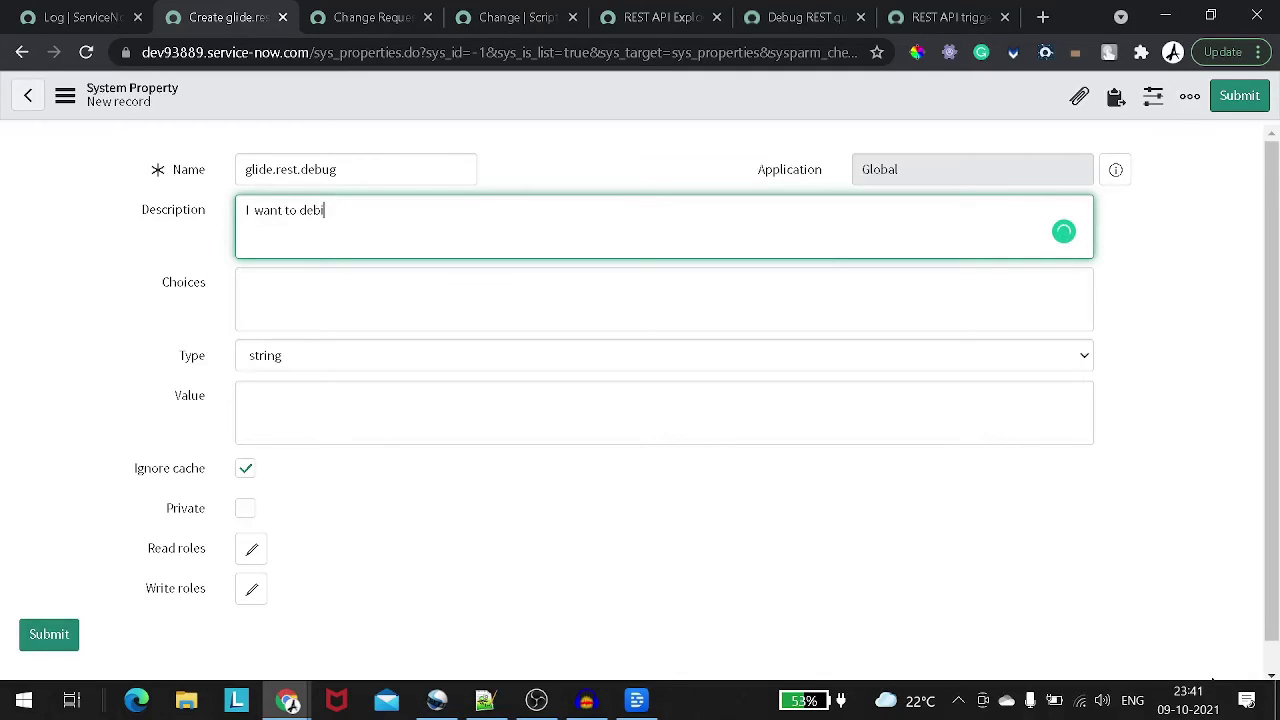
{"action": "key", "text": "BackSpace"}
{"action": "type", "text": "ug my Apis"}
Step: Set the value of the new glide.rest.debug property to true and save the record
{"action": "left_click", "coordinate": [246, 400]}
{"action": "type", "text": "true"}
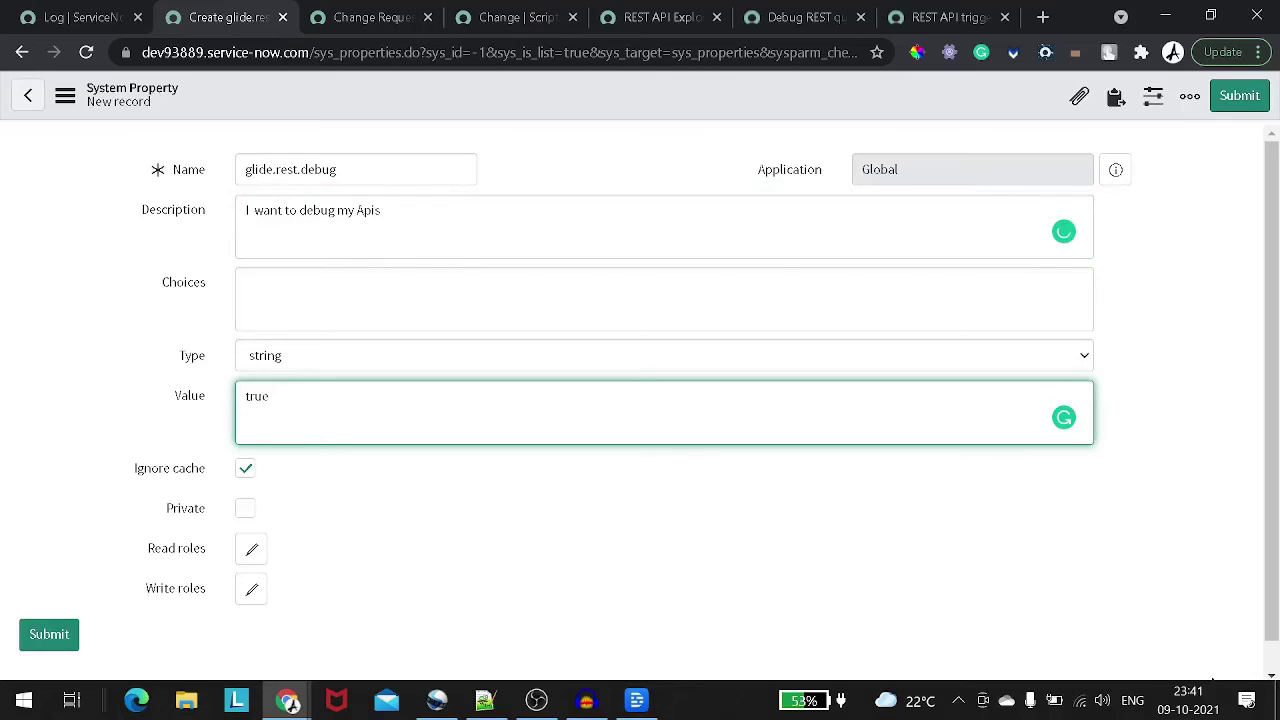
{"action": "right_click", "coordinate": [880, 110]}
{"action": "left_click", "coordinate": [902, 123]}
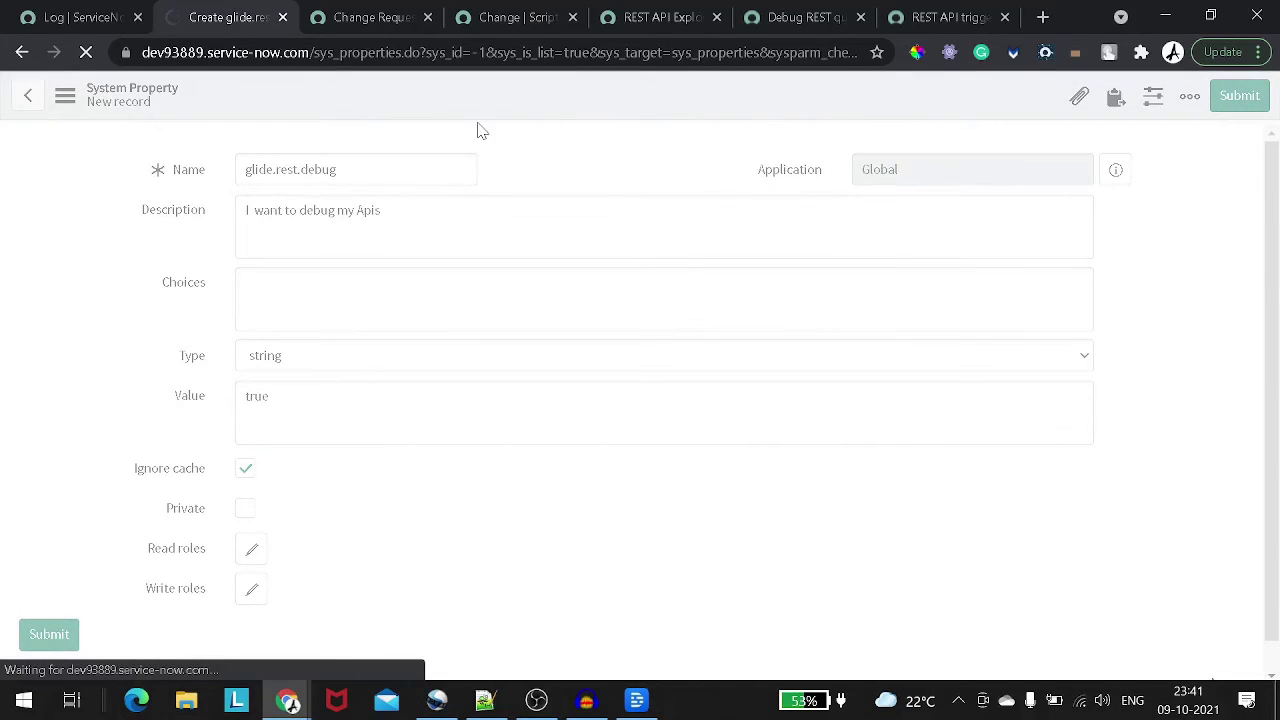
Step: Go back to the main instance page and filter the application navigator by "sessio"
{"action": "left_click", "coordinate": [68, 17]}
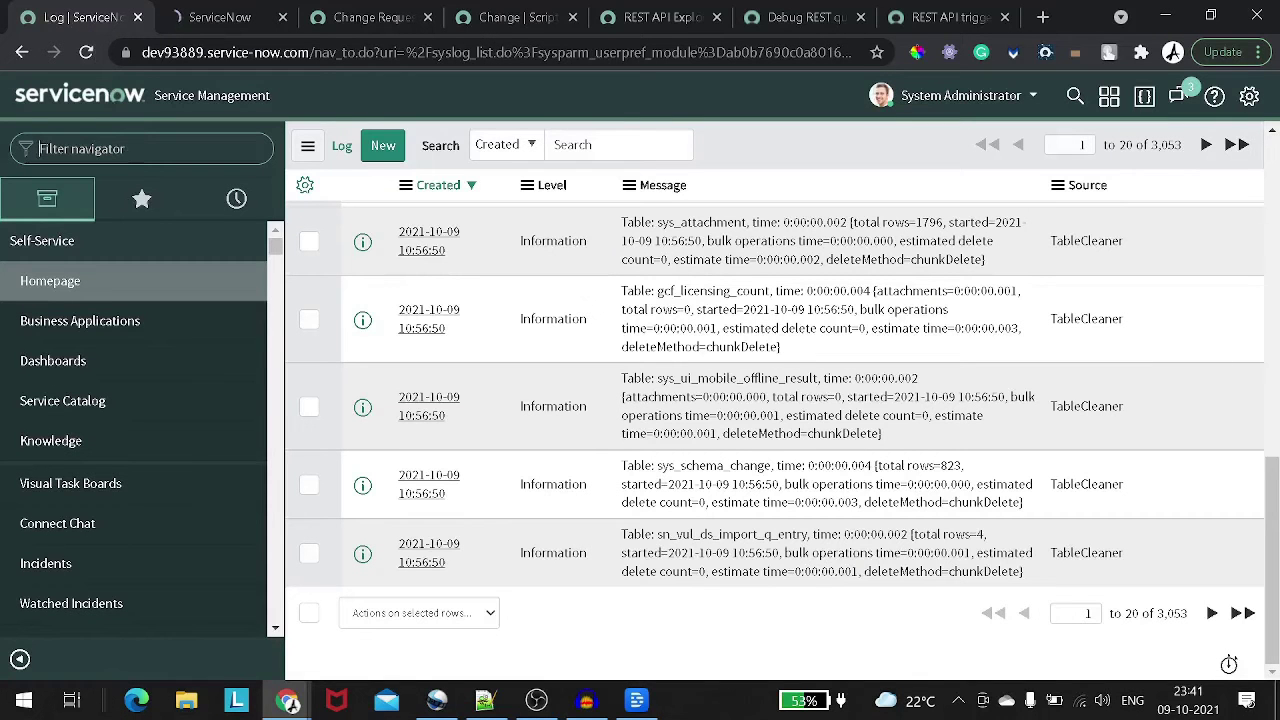
{"action": "type", "text": "se"}
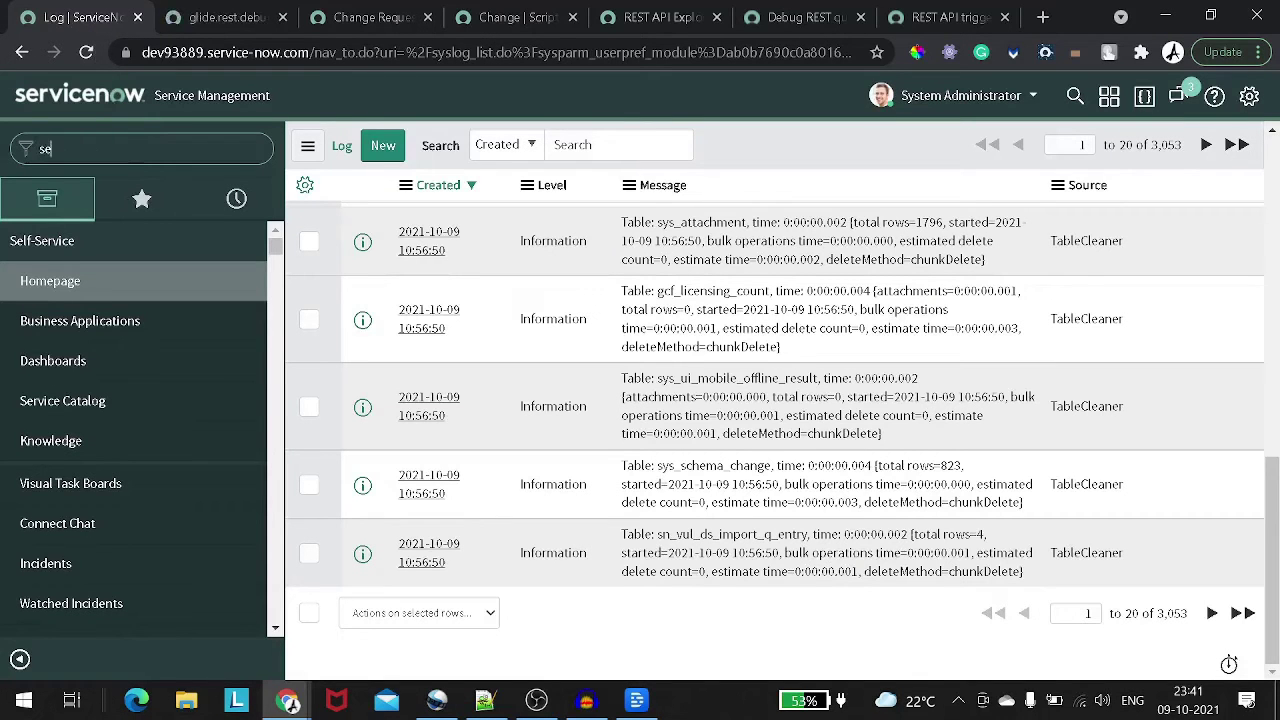
{"action": "type", "text": "ssio"}
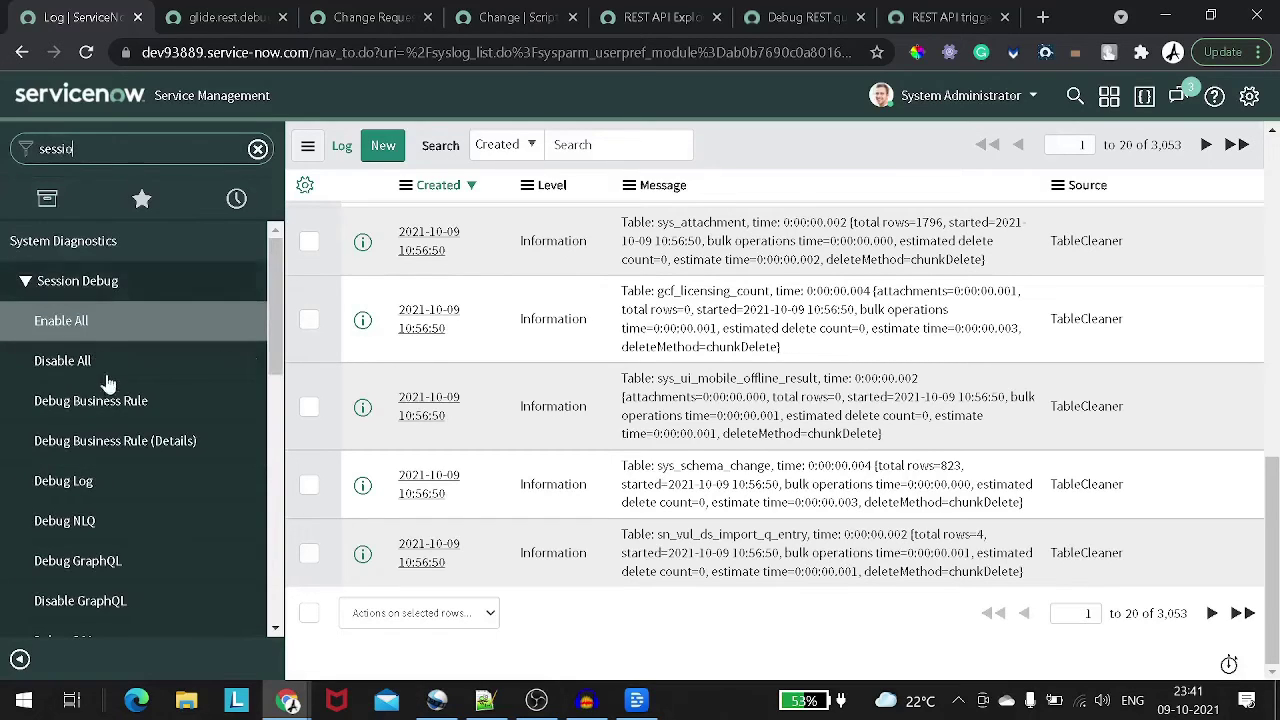
Step: Recheck the REST API trigger and Debug REST queries articles, and return to the instance's session debug modules
{"action": "left_click", "coordinate": [975, 20]}
{"action": "scroll", "coordinate": [628, 408], "scroll_direction": "up", "scroll_amount": 3}
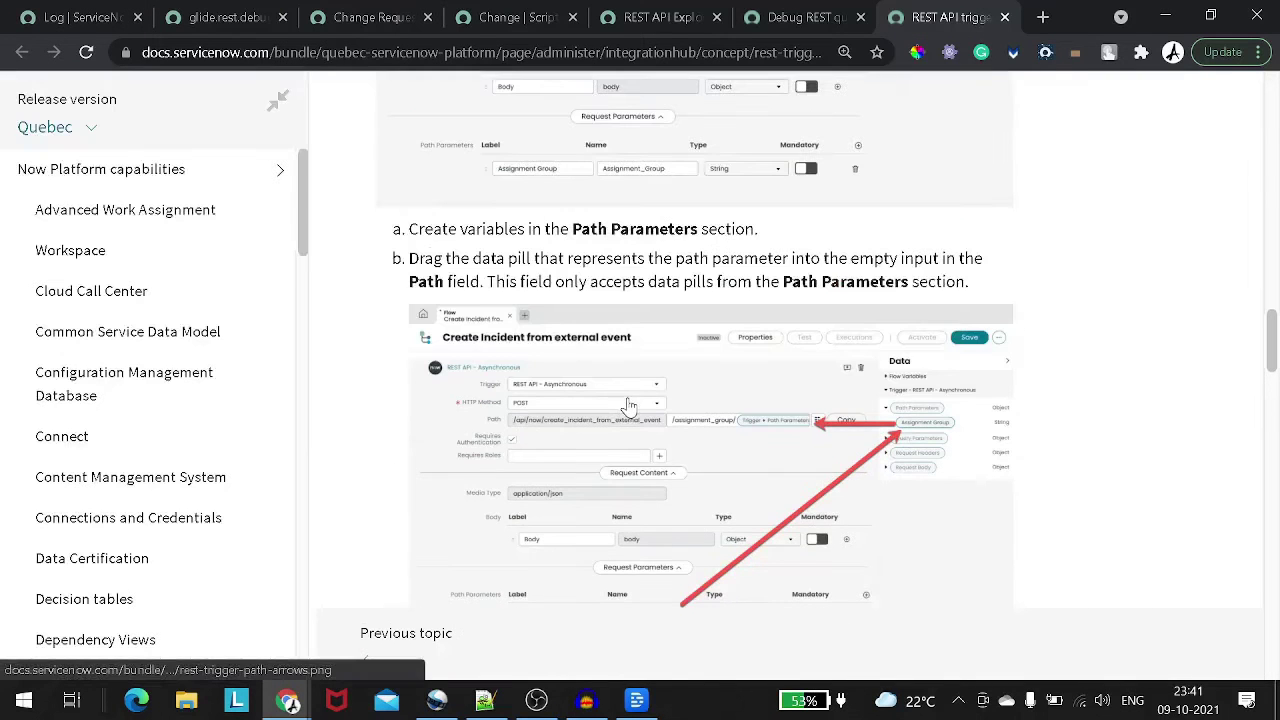
{"action": "scroll", "coordinate": [628, 408], "scroll_direction": "up", "scroll_amount": 5}
{"action": "left_click", "coordinate": [795, 20]}
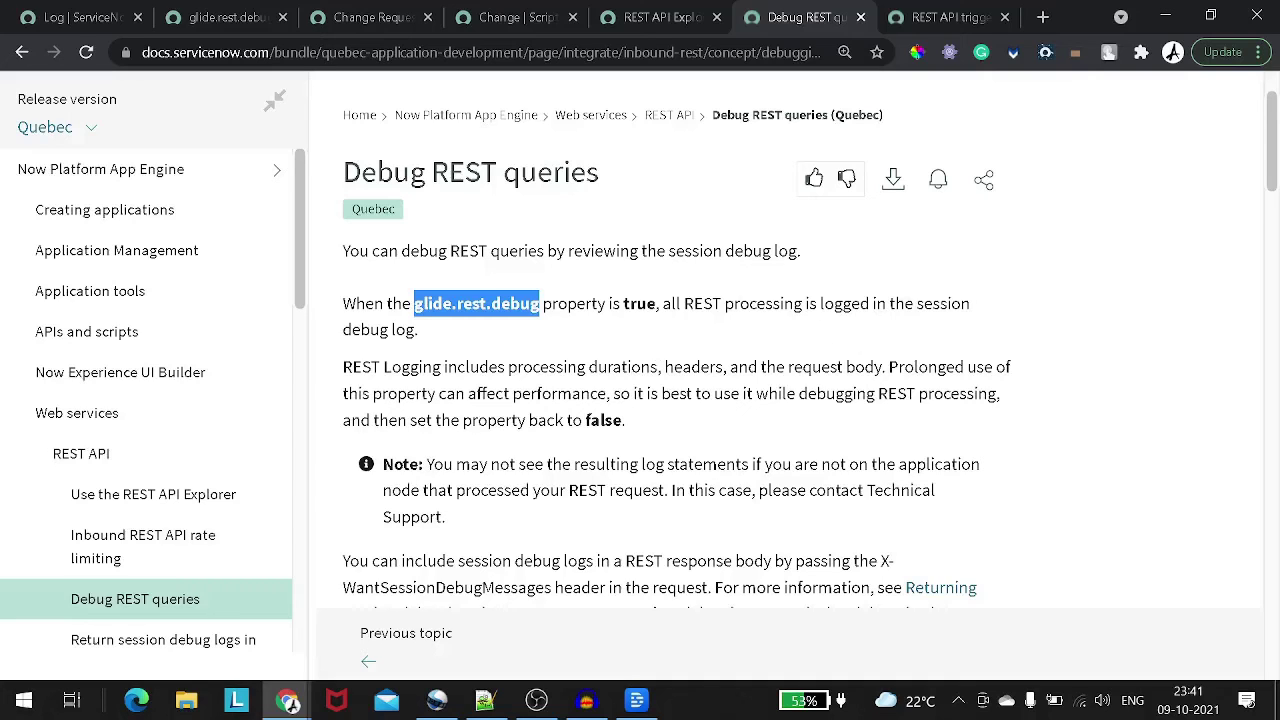
{"action": "left_click", "coordinate": [100, 27]}
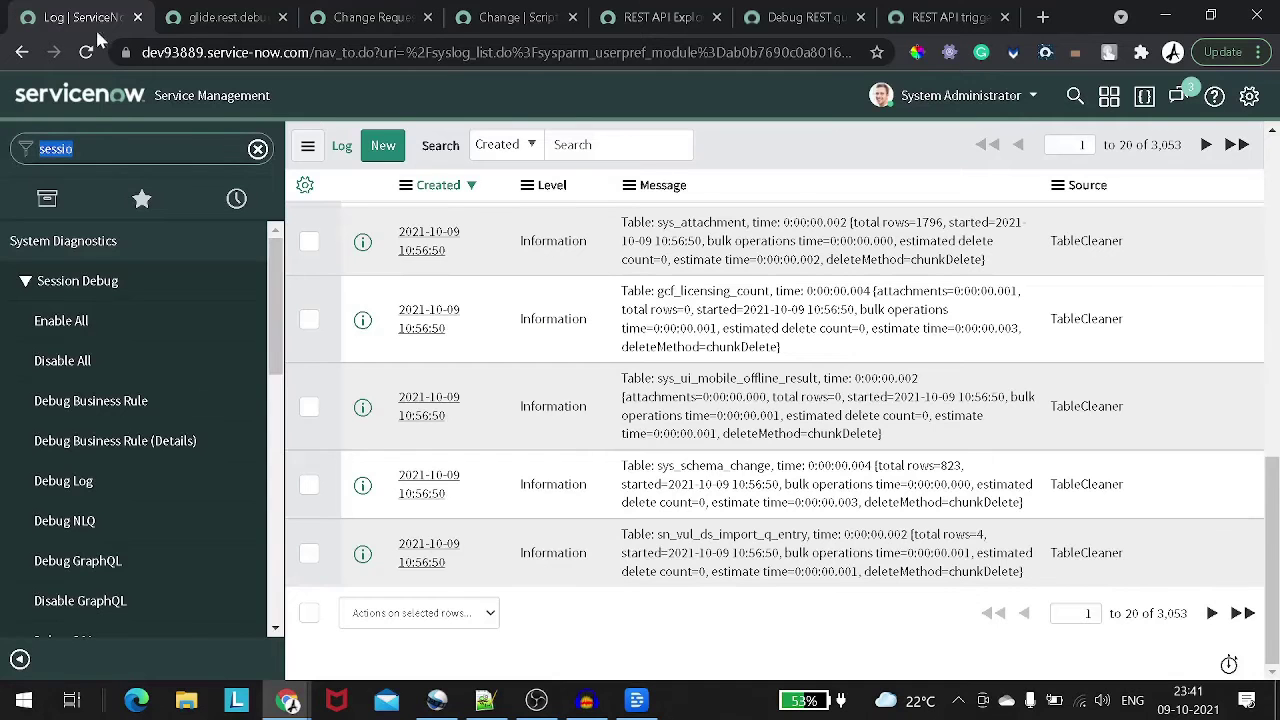
Step: Open Debug Log under Session Debug and maximize its window to show the Session Log
{"action": "left_click", "coordinate": [114, 498]}
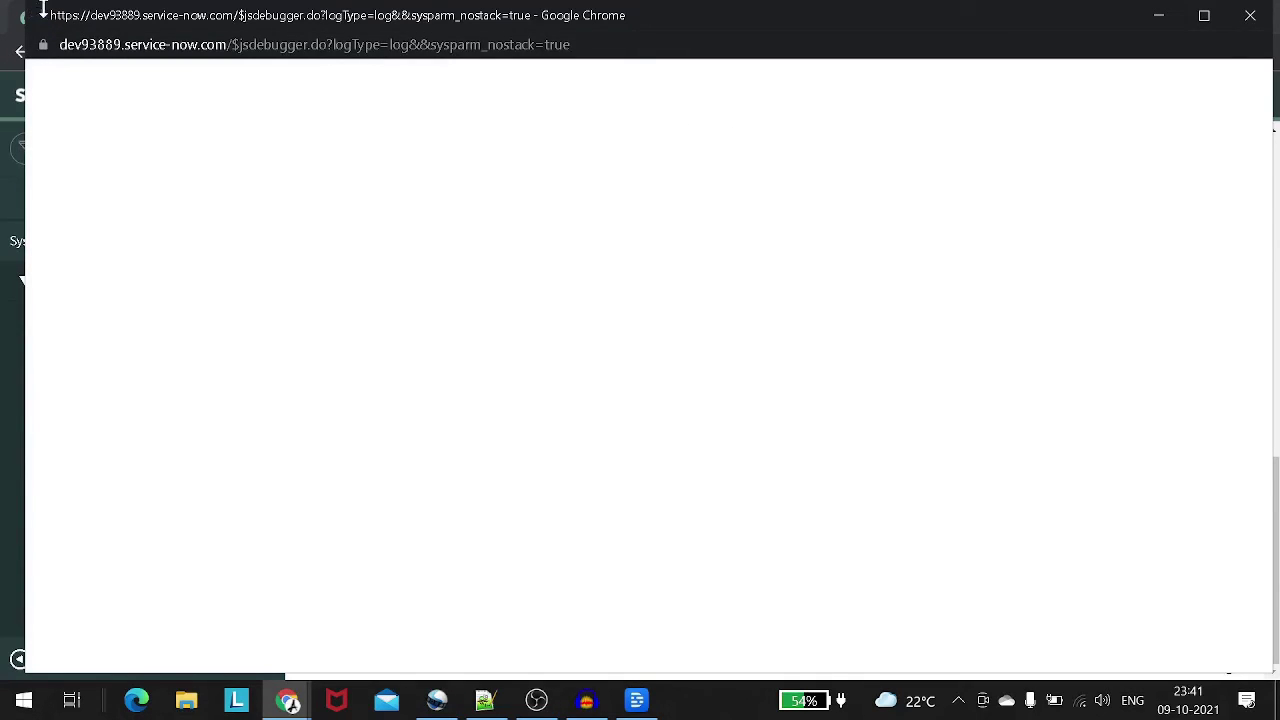
{"action": "left_click_drag", "start_coordinate": [33, 6], "coordinate": [68, 60]}
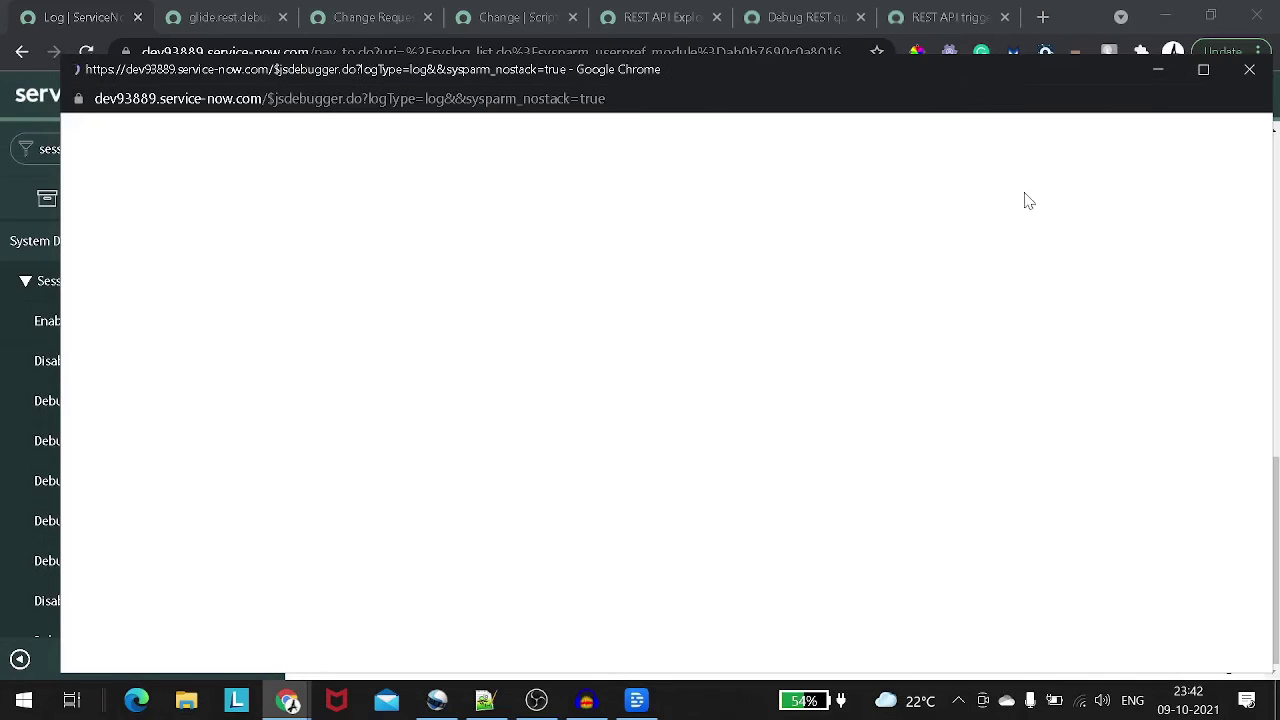
{"action": "left_click", "coordinate": [1196, 72]}
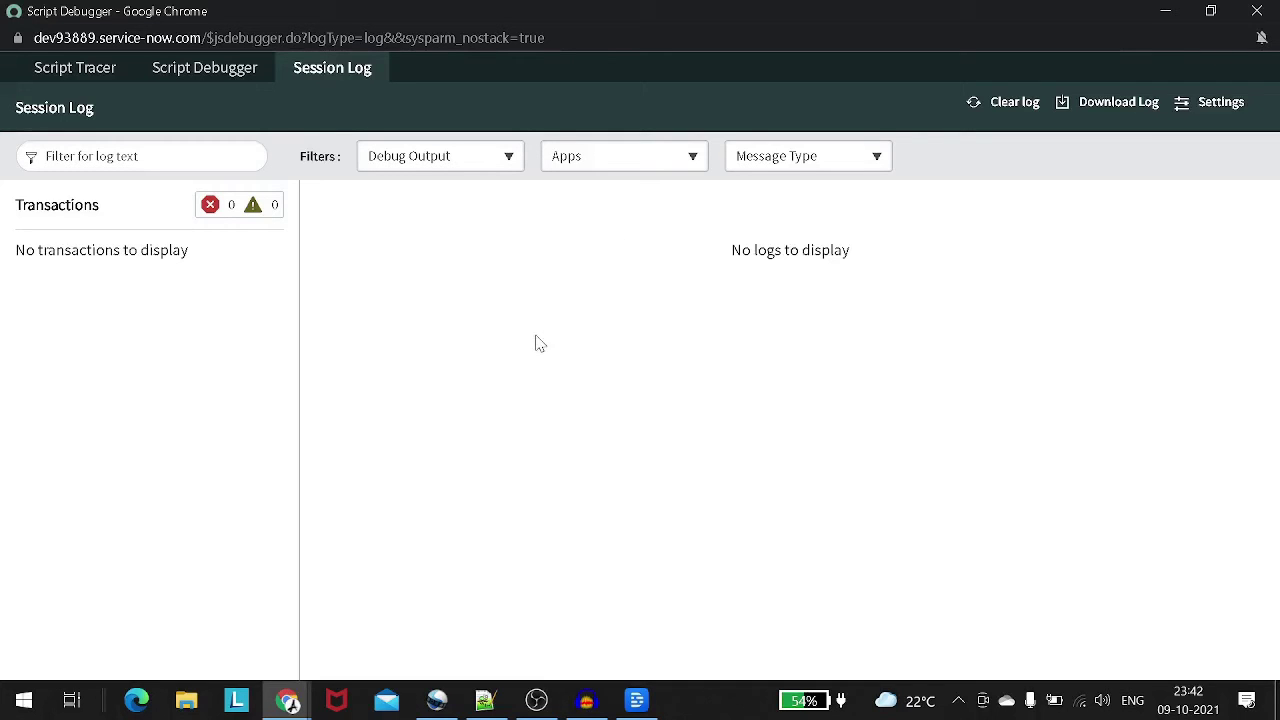
Step: Switch to the REST API Explorer and send the GET request for the change with the prefilled sys_id
{"action": "key", "text": "alt+Tab"}
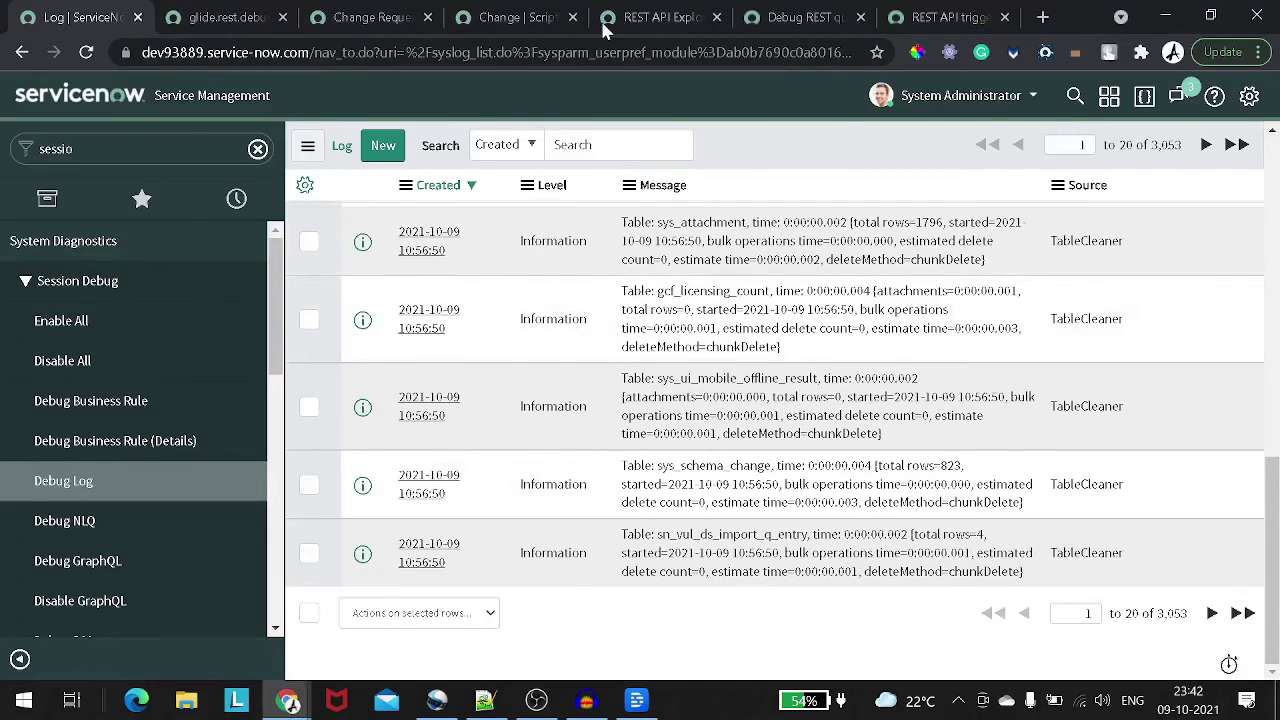
{"action": "left_click", "coordinate": [650, 18]}
{"action": "scroll", "coordinate": [590, 280], "scroll_direction": "up", "scroll_amount": 6}
{"action": "scroll", "coordinate": [577, 252], "scroll_direction": "down", "scroll_amount": 6}
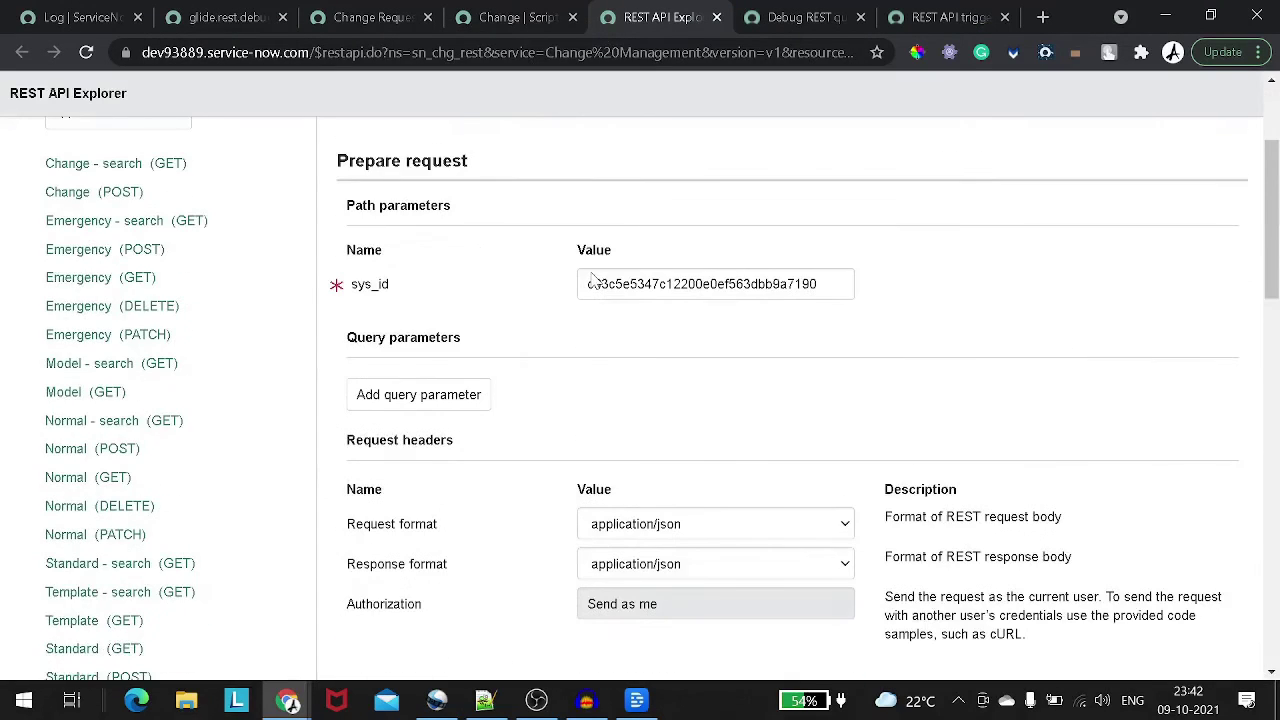
{"action": "left_click", "coordinate": [372, 365]}
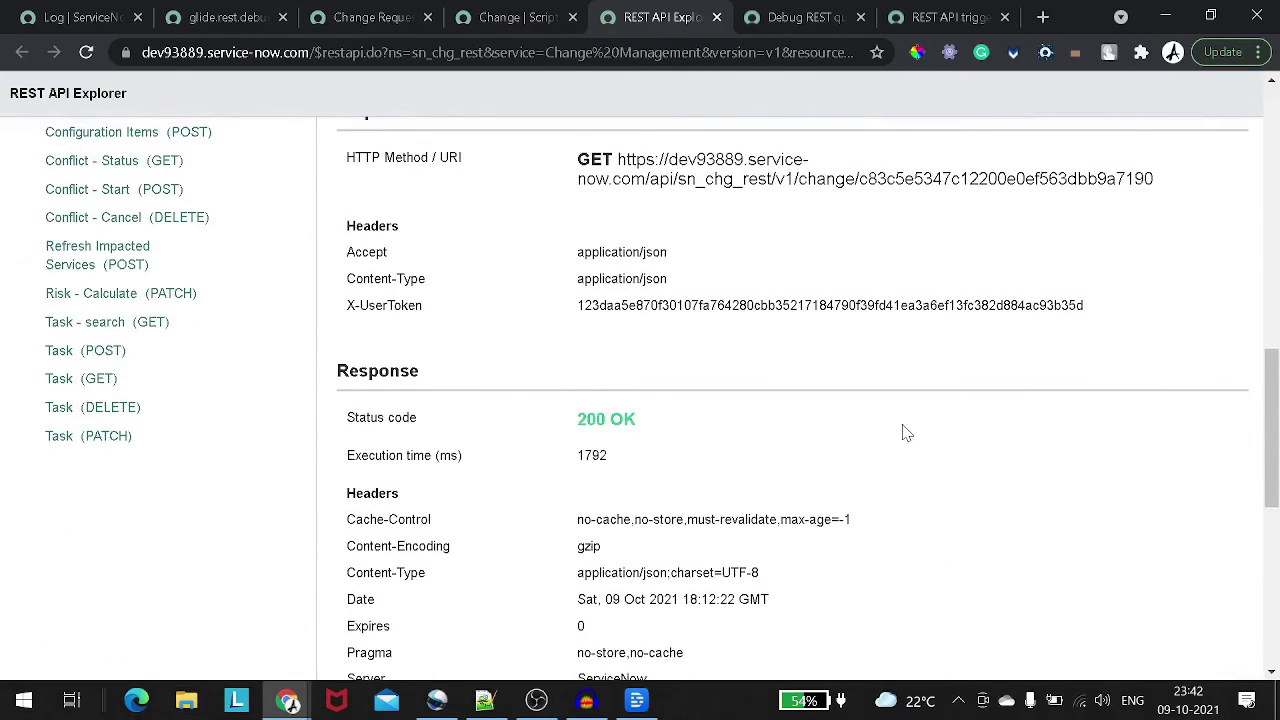
Step: Return to the Session Log and examine the REST API entries for the change request, including its method, host and other headers
{"action": "key", "text": "alt+Tab"}
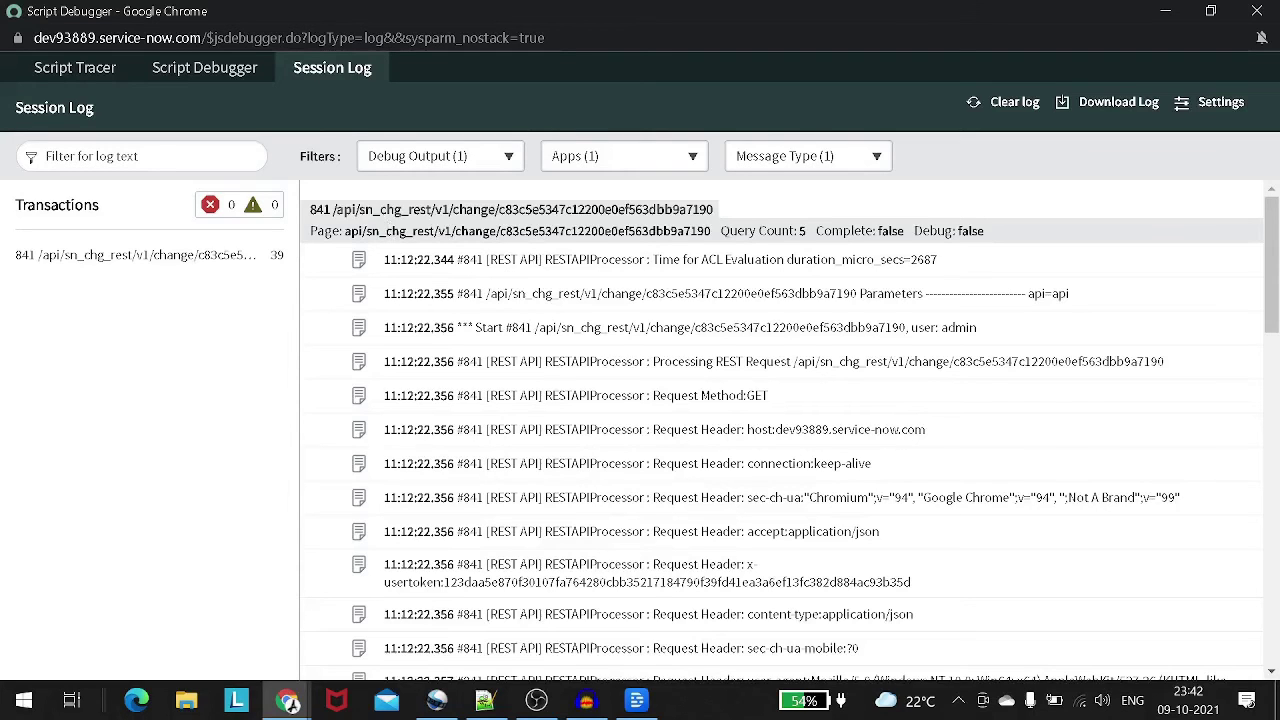
{"action": "scroll", "coordinate": [530, 280], "scroll_direction": "down", "scroll_amount": 1}
{"action": "left_click_drag", "start_coordinate": [737, 296], "coordinate": [770, 296]}
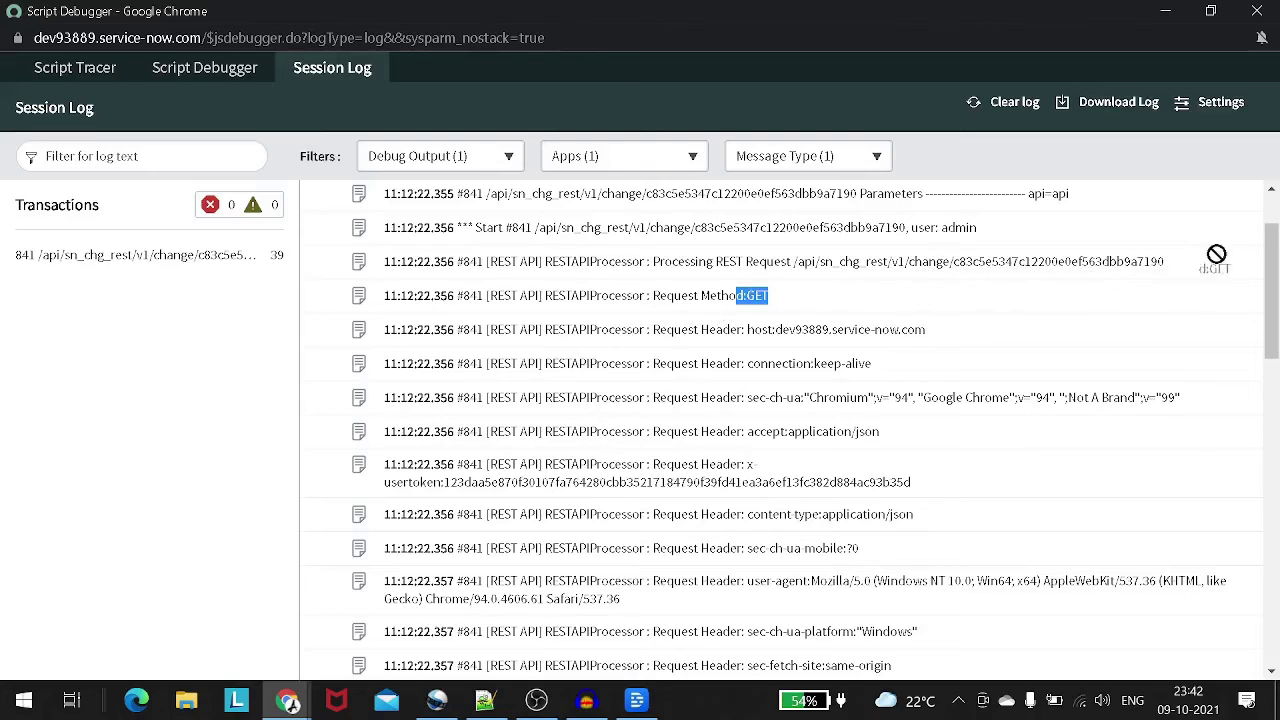
{"action": "left_click_drag", "start_coordinate": [747, 329], "coordinate": [875, 330]}
{"action": "scroll", "coordinate": [865, 340], "scroll_direction": "down", "scroll_amount": 1}
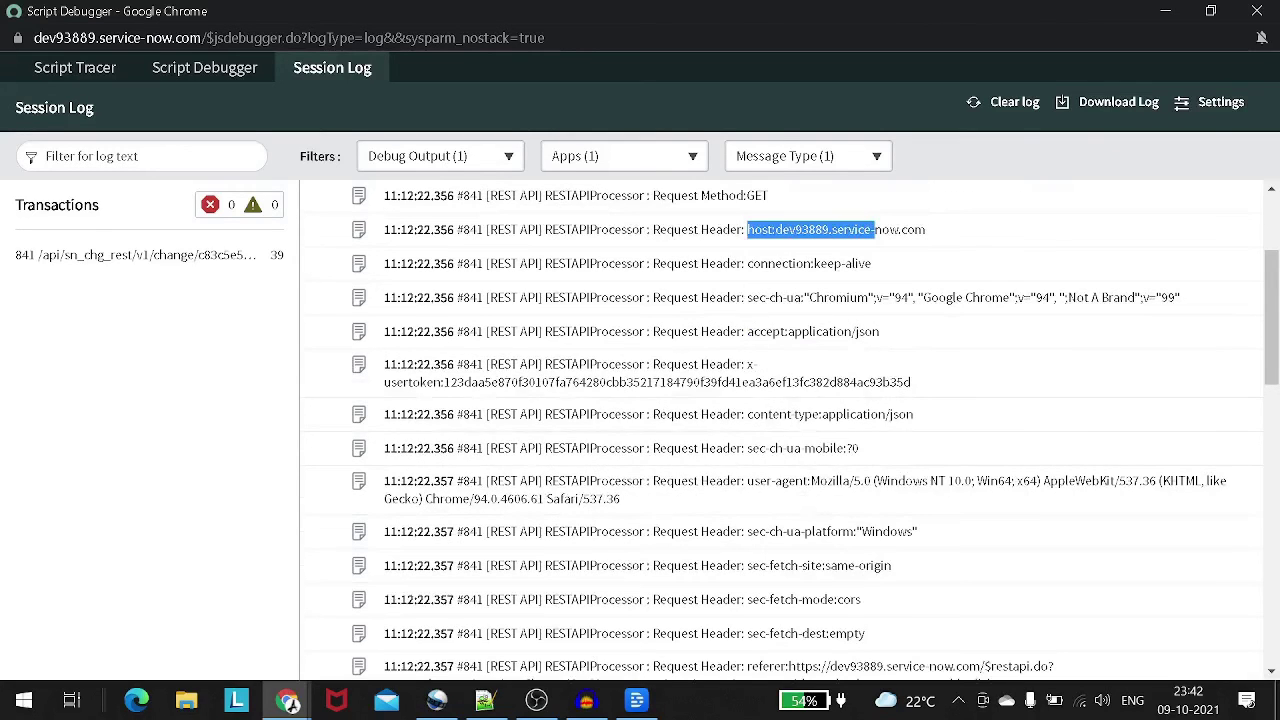
{"action": "scroll", "coordinate": [788, 338], "scroll_direction": "down", "scroll_amount": 3}
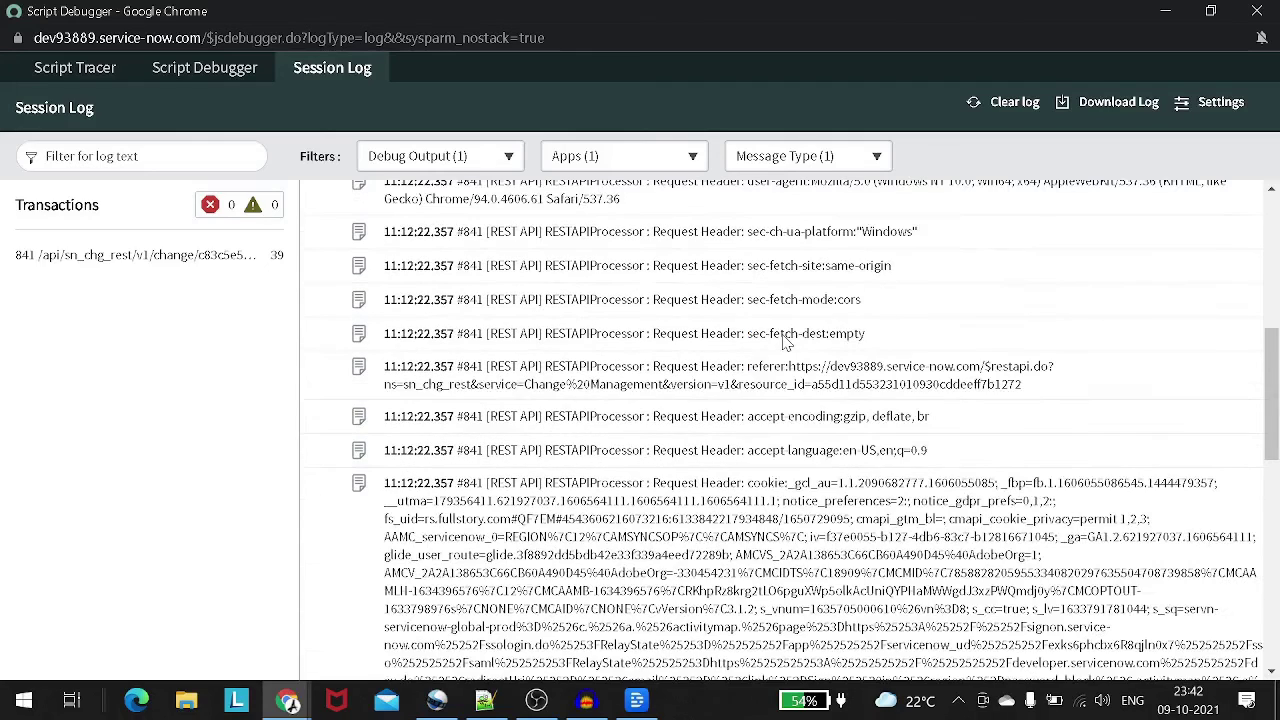
{"action": "scroll", "coordinate": [788, 340], "scroll_direction": "down", "scroll_amount": 2}
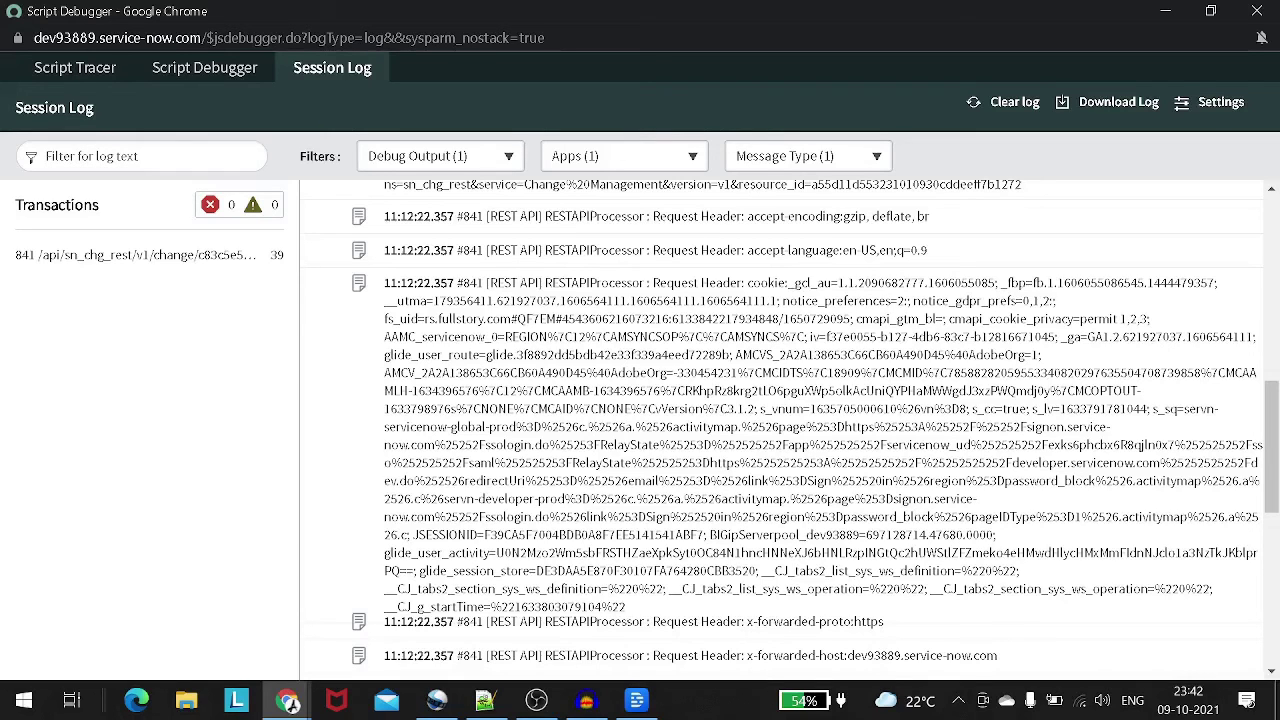
Step: Examine the remaining REST API entries in the Session Log, from the cookie header through service execution to the end of the transaction
{"action": "left_click_drag", "start_coordinate": [750, 283], "coordinate": [816, 360]}
{"action": "scroll", "coordinate": [820, 358], "scroll_direction": "down", "scroll_amount": 2}
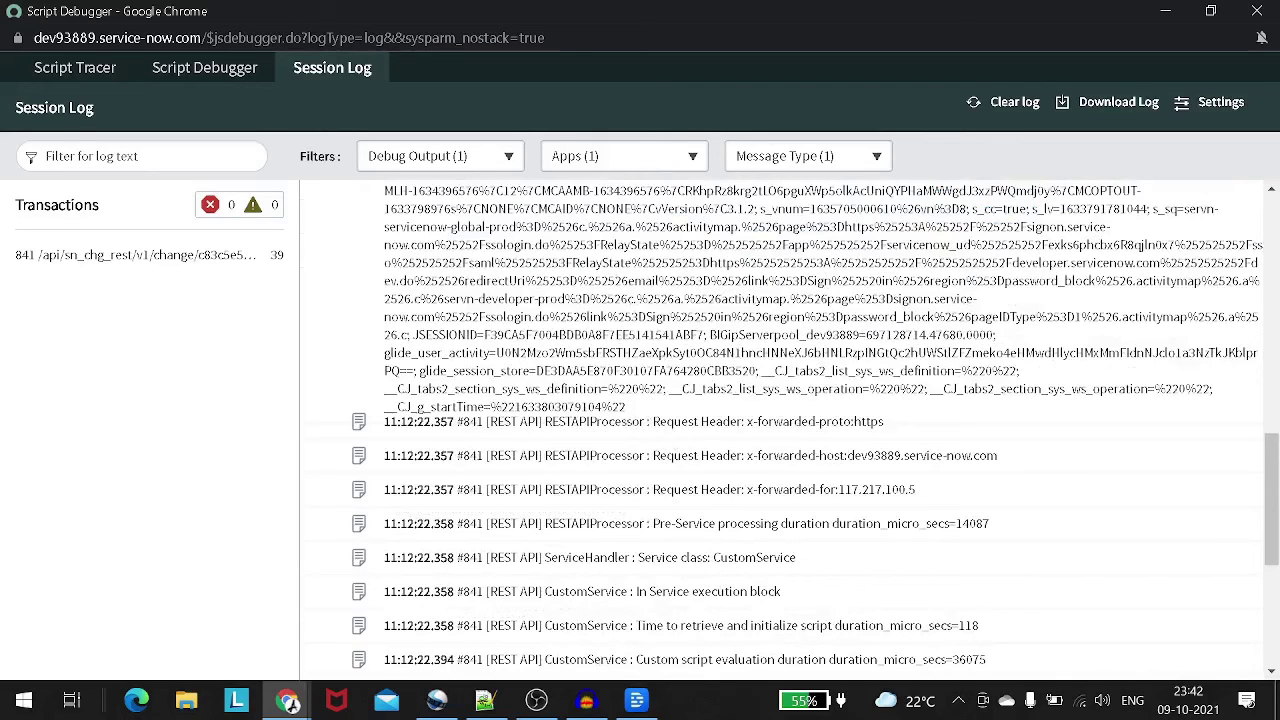
{"action": "scroll", "coordinate": [667, 374], "scroll_direction": "down", "scroll_amount": 2}
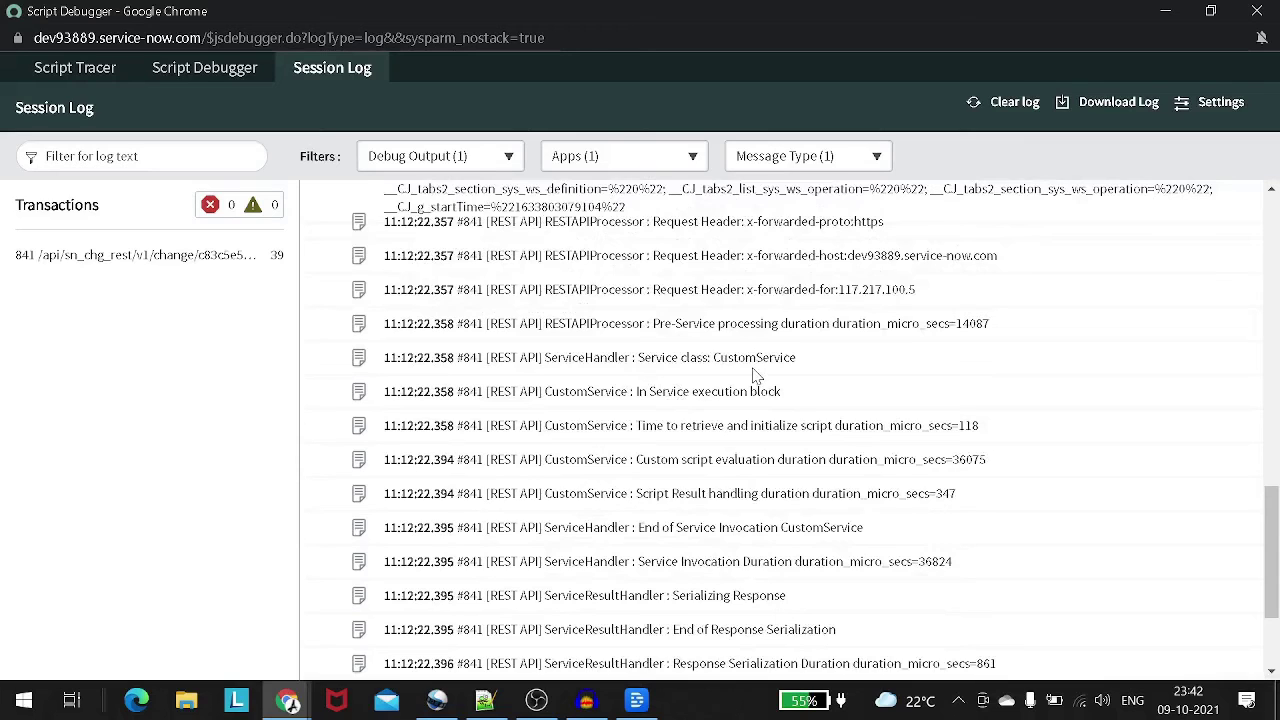
{"action": "scroll", "coordinate": [755, 373], "scroll_direction": "down", "scroll_amount": 1}
{"action": "scroll", "coordinate": [757, 375], "scroll_direction": "down", "scroll_amount": 1}
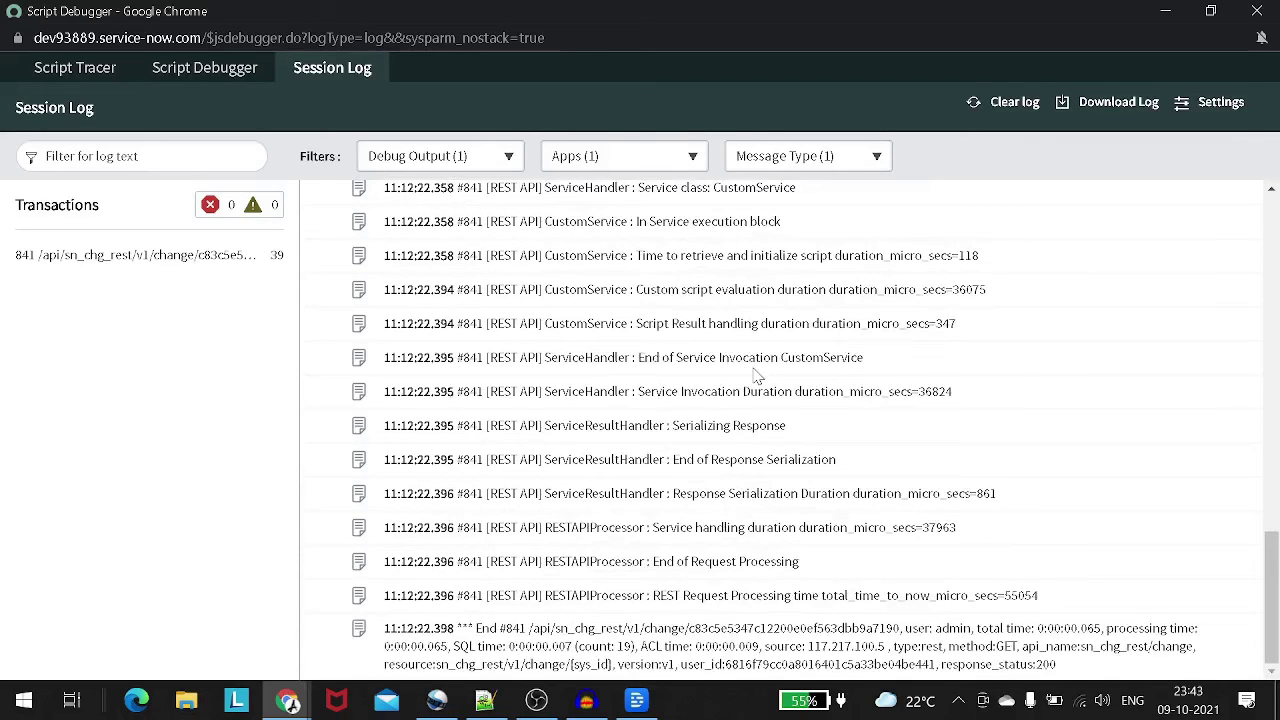
{"action": "scroll", "coordinate": [757, 375], "scroll_direction": "up", "scroll_amount": 15}
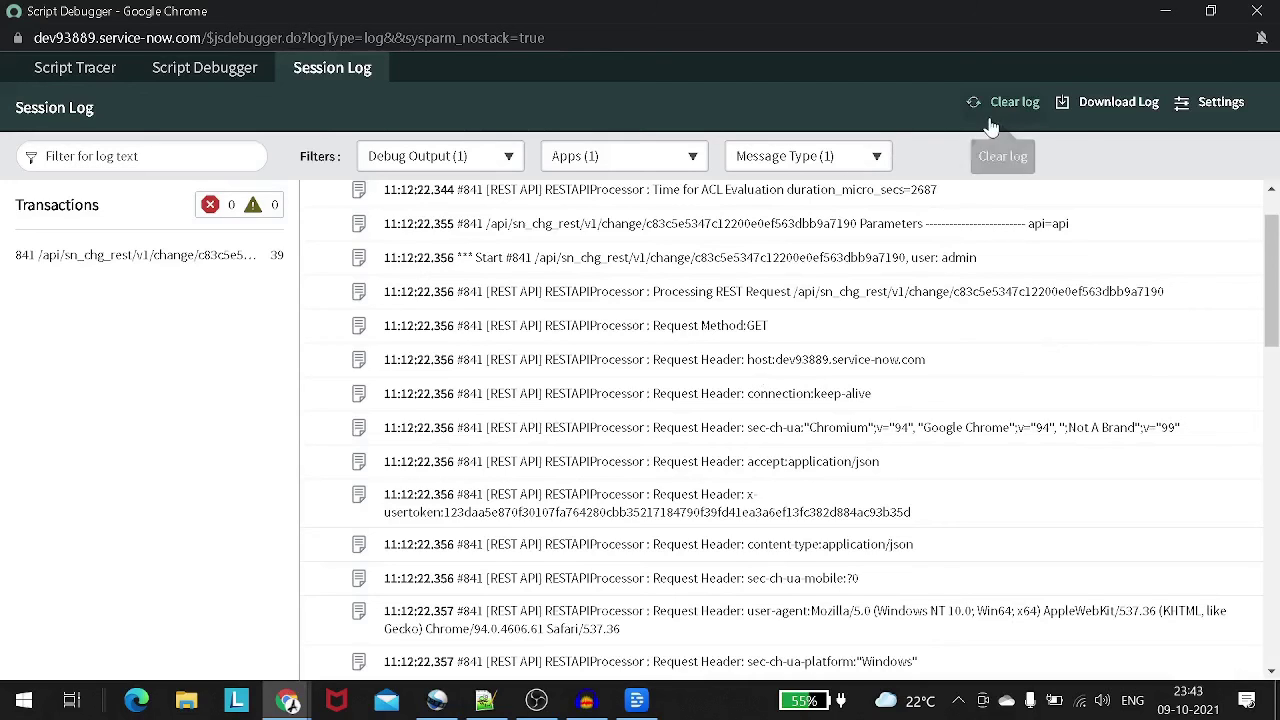
Step: Download the session log, dismiss the download scan banner, and check the log's debug settings without changing them
{"action": "left_click", "coordinate": [1094, 114]}
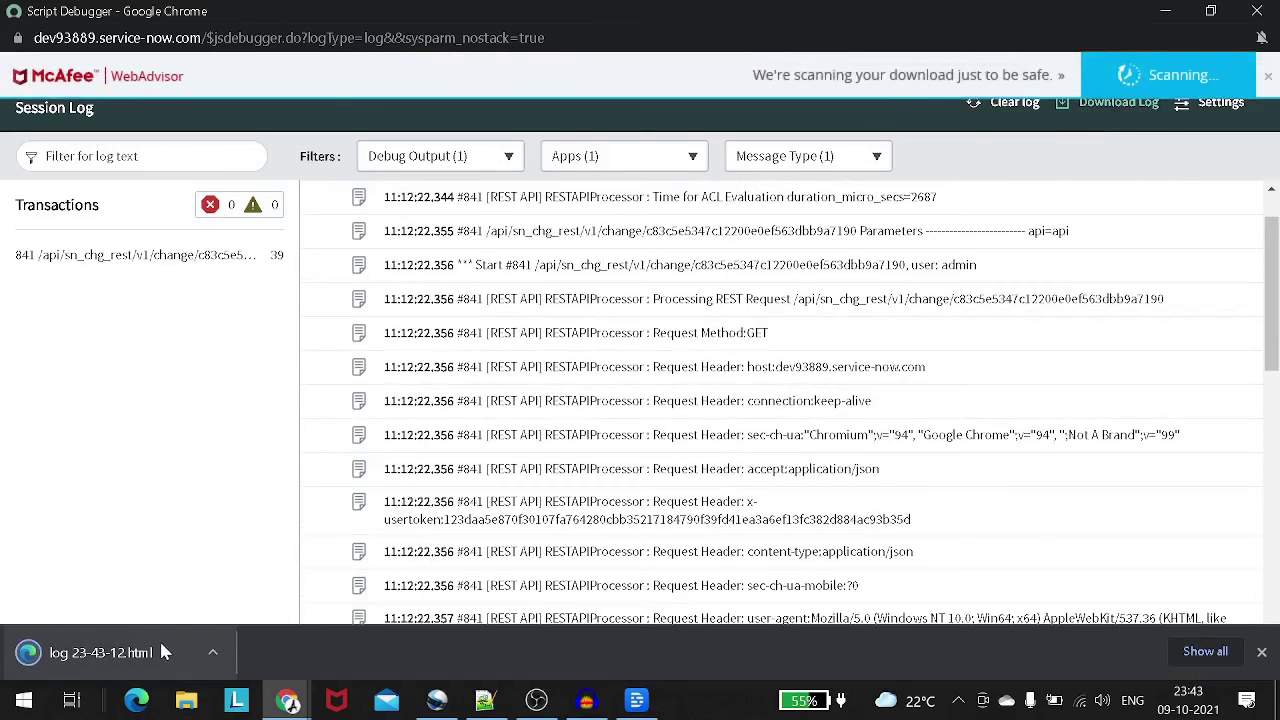
{"action": "left_click", "coordinate": [1267, 76]}
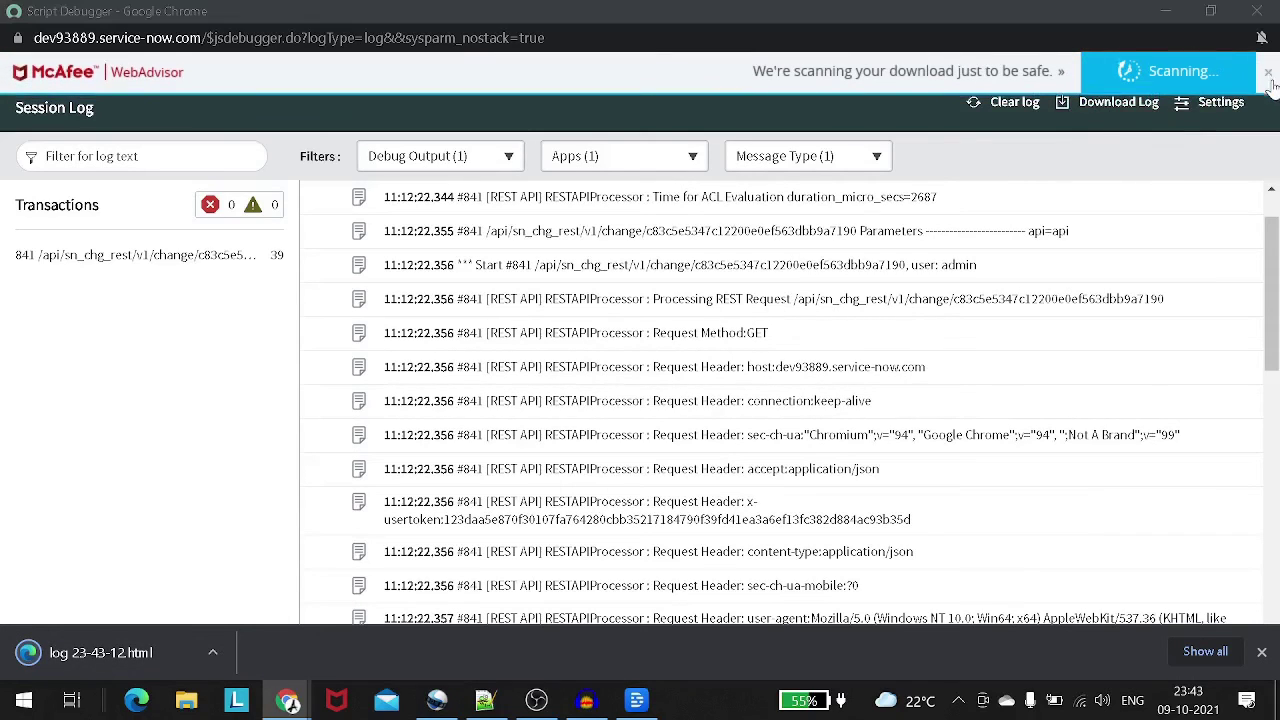
{"action": "left_click", "coordinate": [1222, 102]}
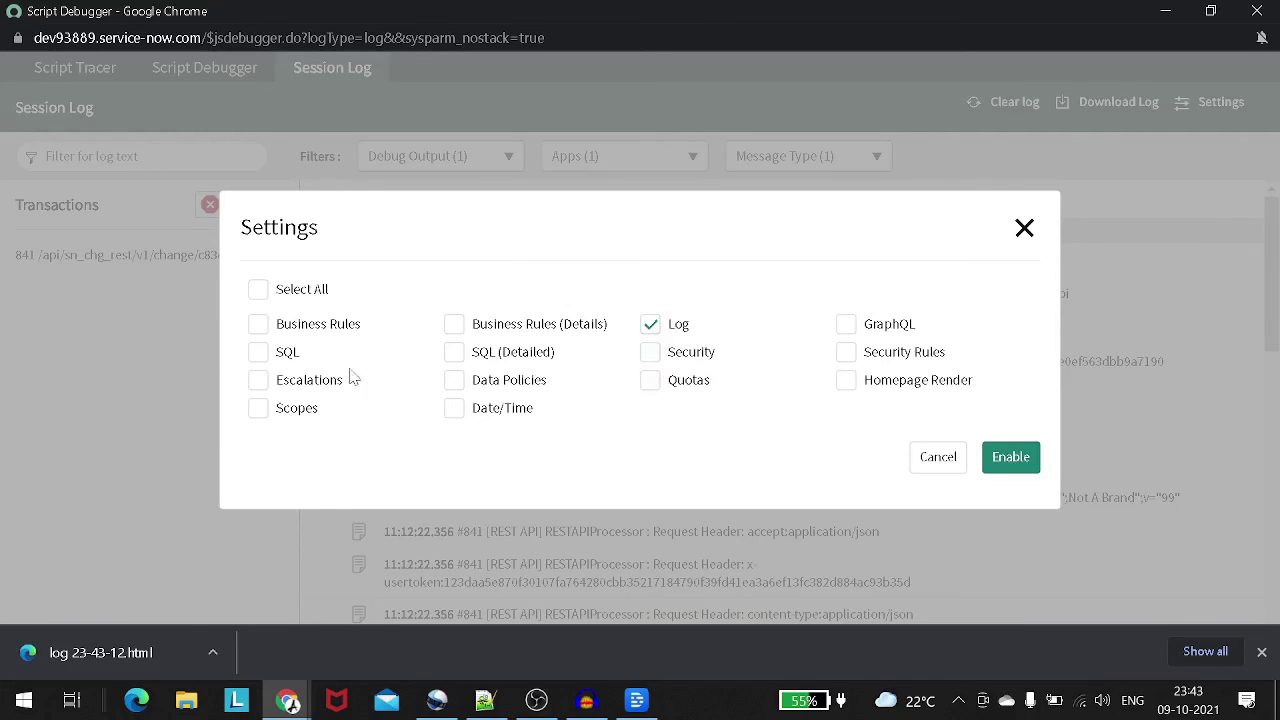
{"action": "left_click", "coordinate": [1024, 229]}
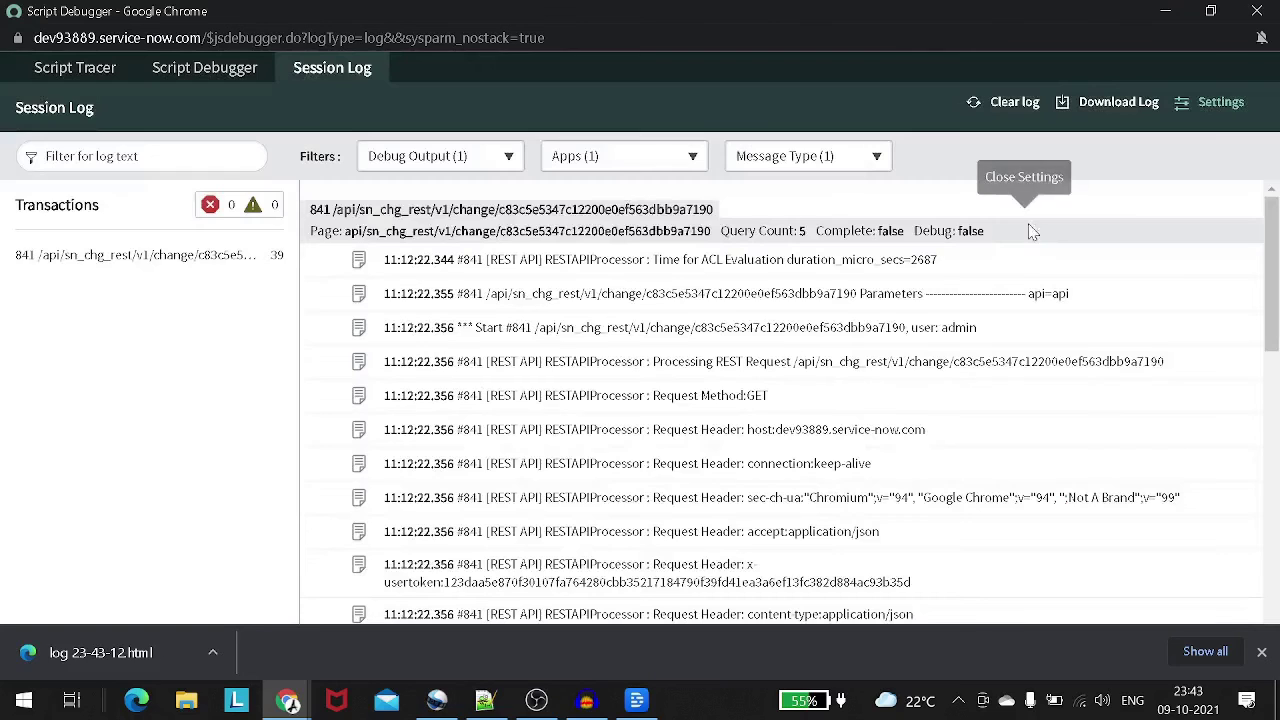
Step: Open the downloaded HTML log file and review its REST API entries through to the end
{"action": "left_click", "coordinate": [100, 652]}
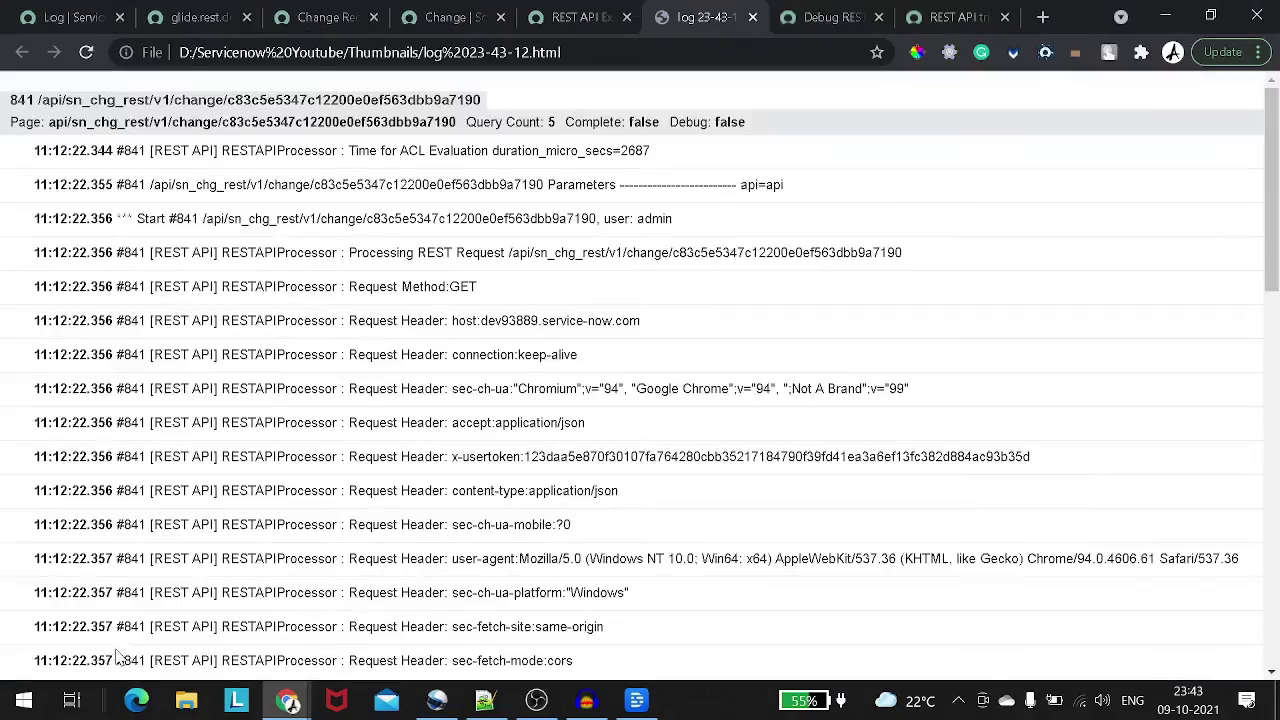
{"action": "scroll", "coordinate": [162, 566], "scroll_direction": "down", "scroll_amount": 12}
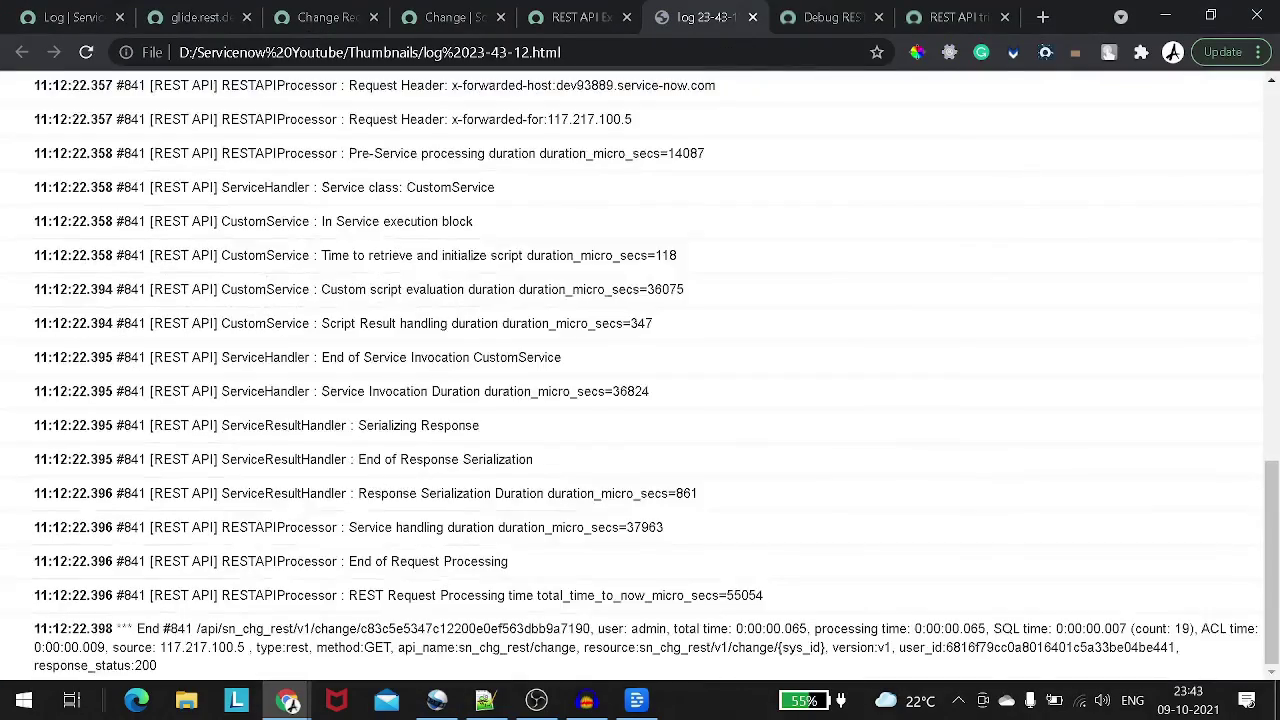
{"action": "scroll", "coordinate": [162, 566], "scroll_direction": "up", "scroll_amount": 3}
{"action": "scroll", "coordinate": [640, 380], "scroll_direction": "up", "scroll_amount": 10}
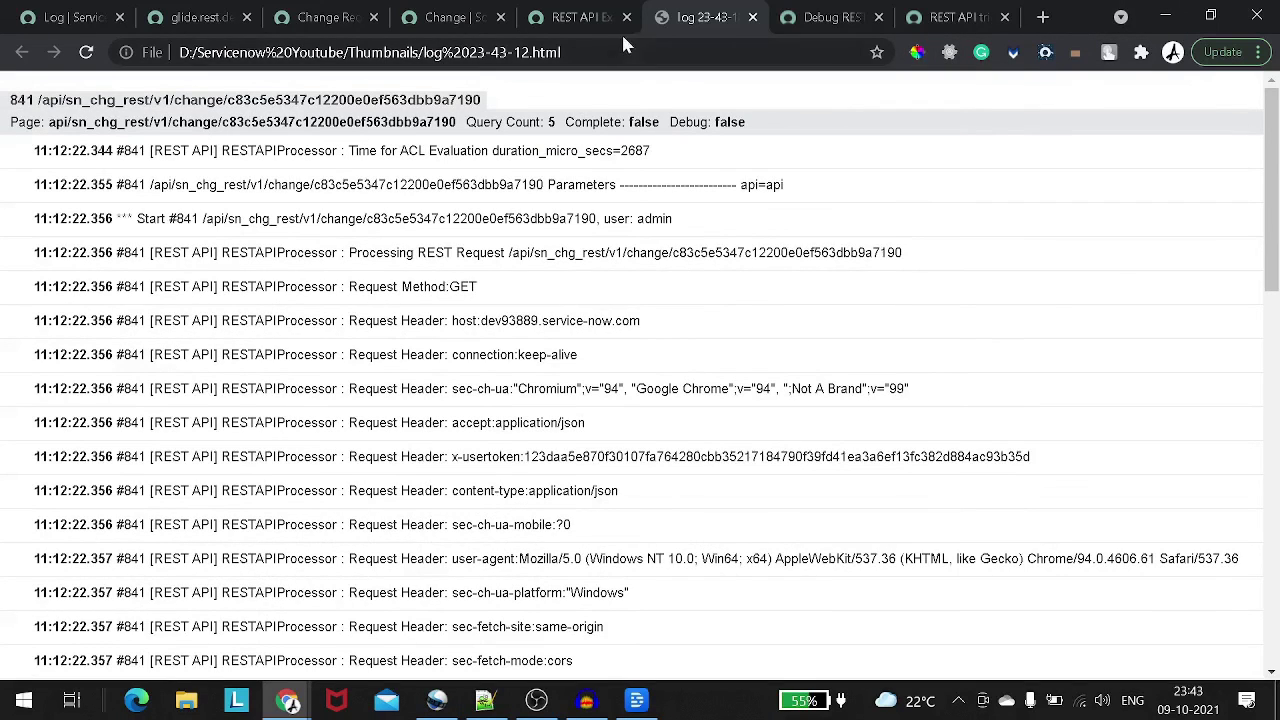
Step: Return to the REST API Explorer and go back to the path parameters of the Change GET request
{"action": "left_click", "coordinate": [586, 20]}
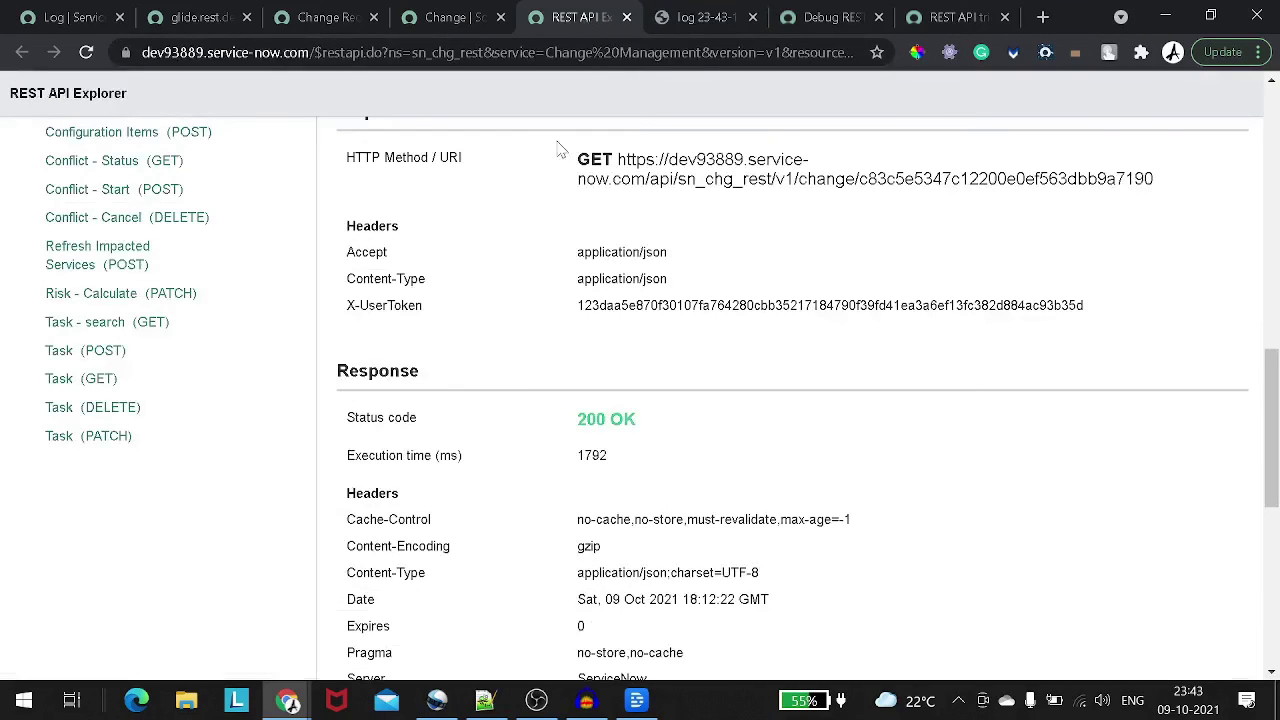
{"action": "scroll", "coordinate": [597, 297], "scroll_direction": "up", "scroll_amount": 8}
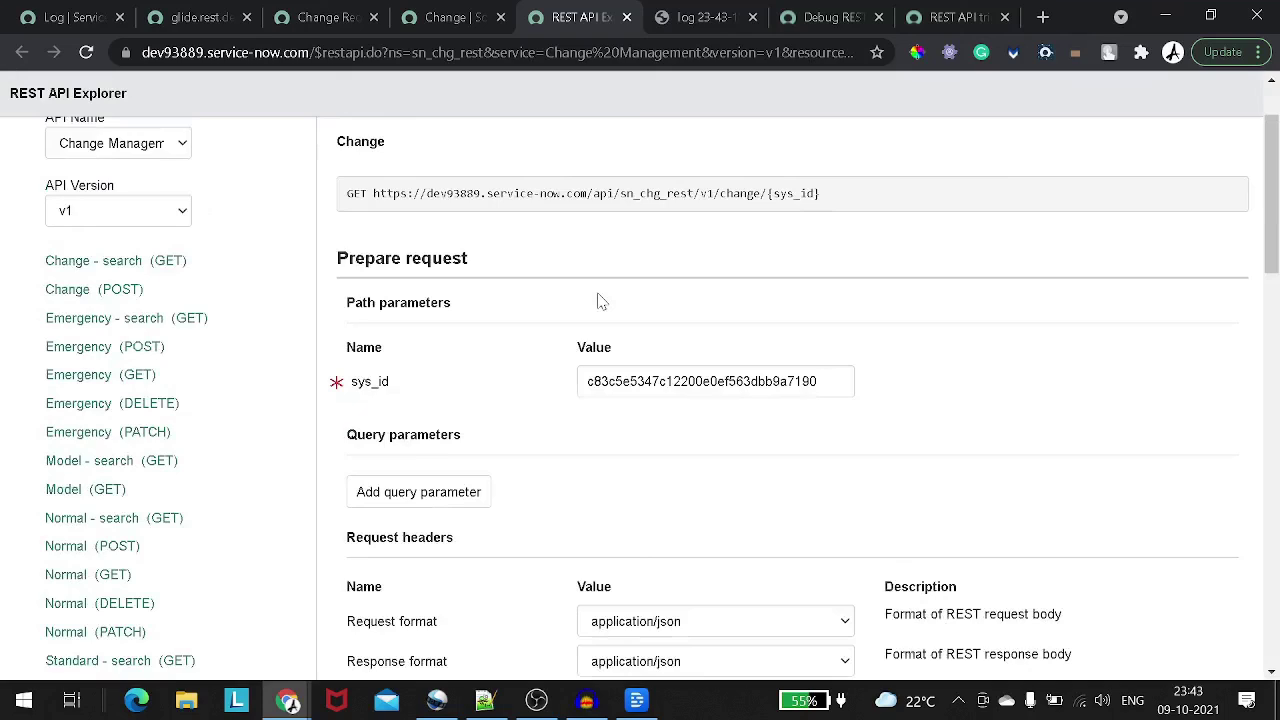